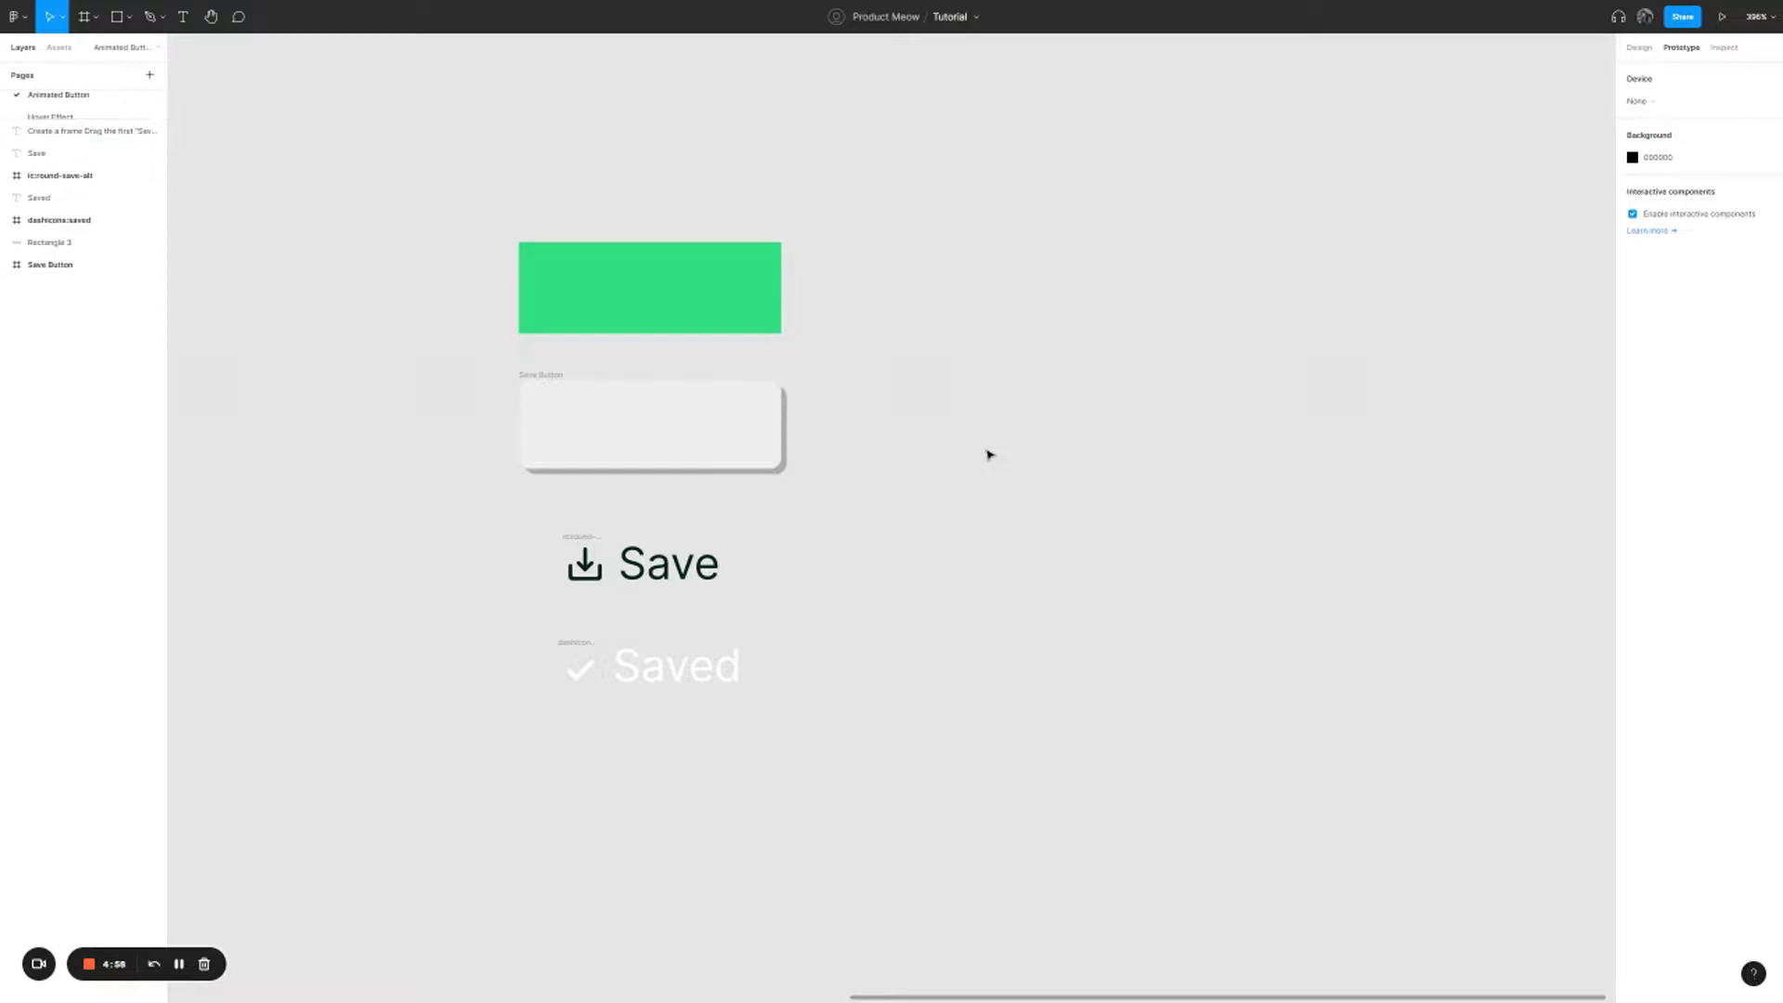
- Examine the starting pieces: the green rectangle, the empty Save Button frame, and the Save and Saved labels with their icons
left_click(560, 310)
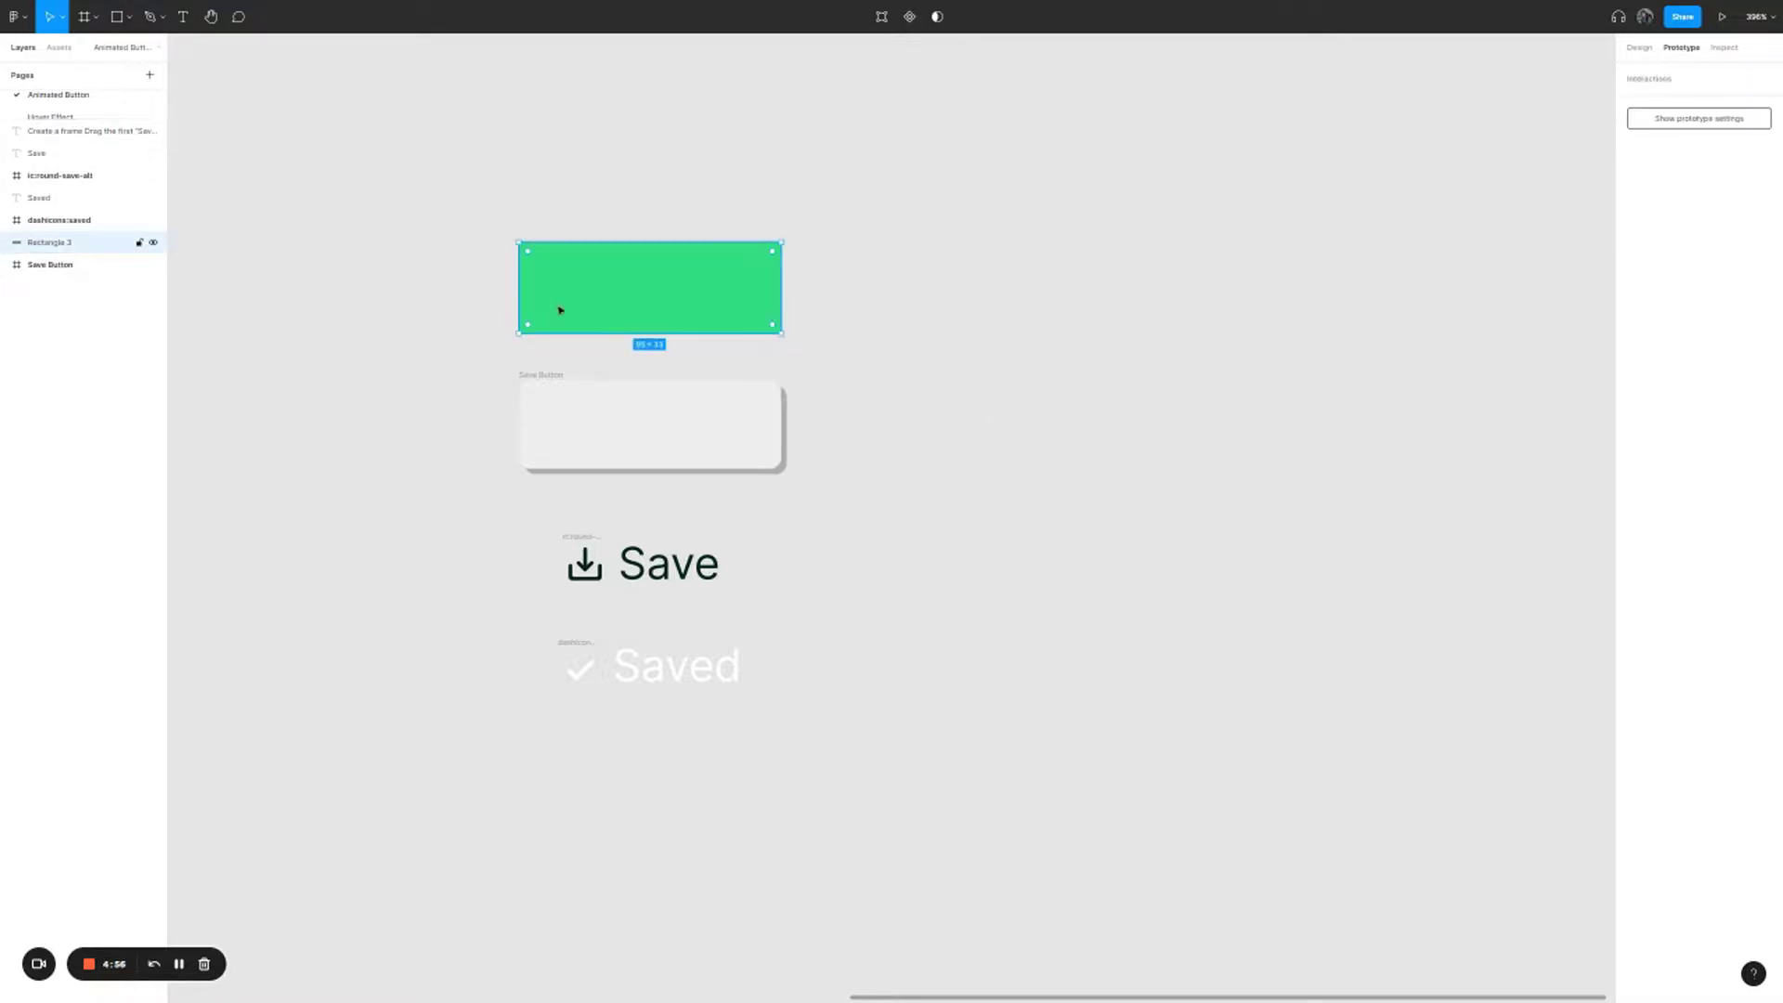
left_click(544, 373)
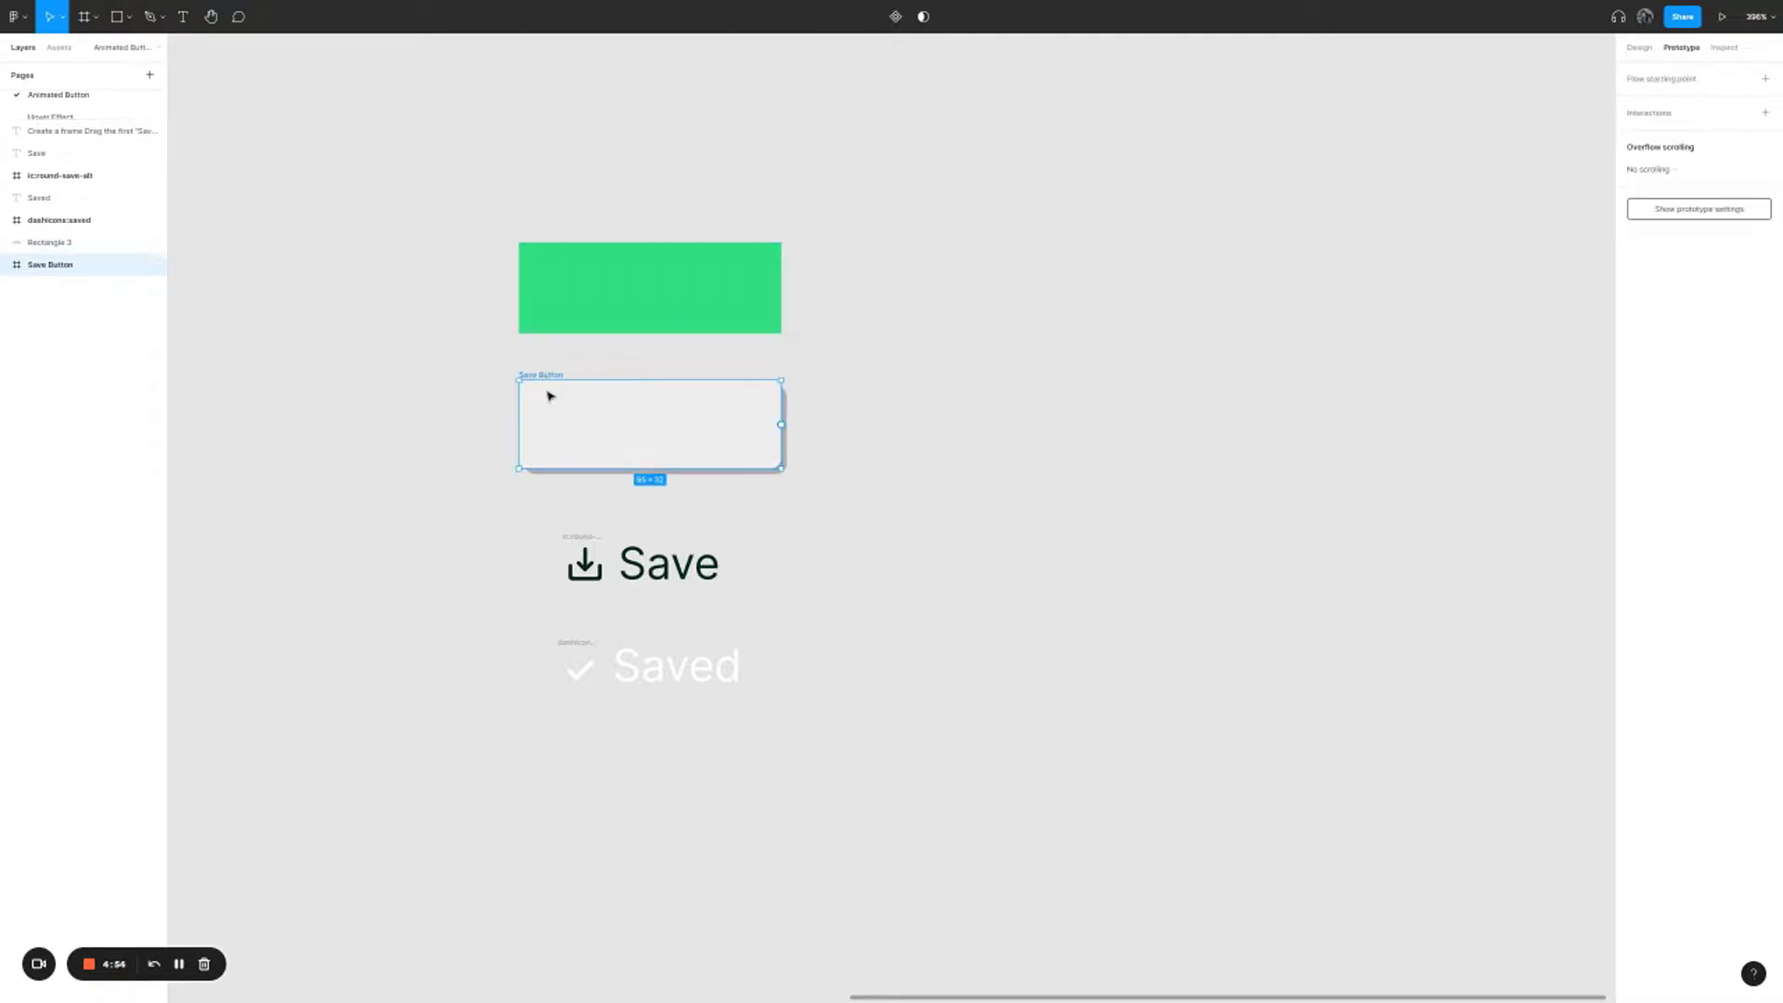
left_click(506, 522)
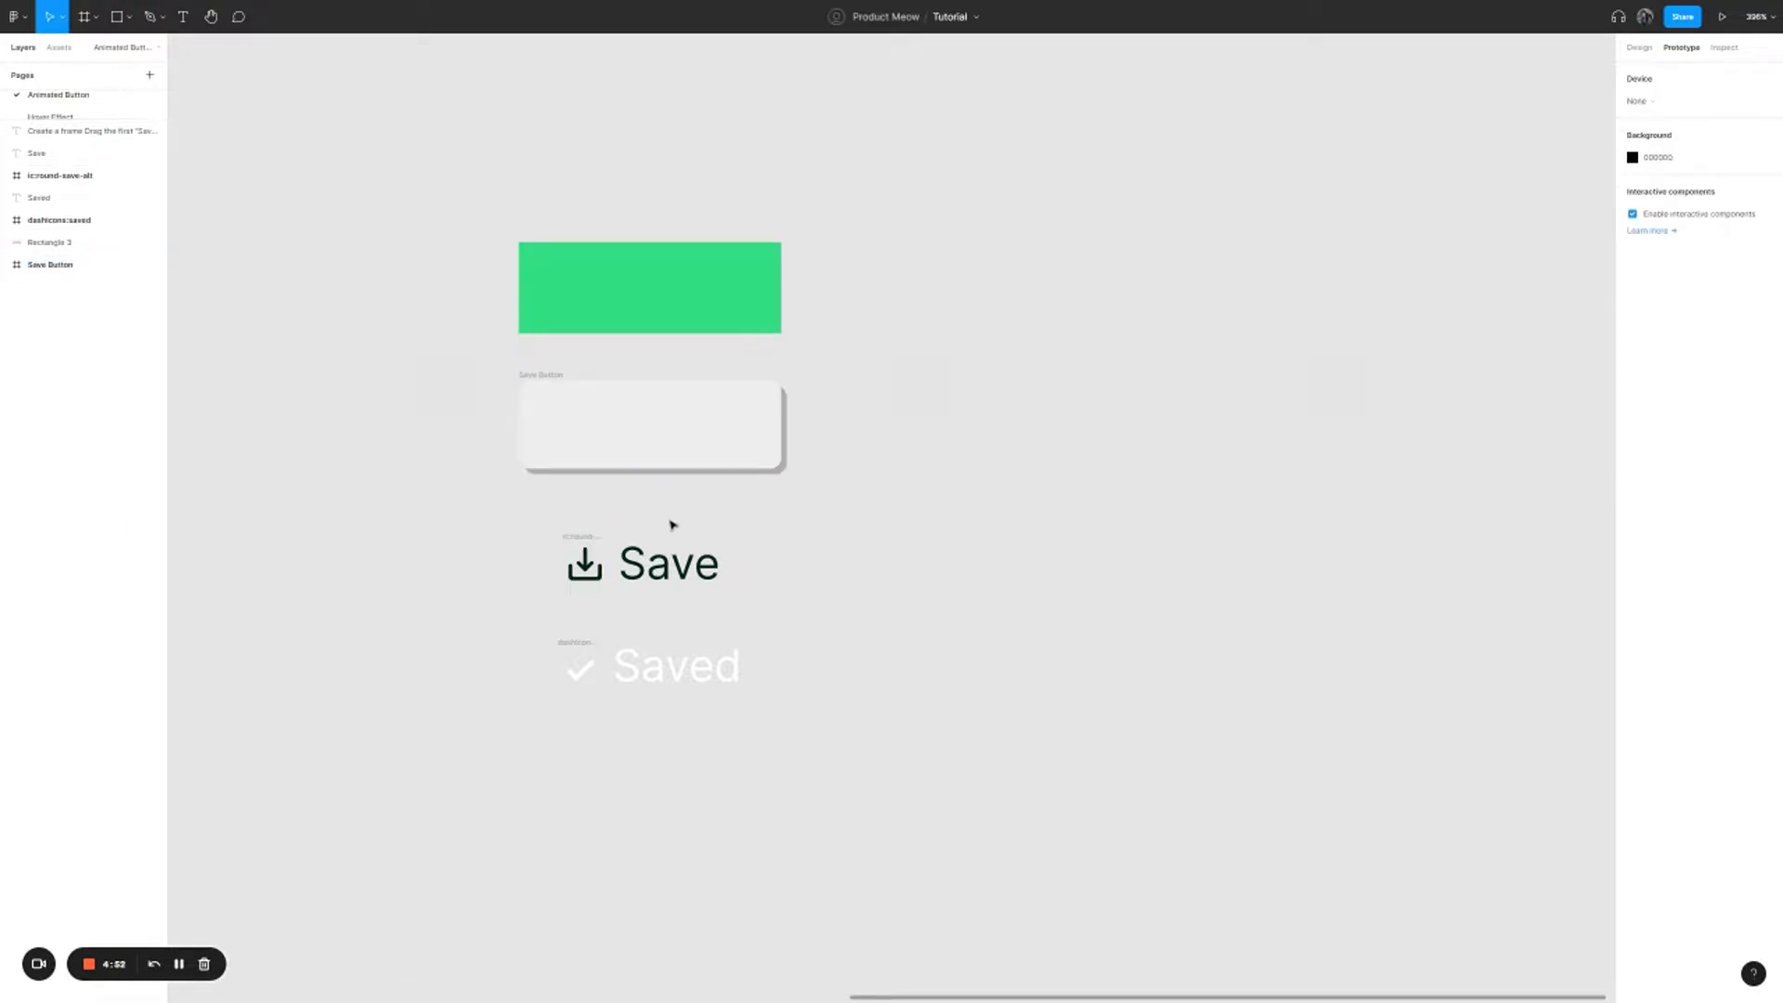
left_click(687, 564)
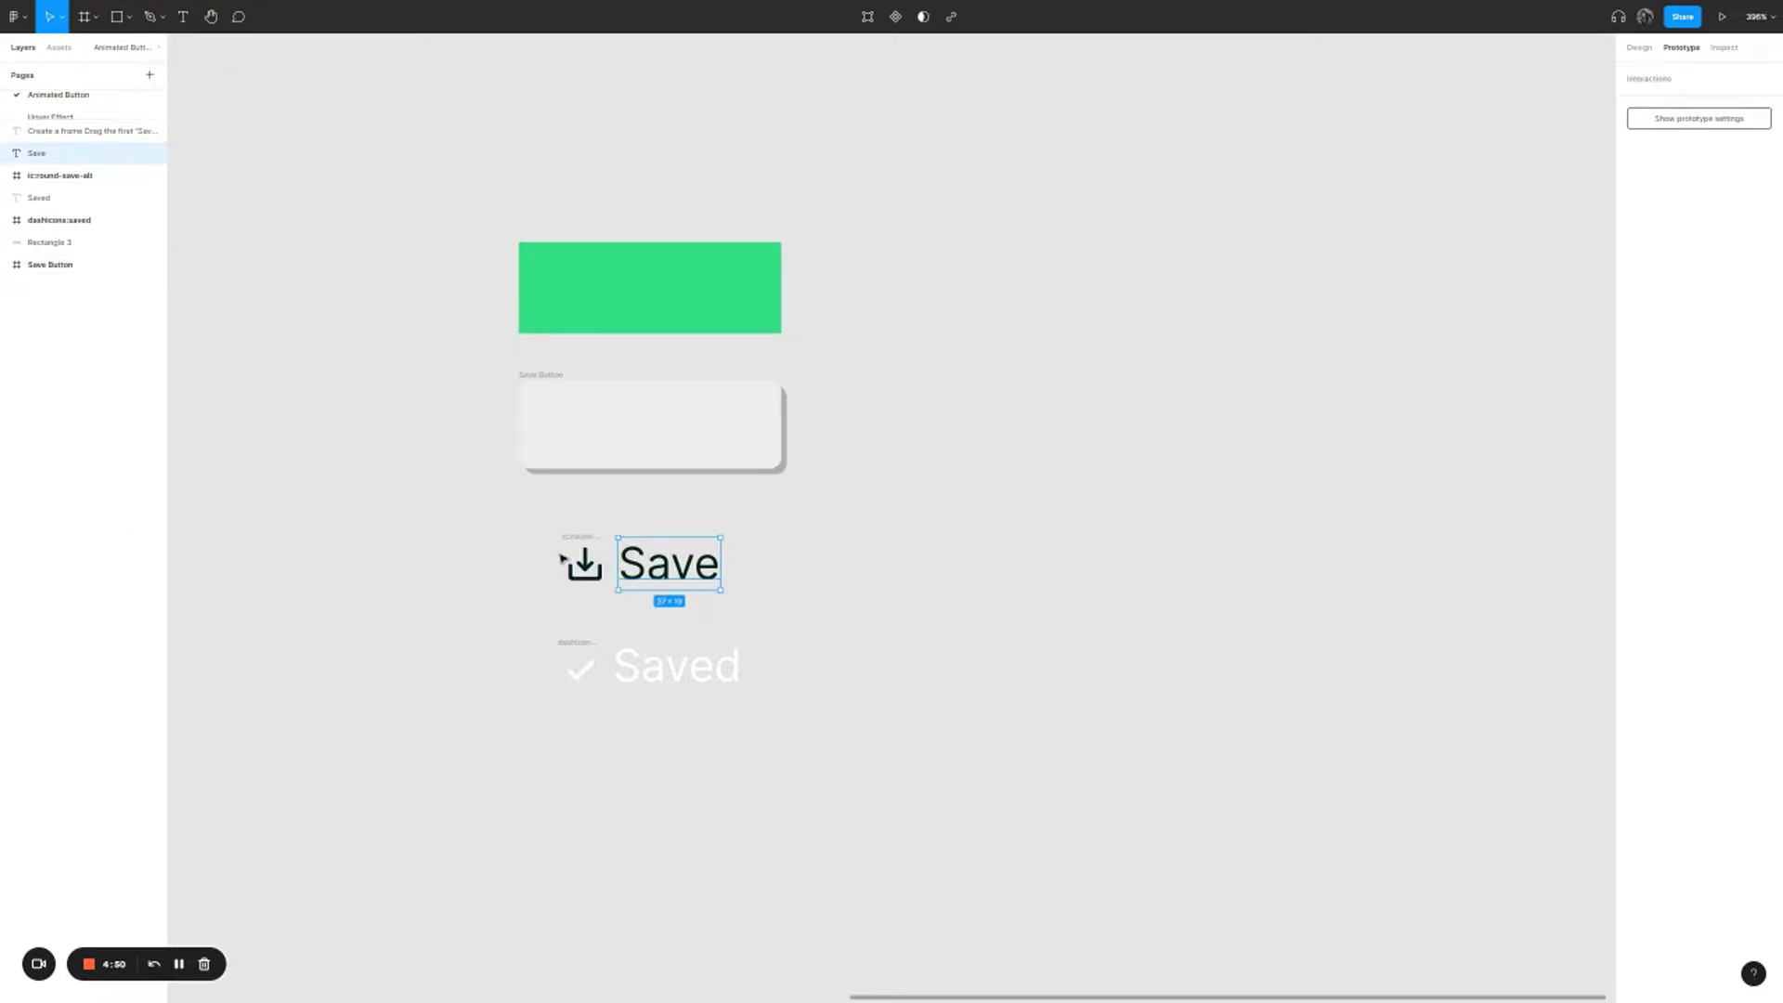
left_click(674, 661)
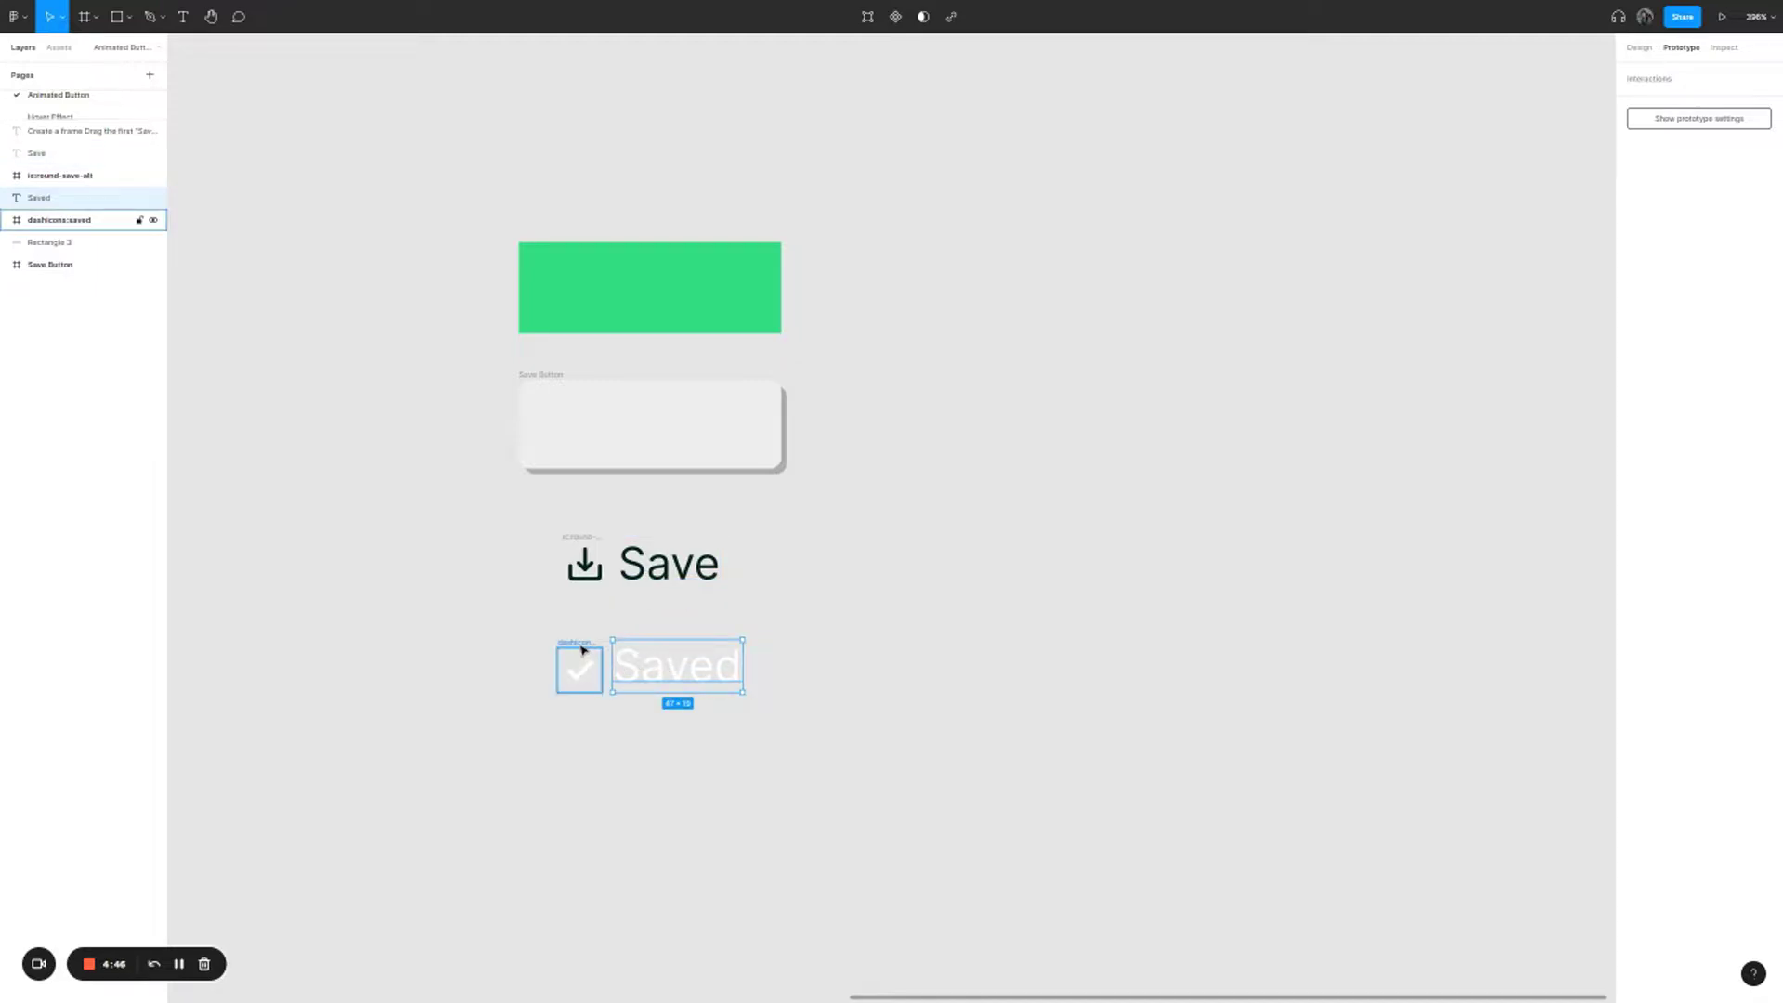
left_click(822, 609)
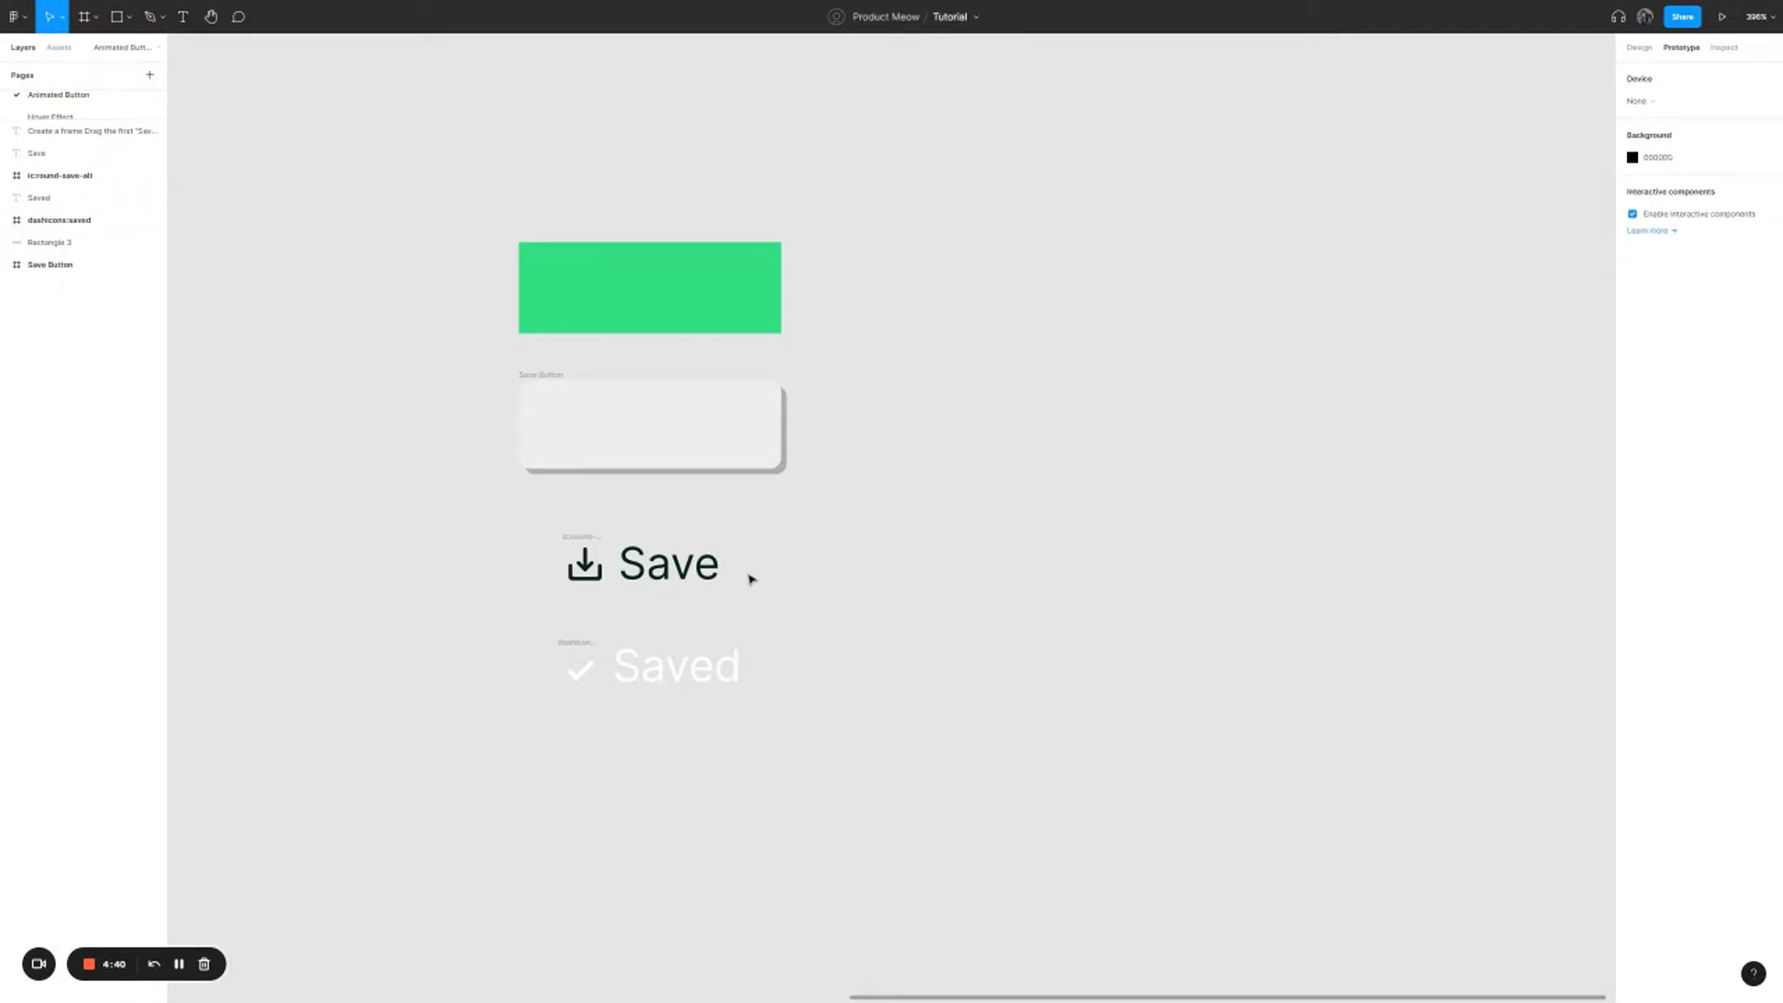
- Duplicate the empty Save Button frame beside the original
left_click(535, 377)
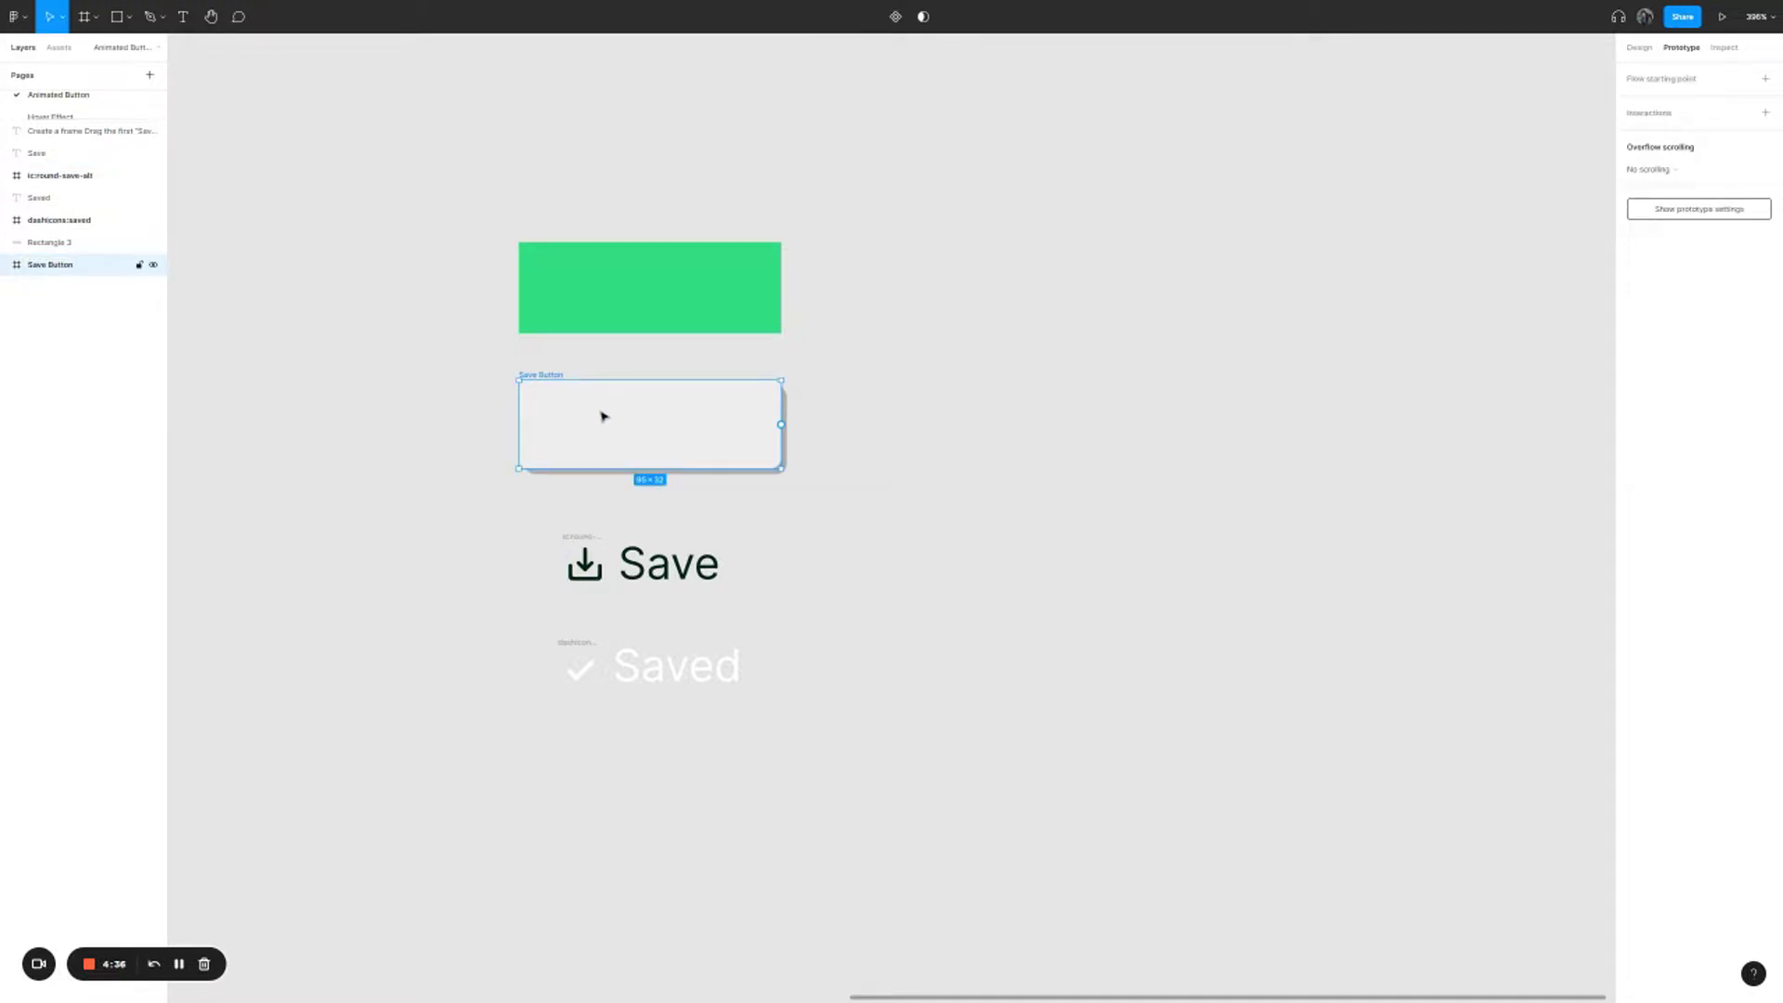
key("ctrl+v")
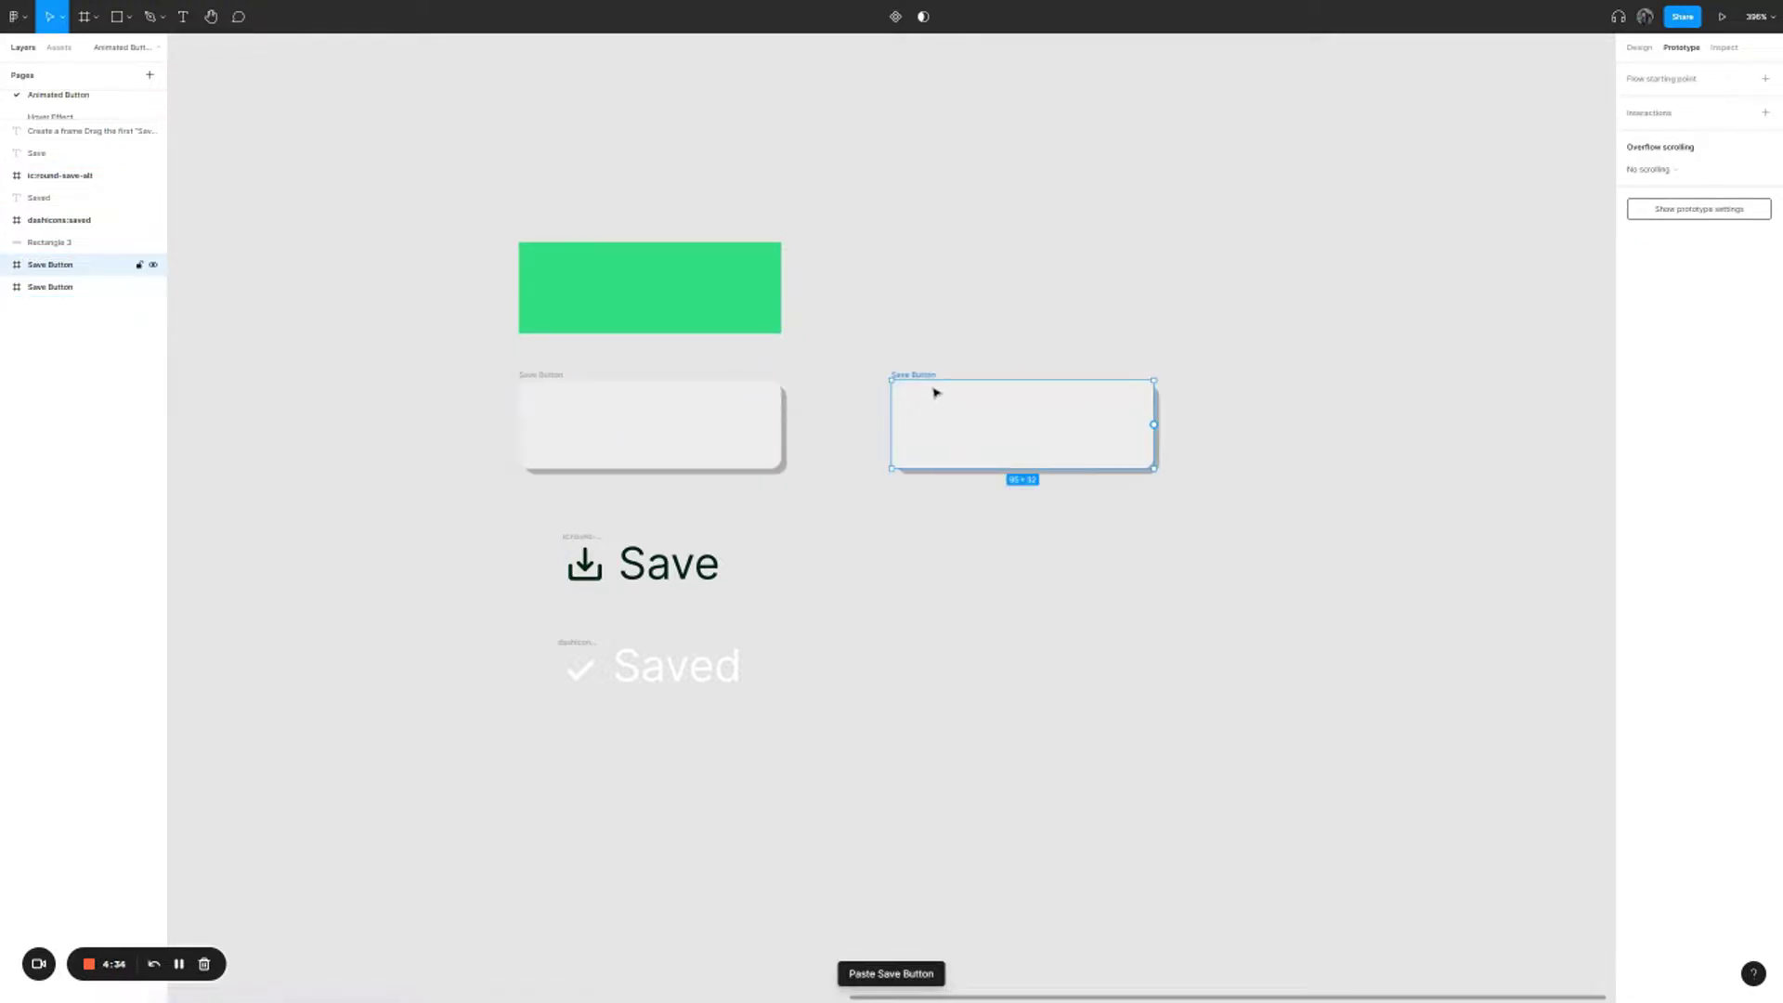
left_click(776, 496)
- Duplicate the Save and Saved labels with their icons and place the copies beneath the copied Save Button frame
left_click(669, 563)
left_click(581, 539, "shift")
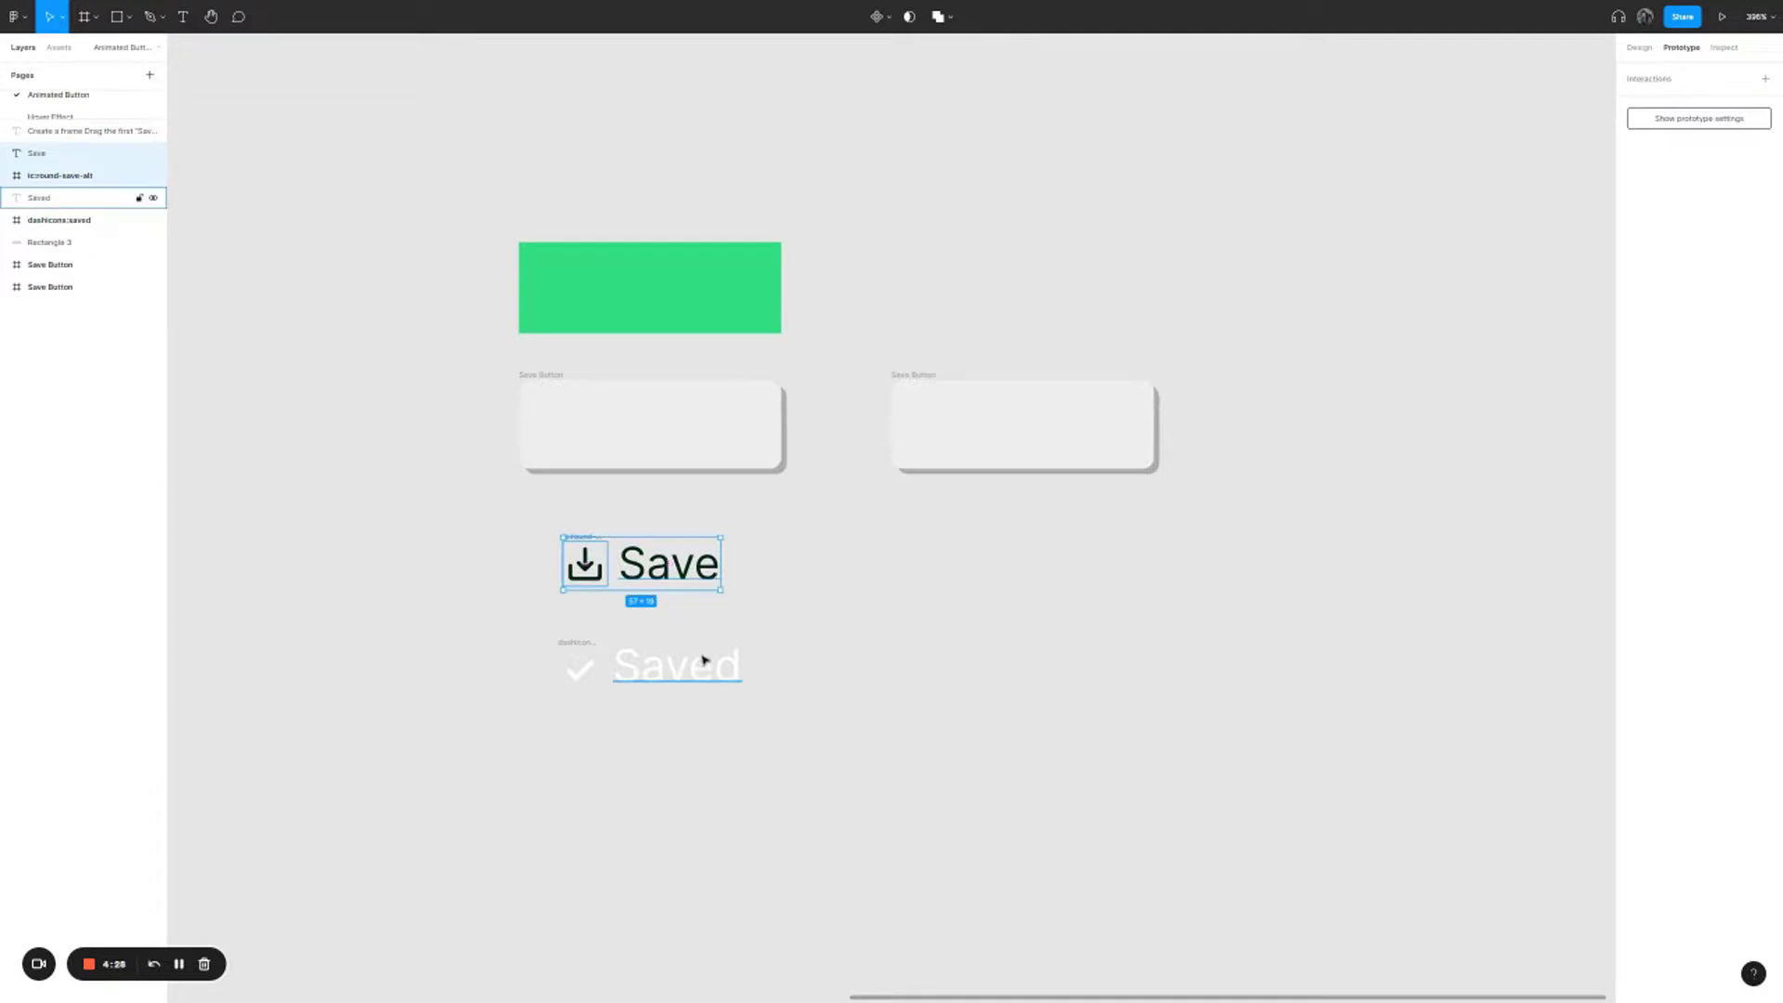
left_click(683, 667, "shift")
left_click(580, 661, "shift")
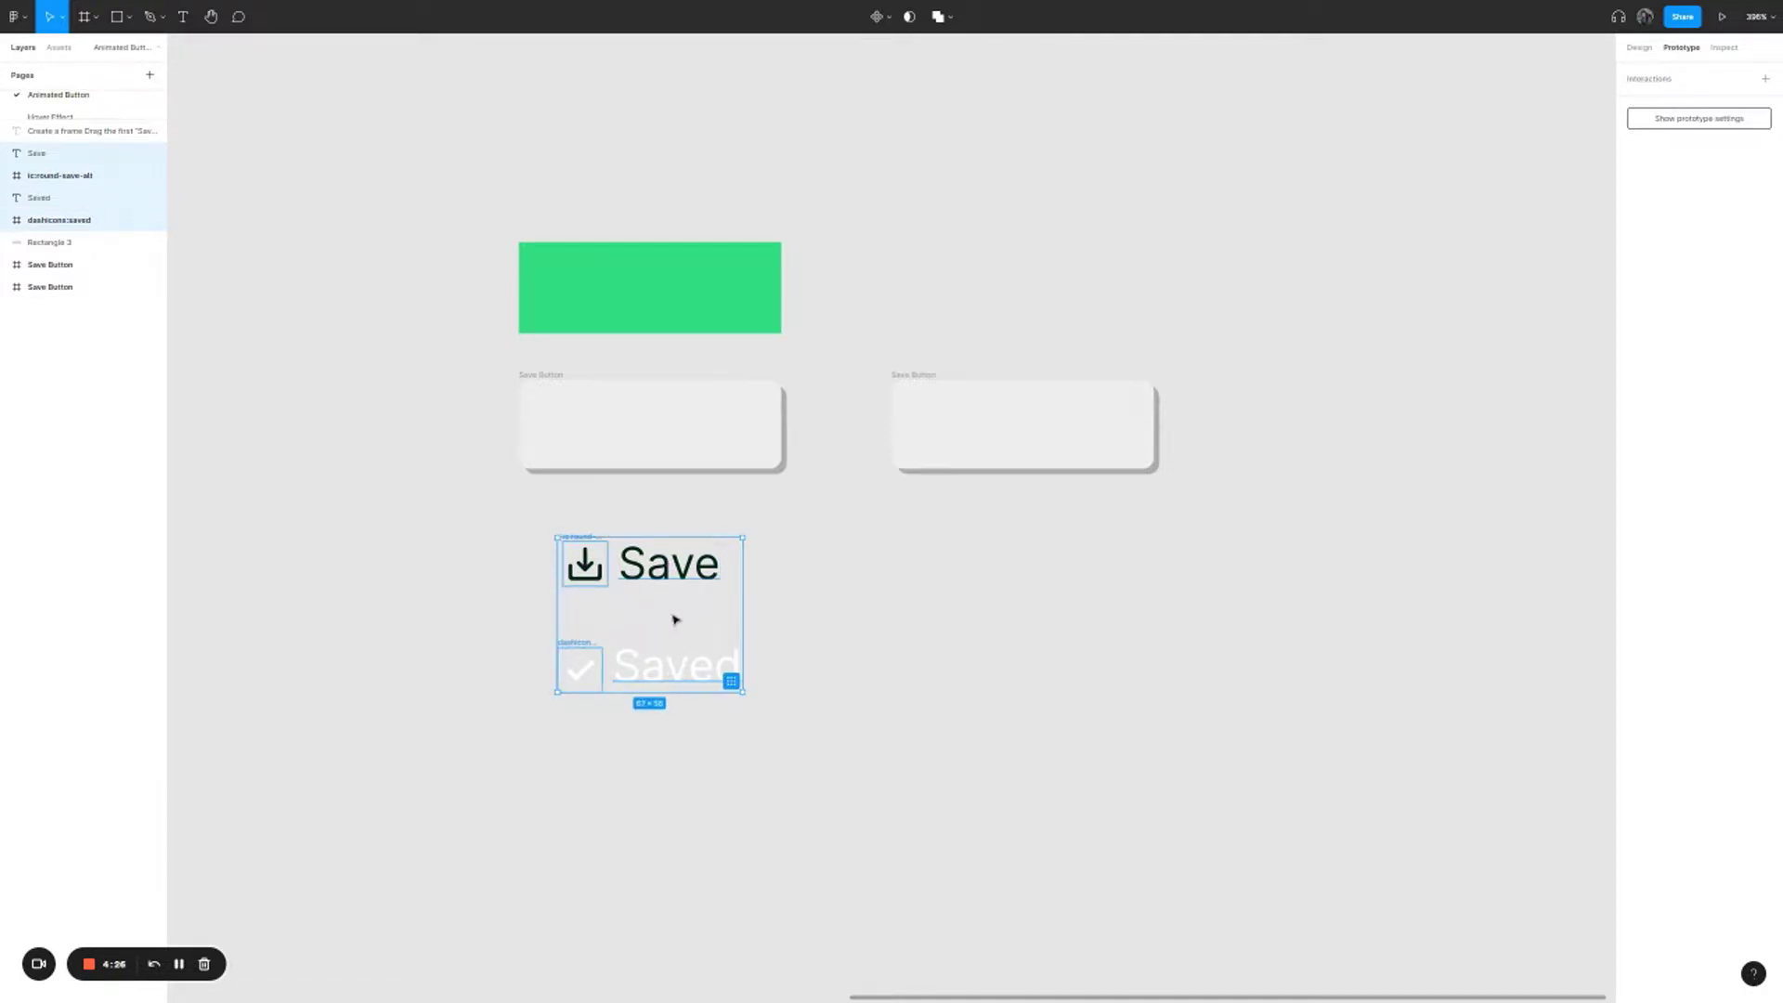
key("ctrl+v")
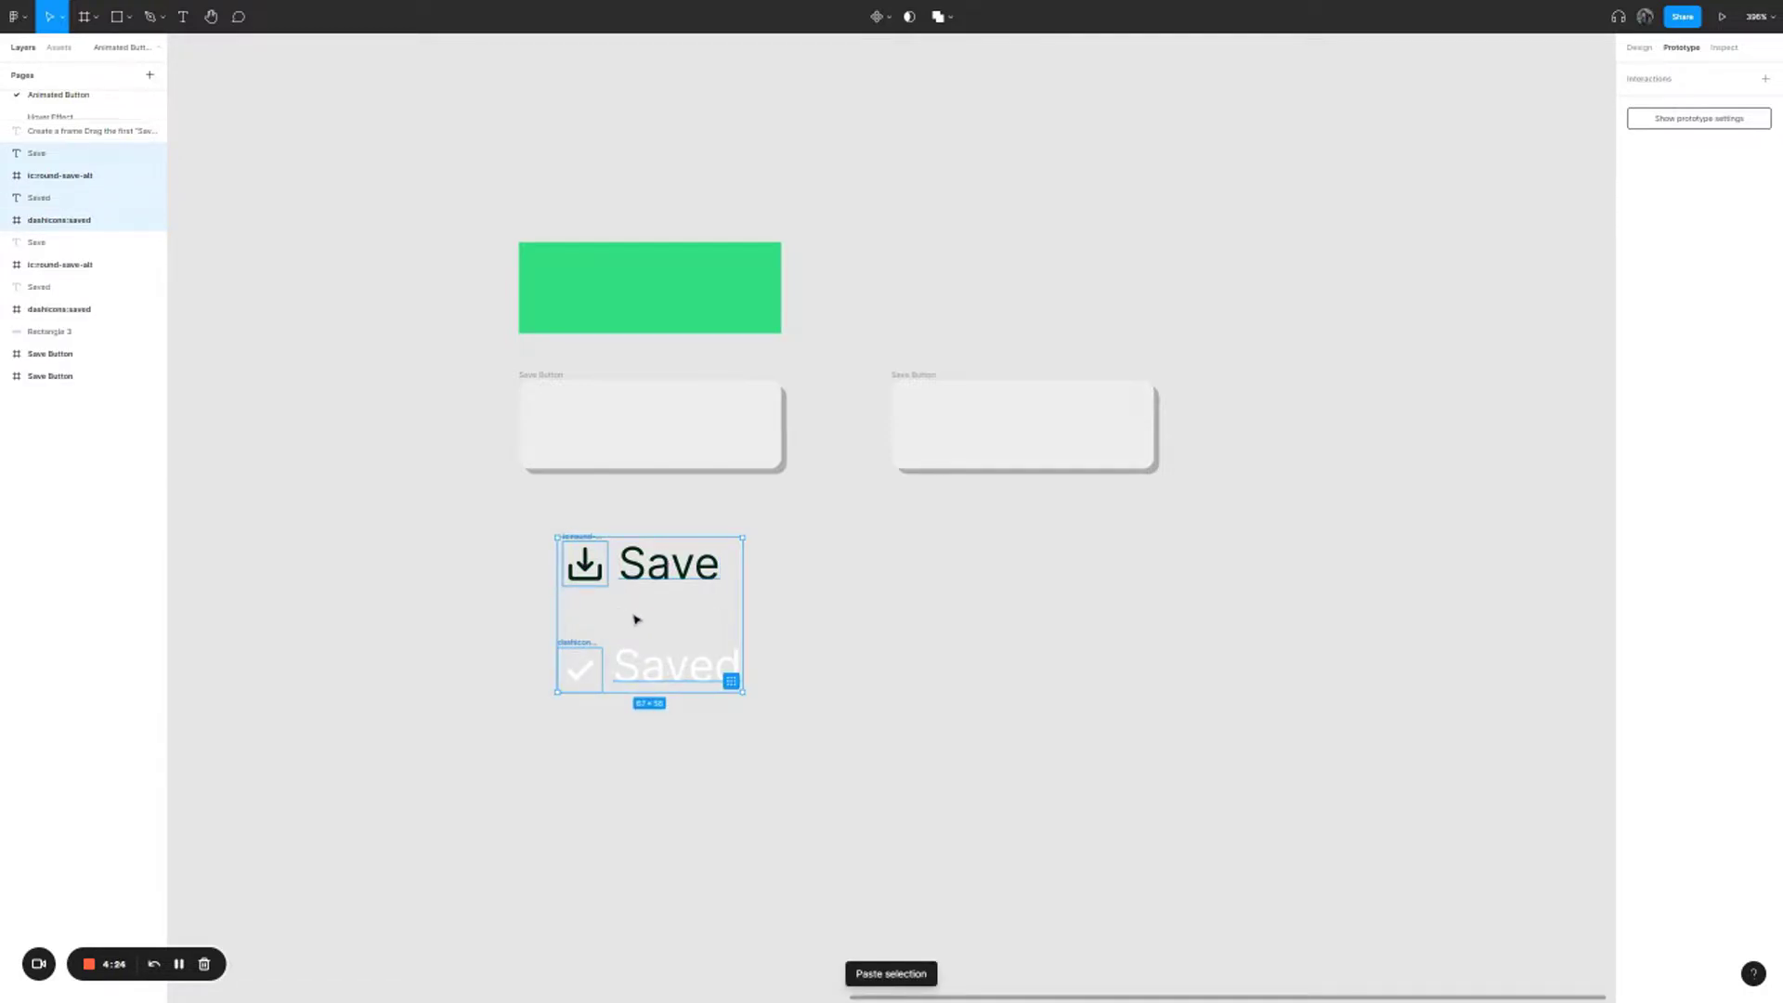
left_click_drag(636, 619, 1011, 608)
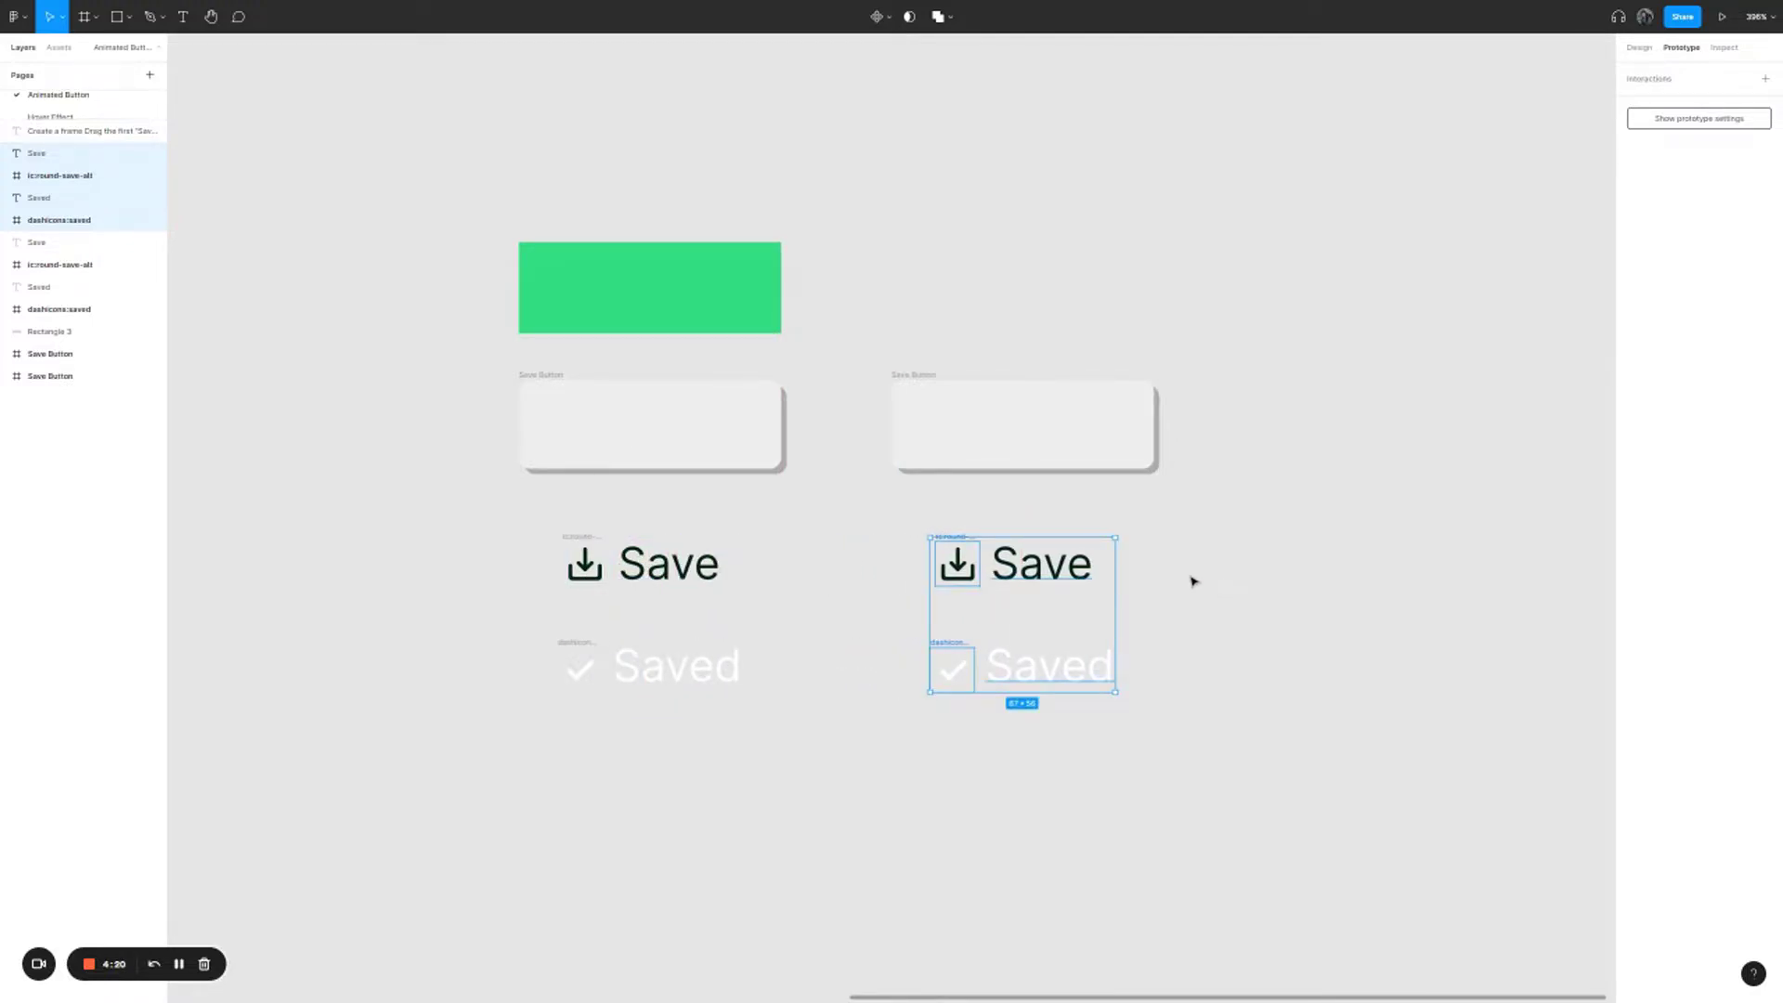
left_click(1193, 581)
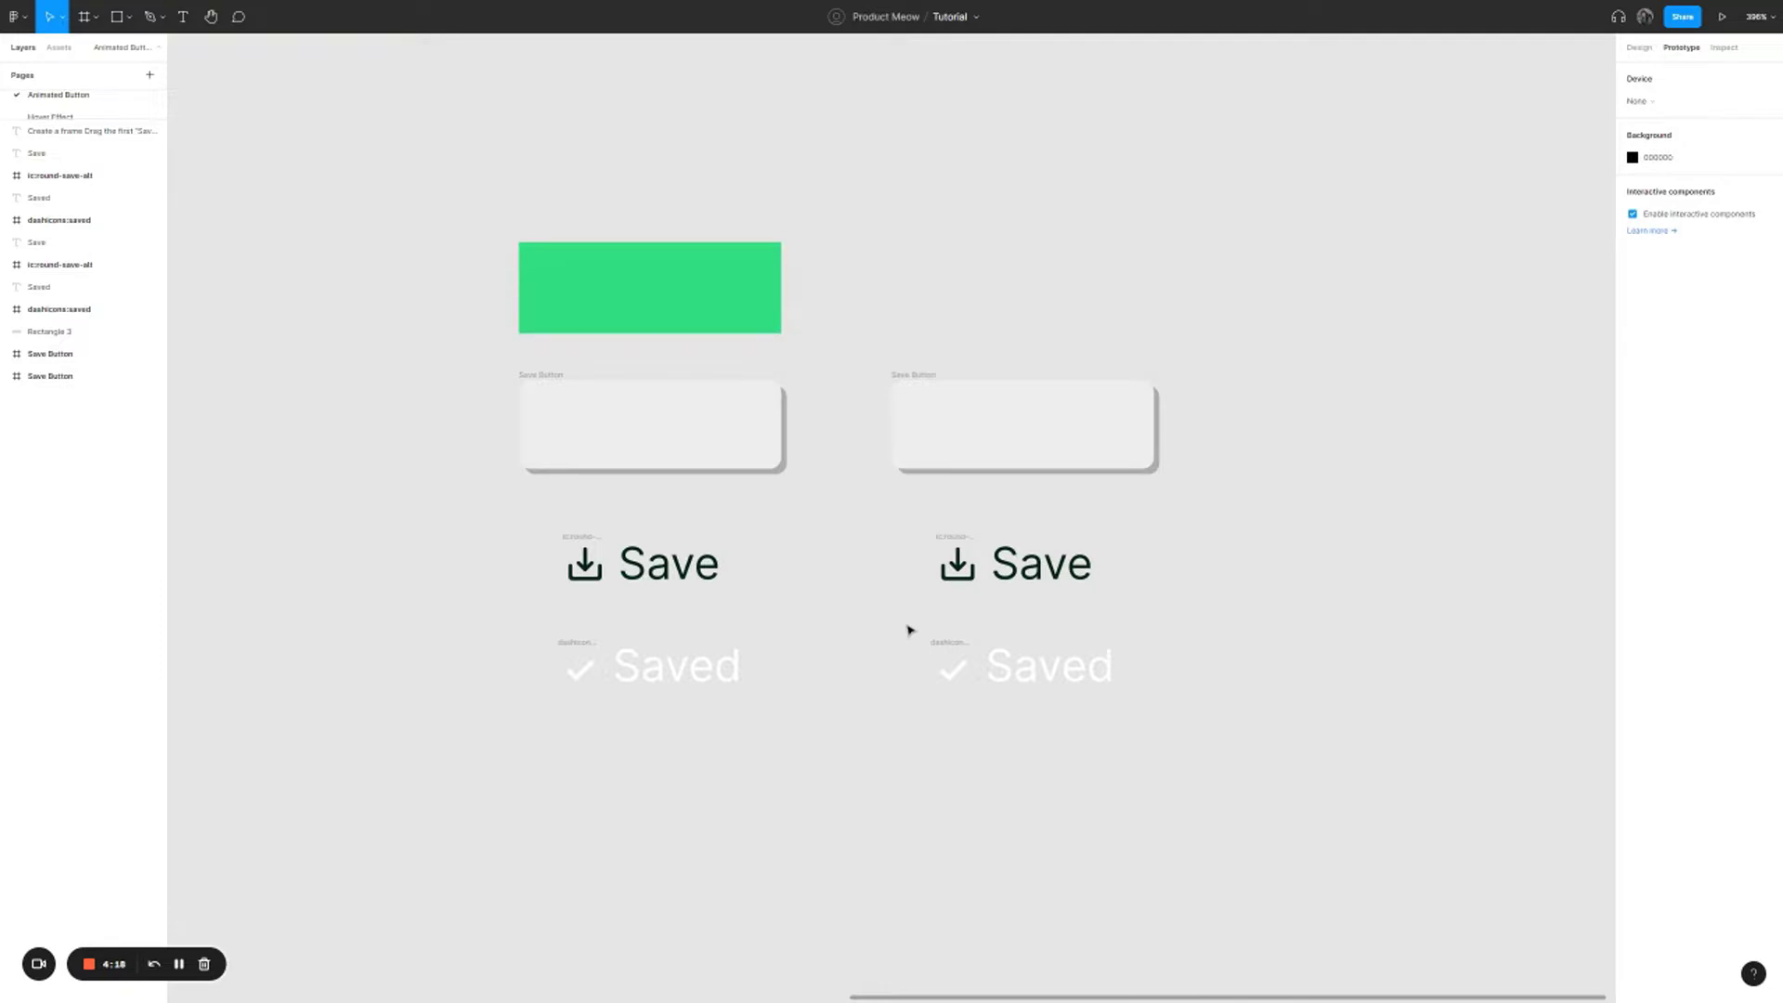
- Shift the copied Saved label and check icon so they line up with the left edge of the Save row above
left_click_drag(908, 629, 1188, 705)
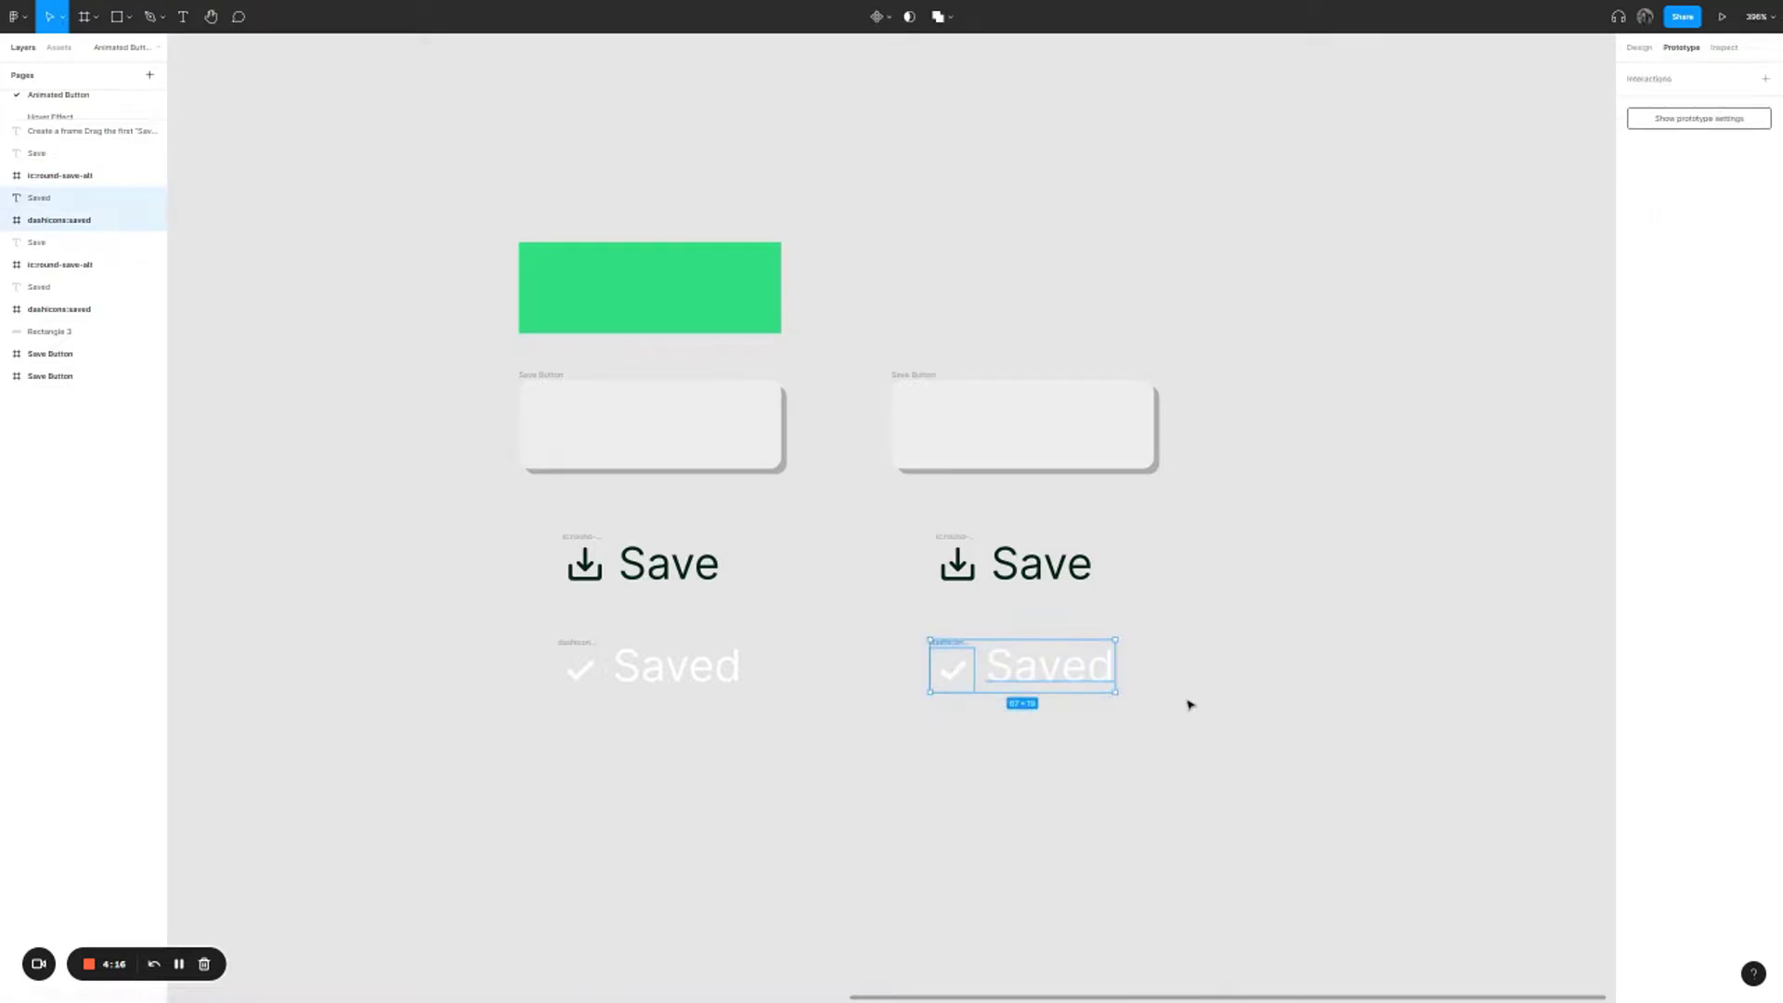
left_click_drag(1010, 671, 1015, 673)
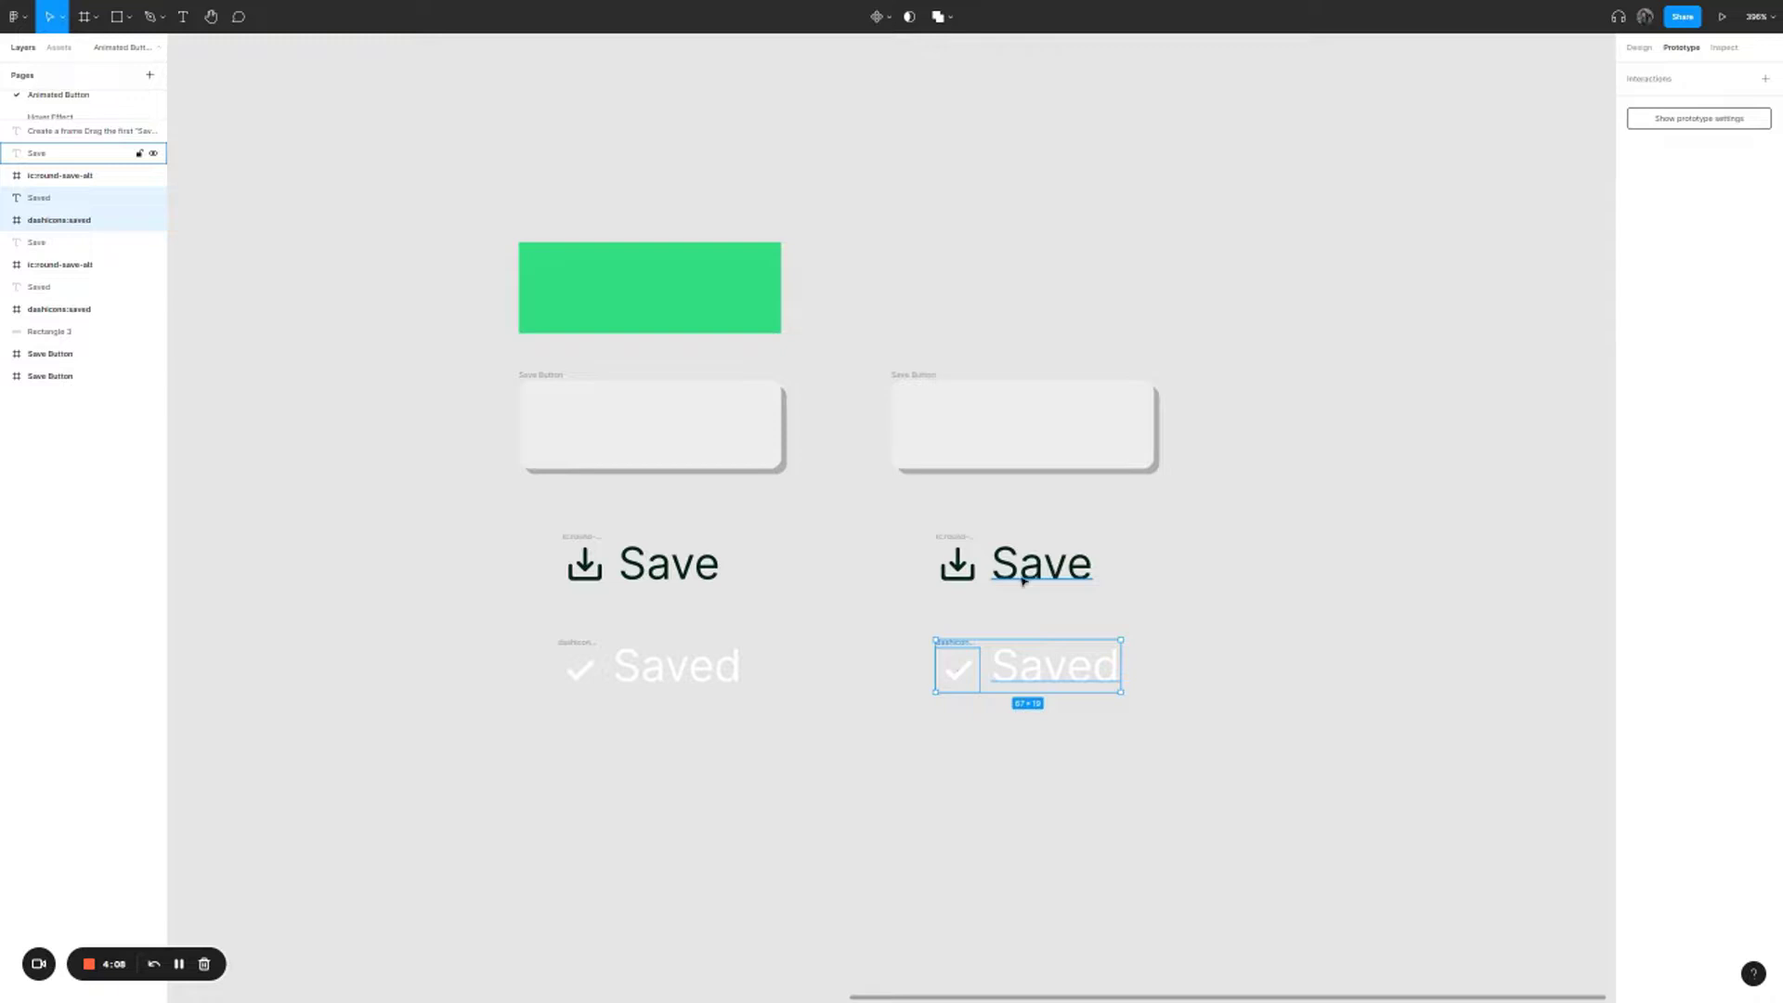
left_click(1178, 585)
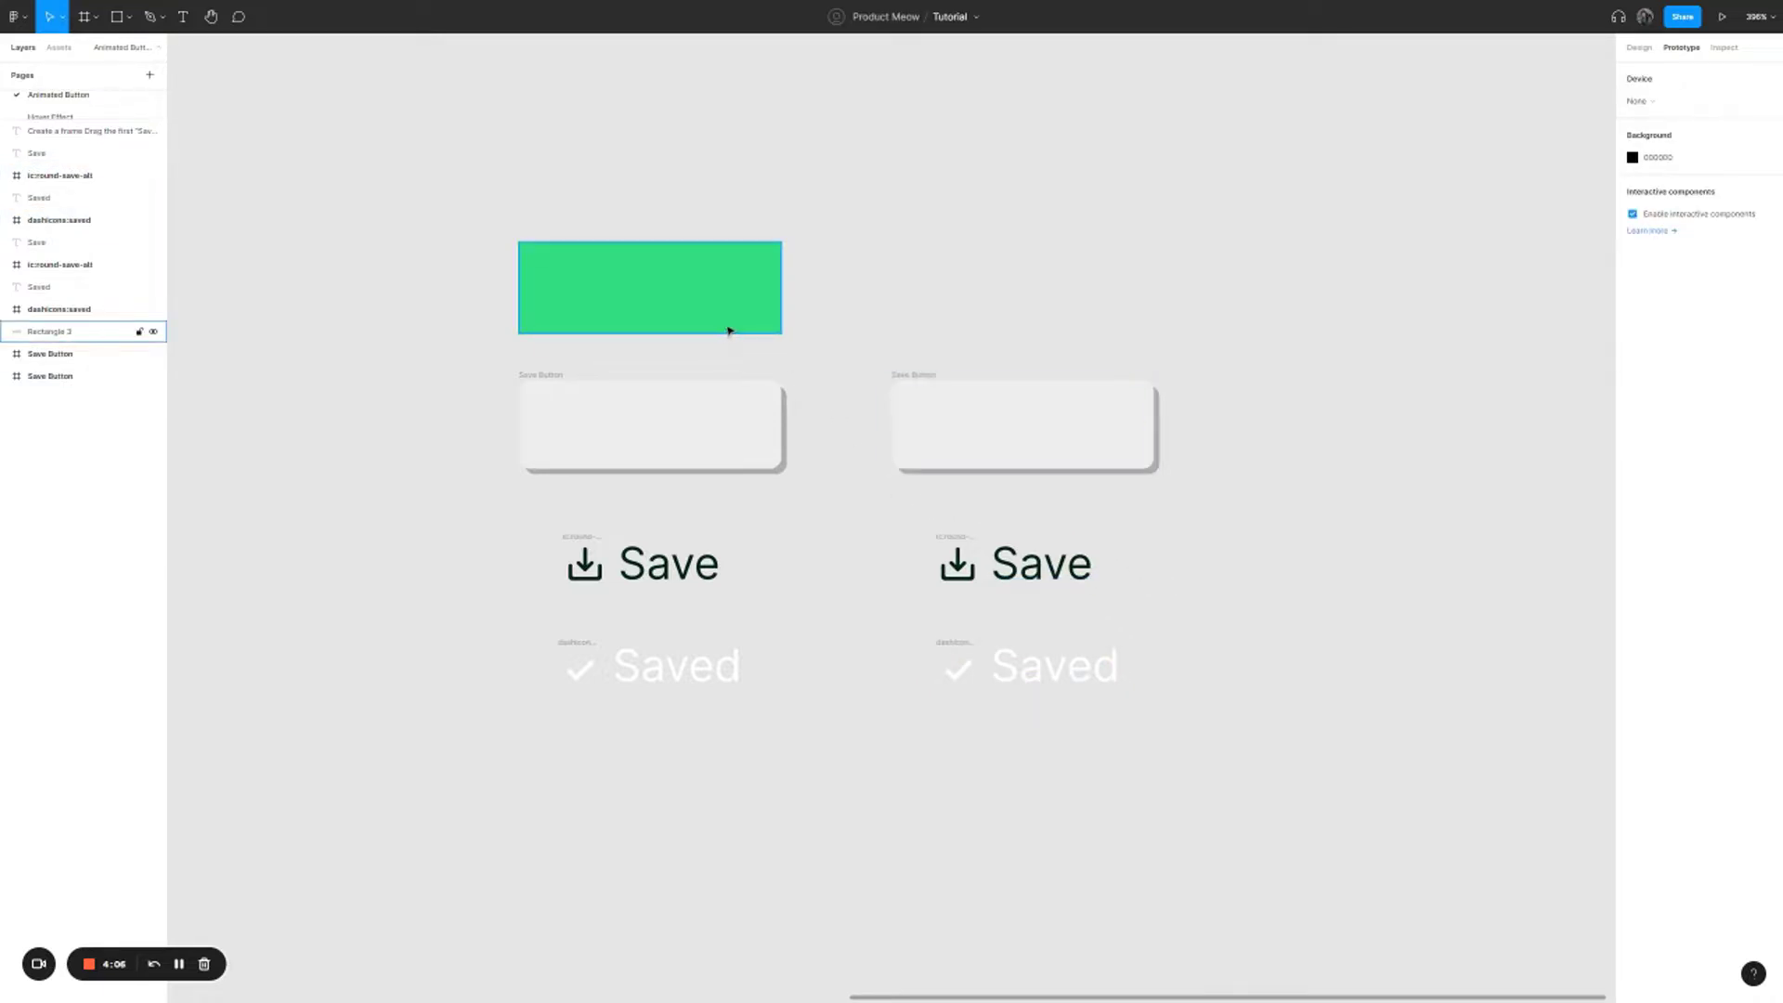
- Duplicate the green rectangle and place the copy above the copied Save Button frame
left_click(712, 303)
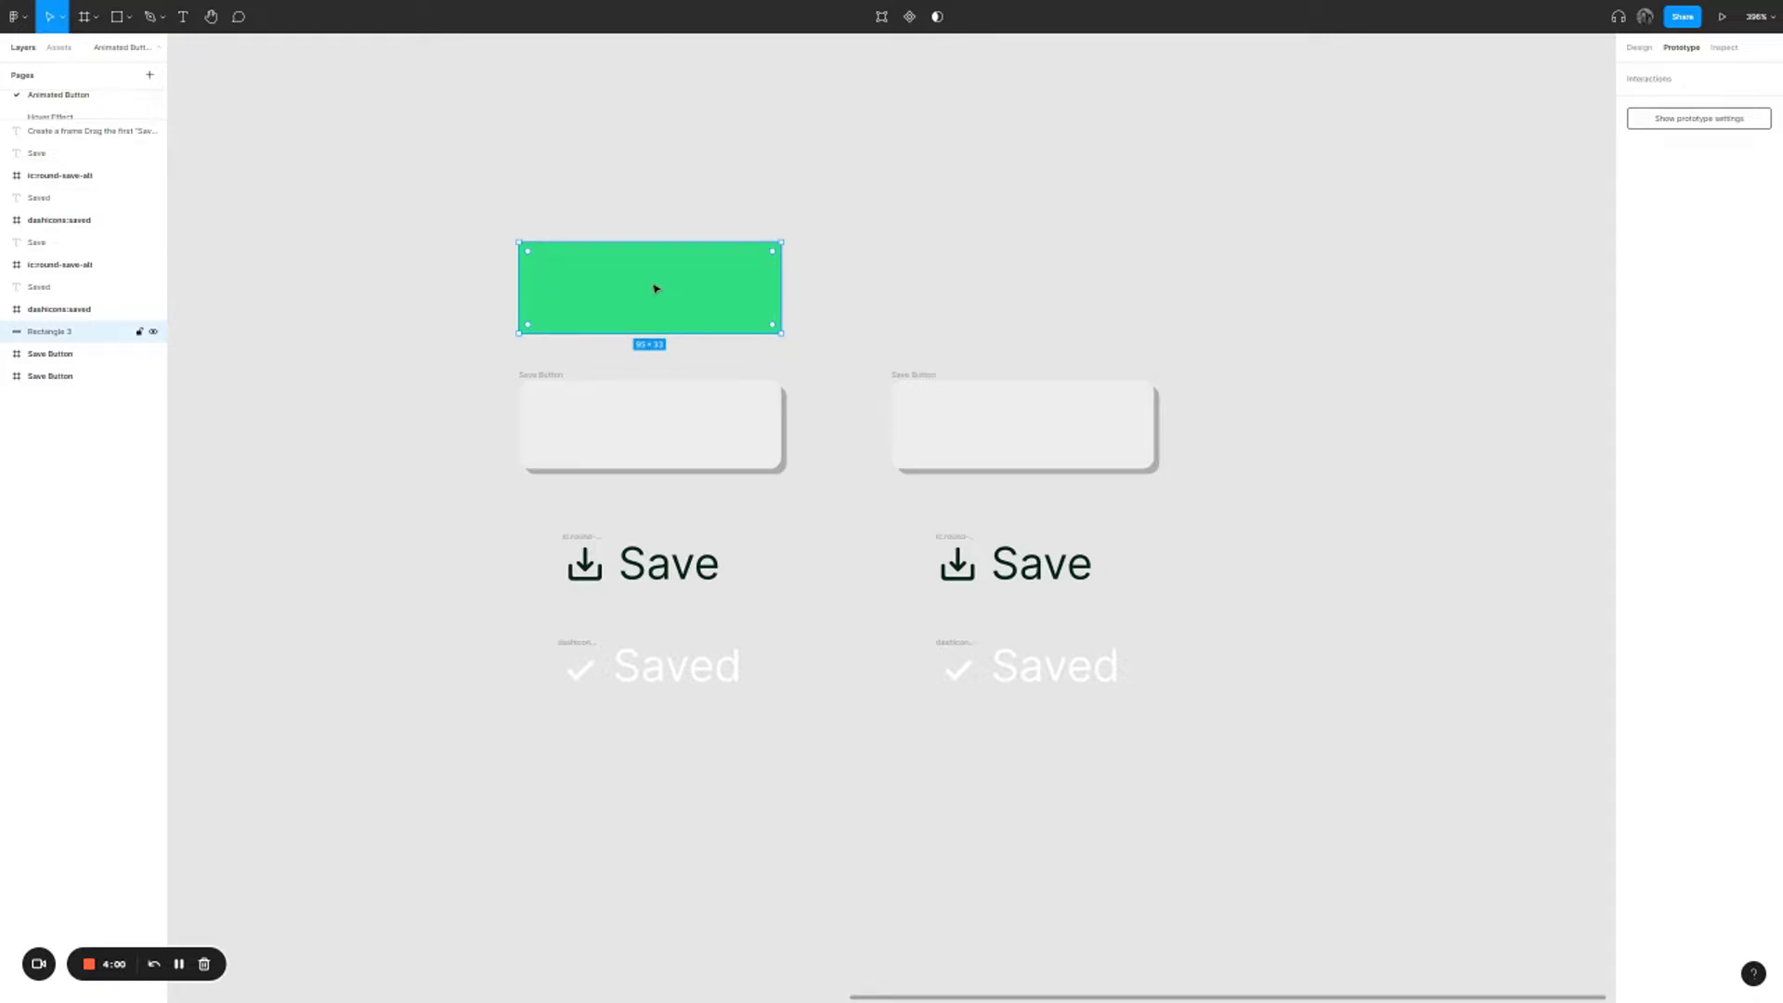
key("ctrl+v")
left_click_drag(656, 303, 1043, 306)
left_click(1249, 361)
- Move the copied green rectangle into the Save Button frame below it so that it covers the frame
scroll(1134, 387, "right", 5)
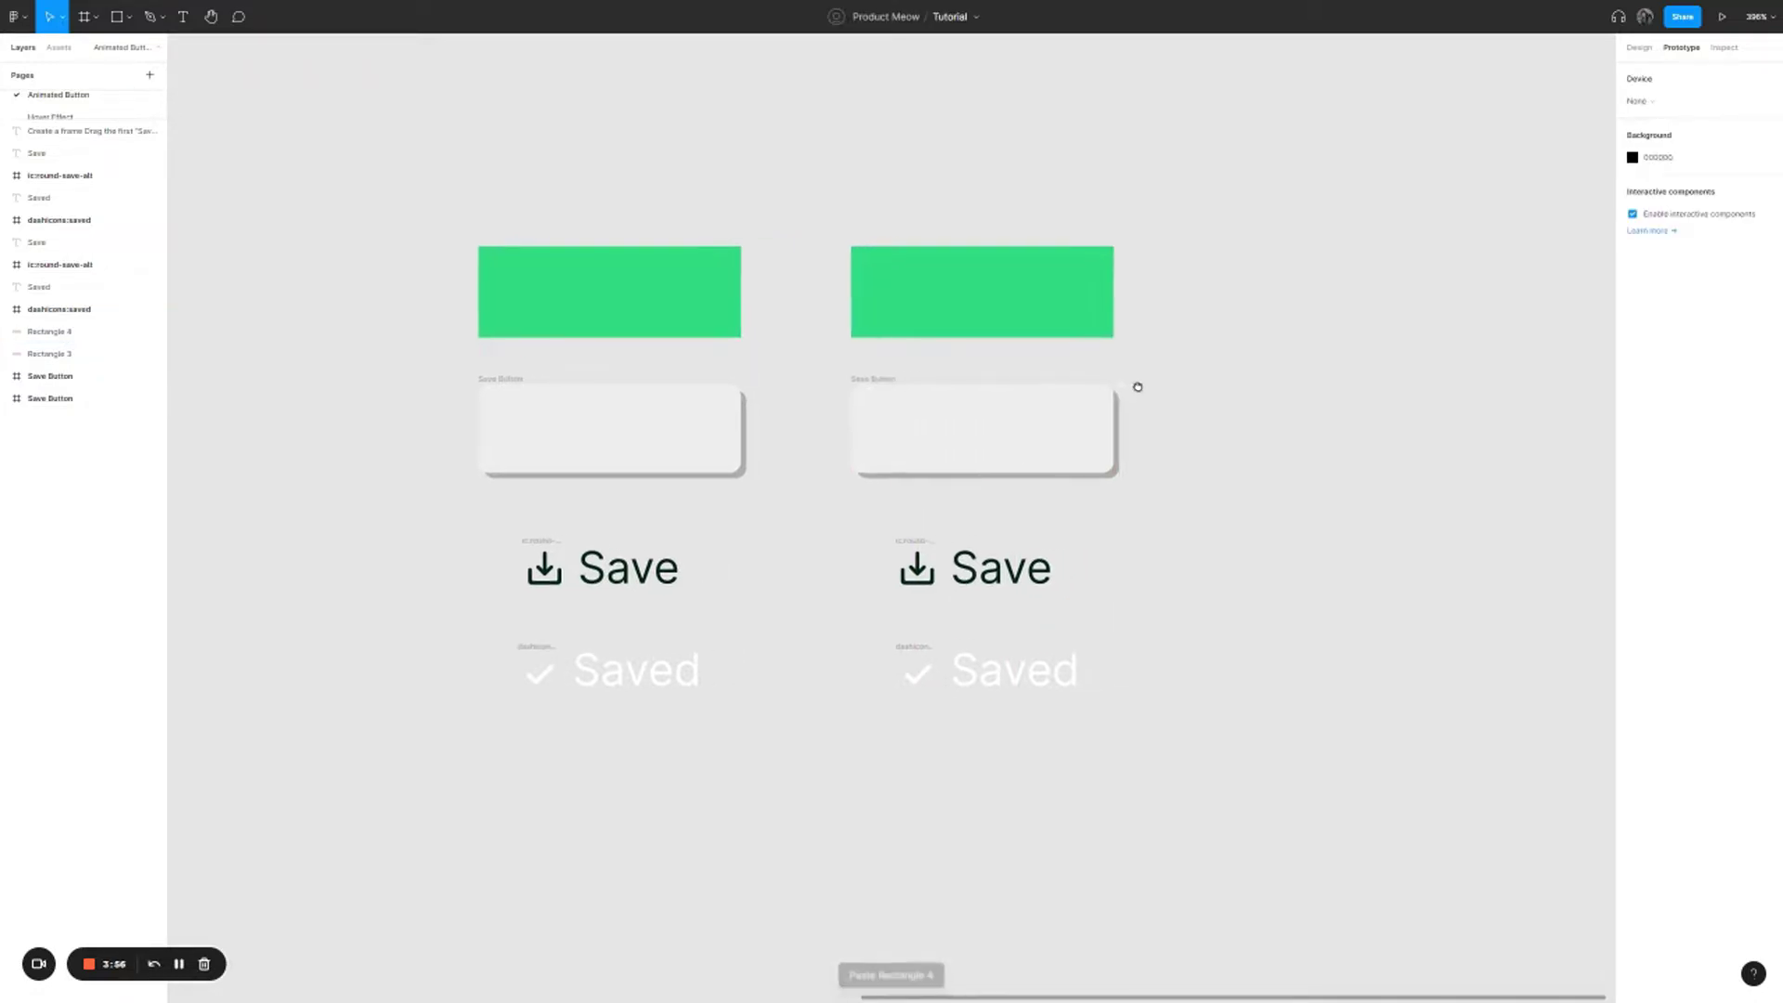
scroll(906, 411, "up", 1)
scroll(906, 410, "up", 3)
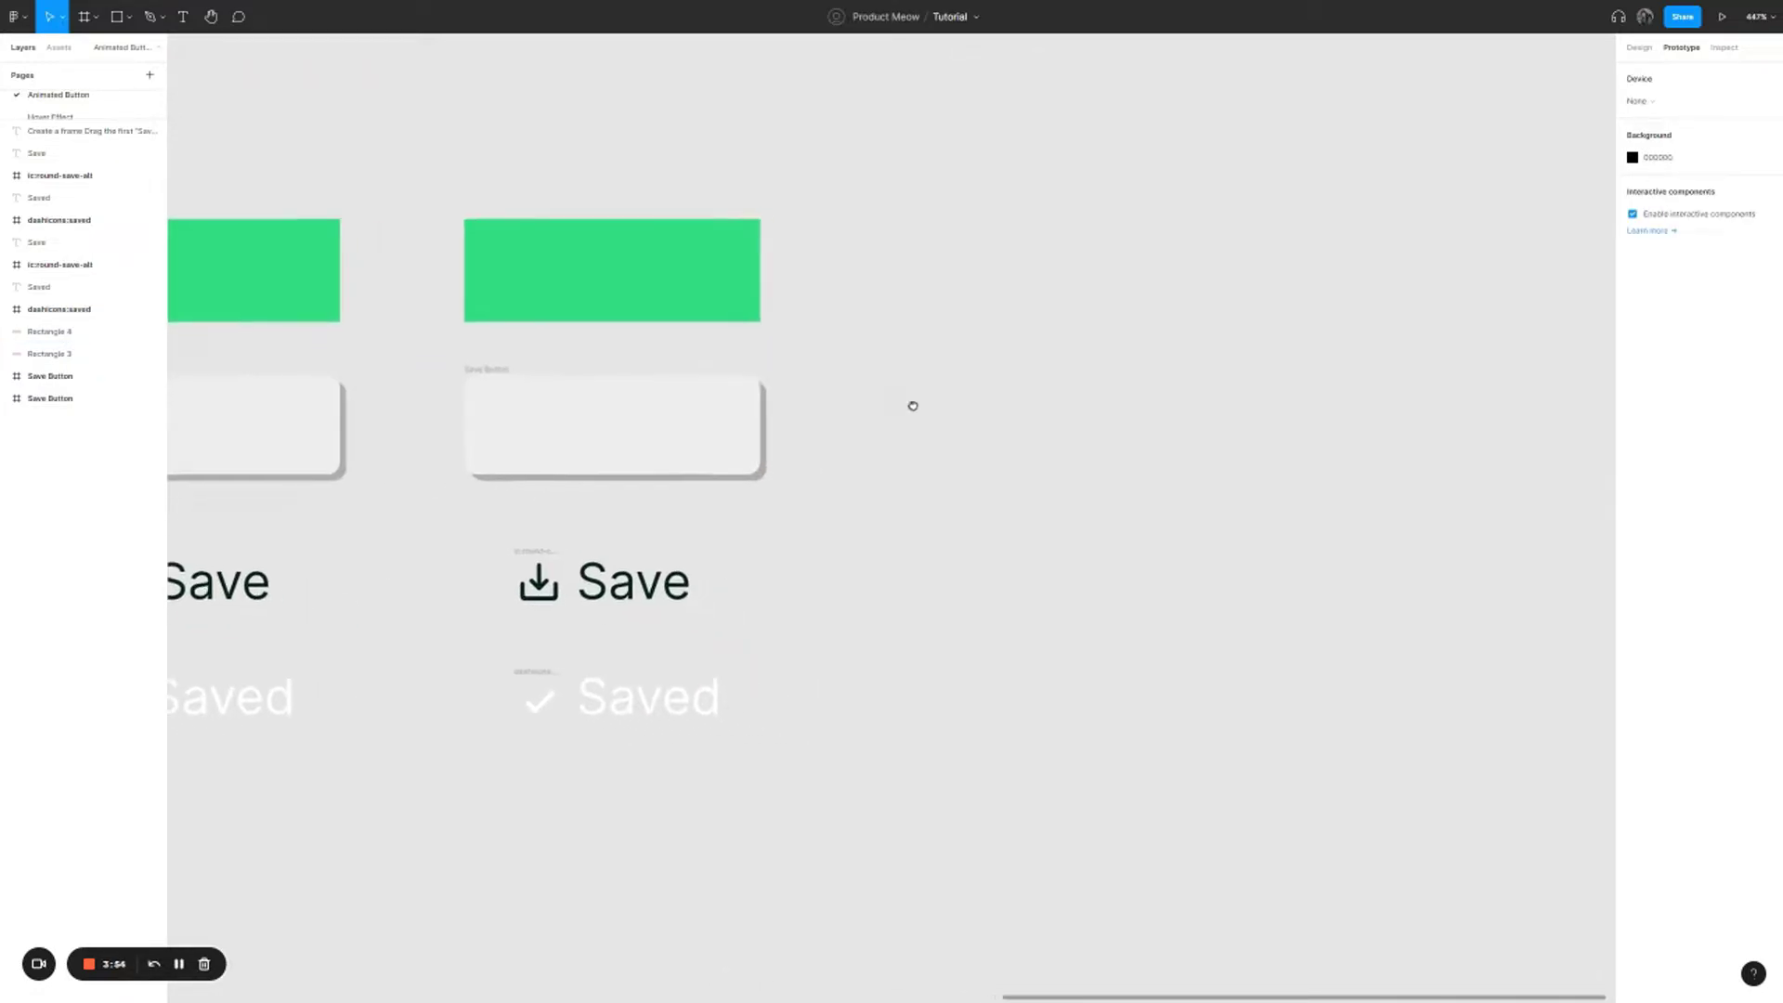
scroll(935, 401, "right", 2)
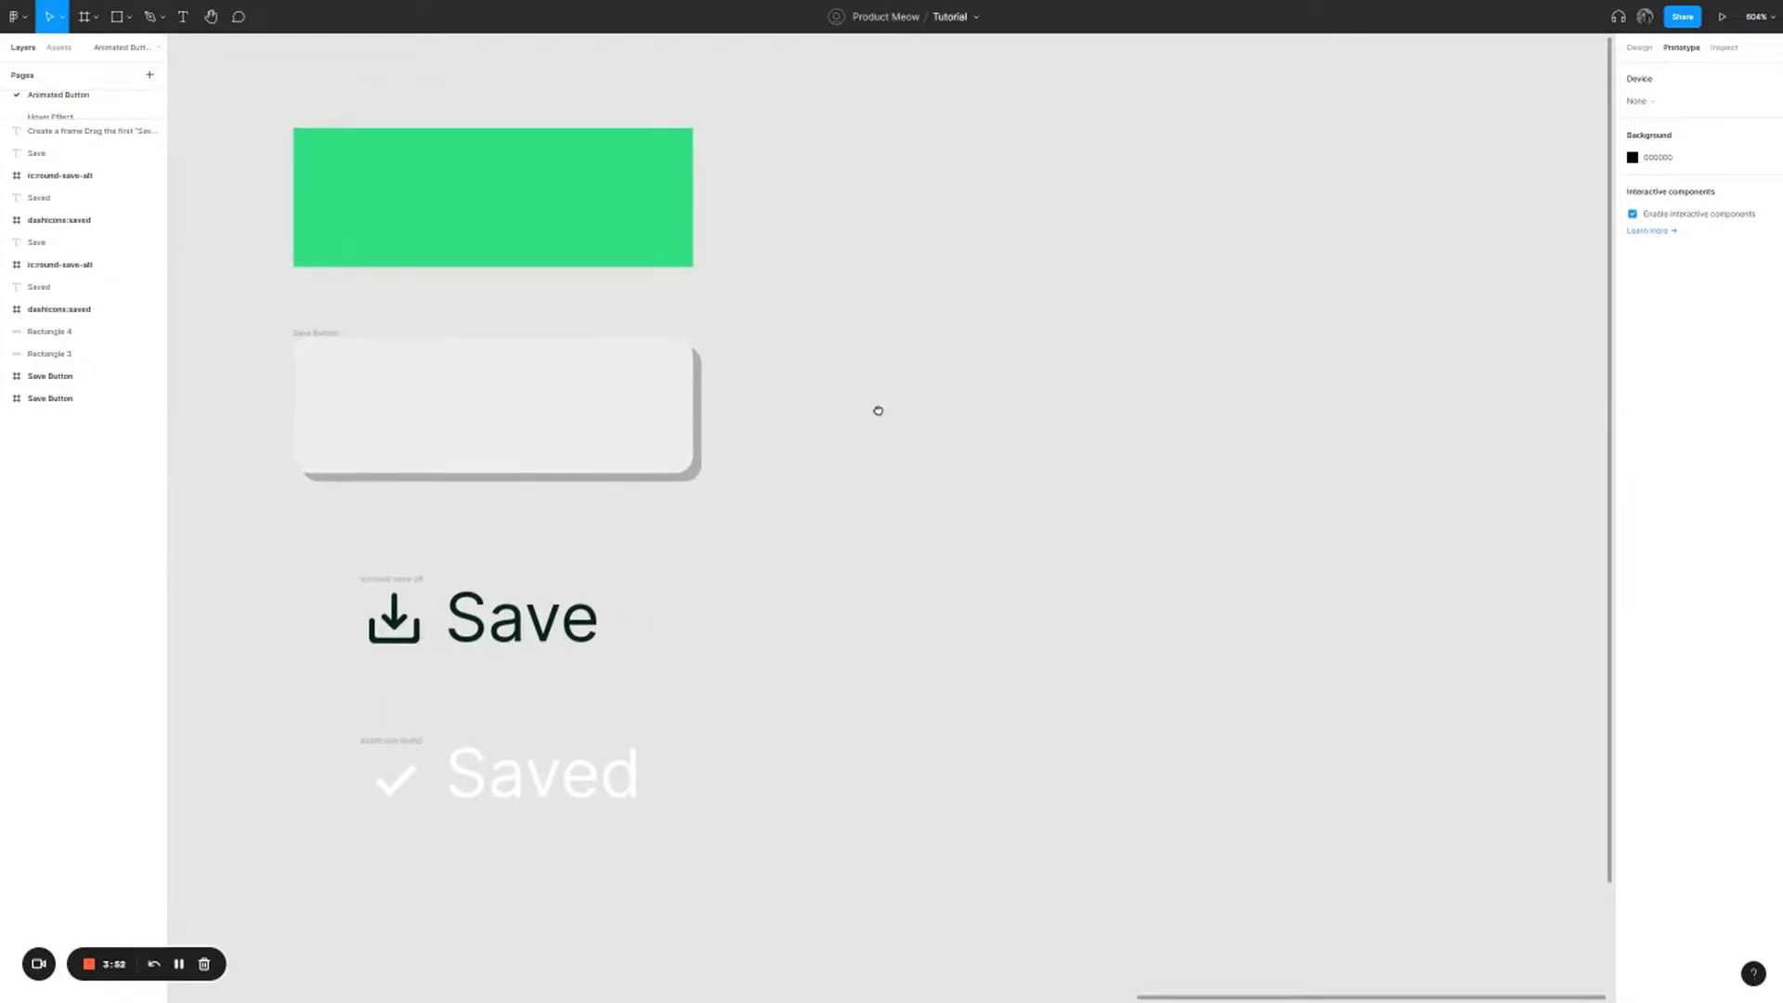
left_click(567, 225)
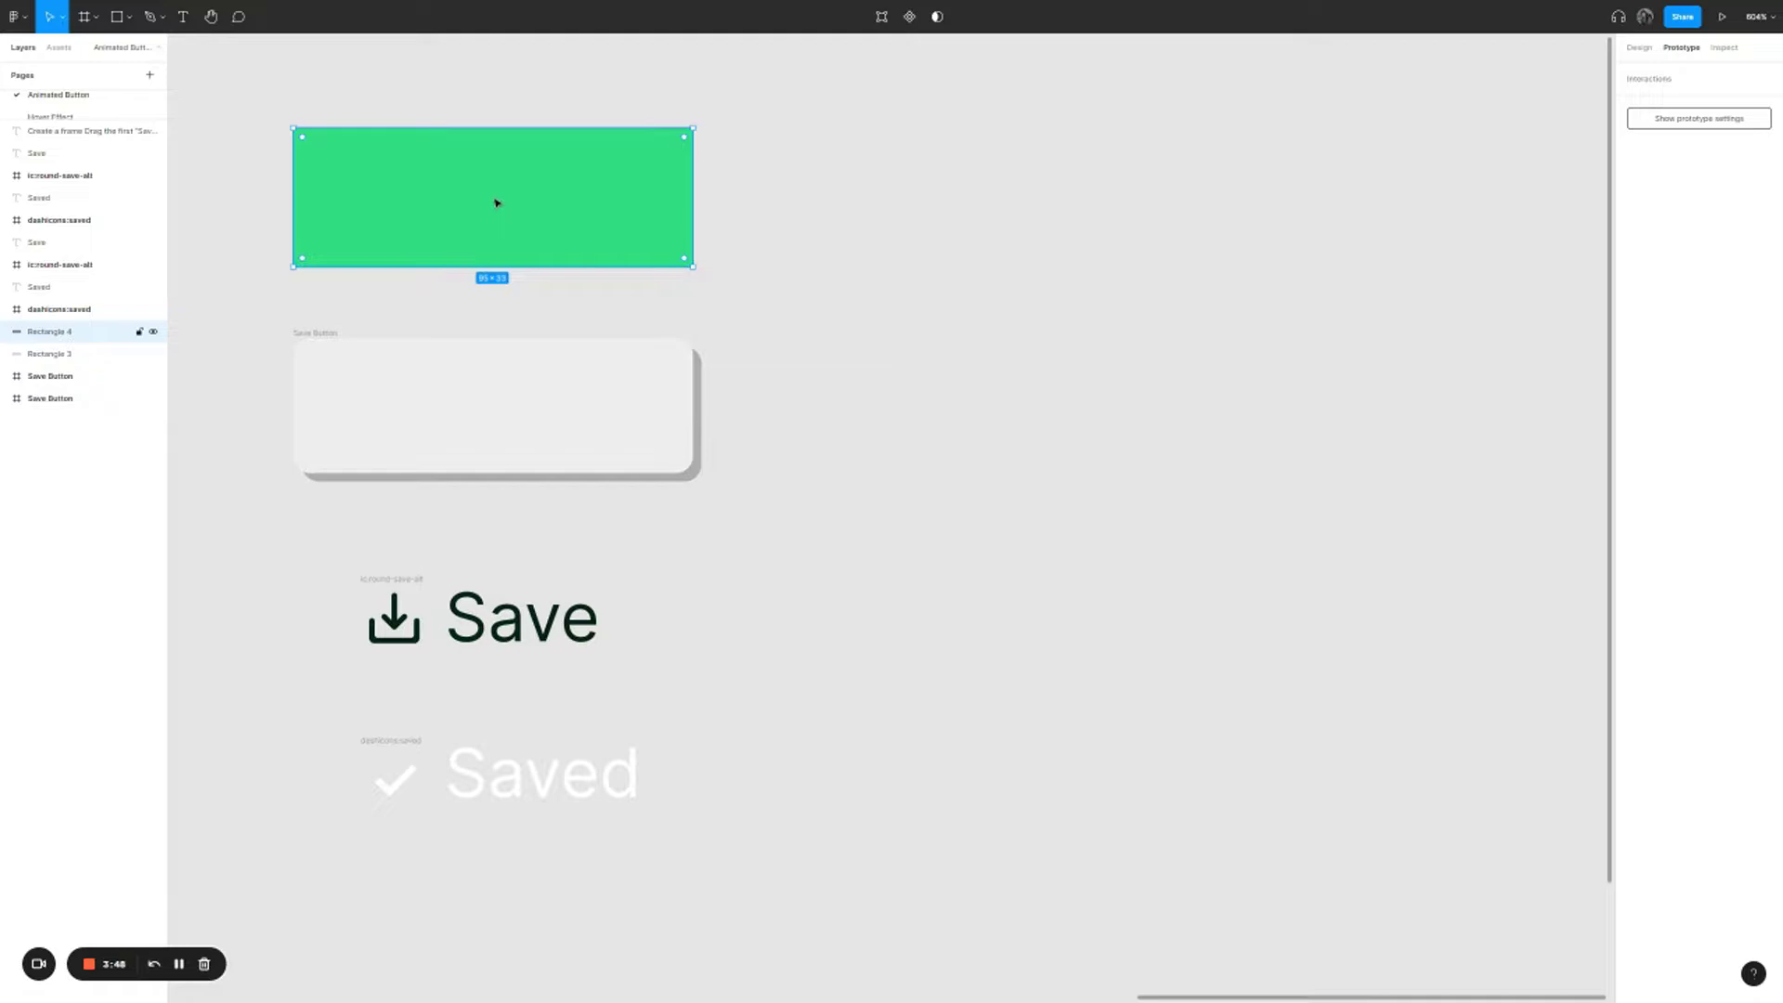
left_click_drag(502, 198, 522, 403)
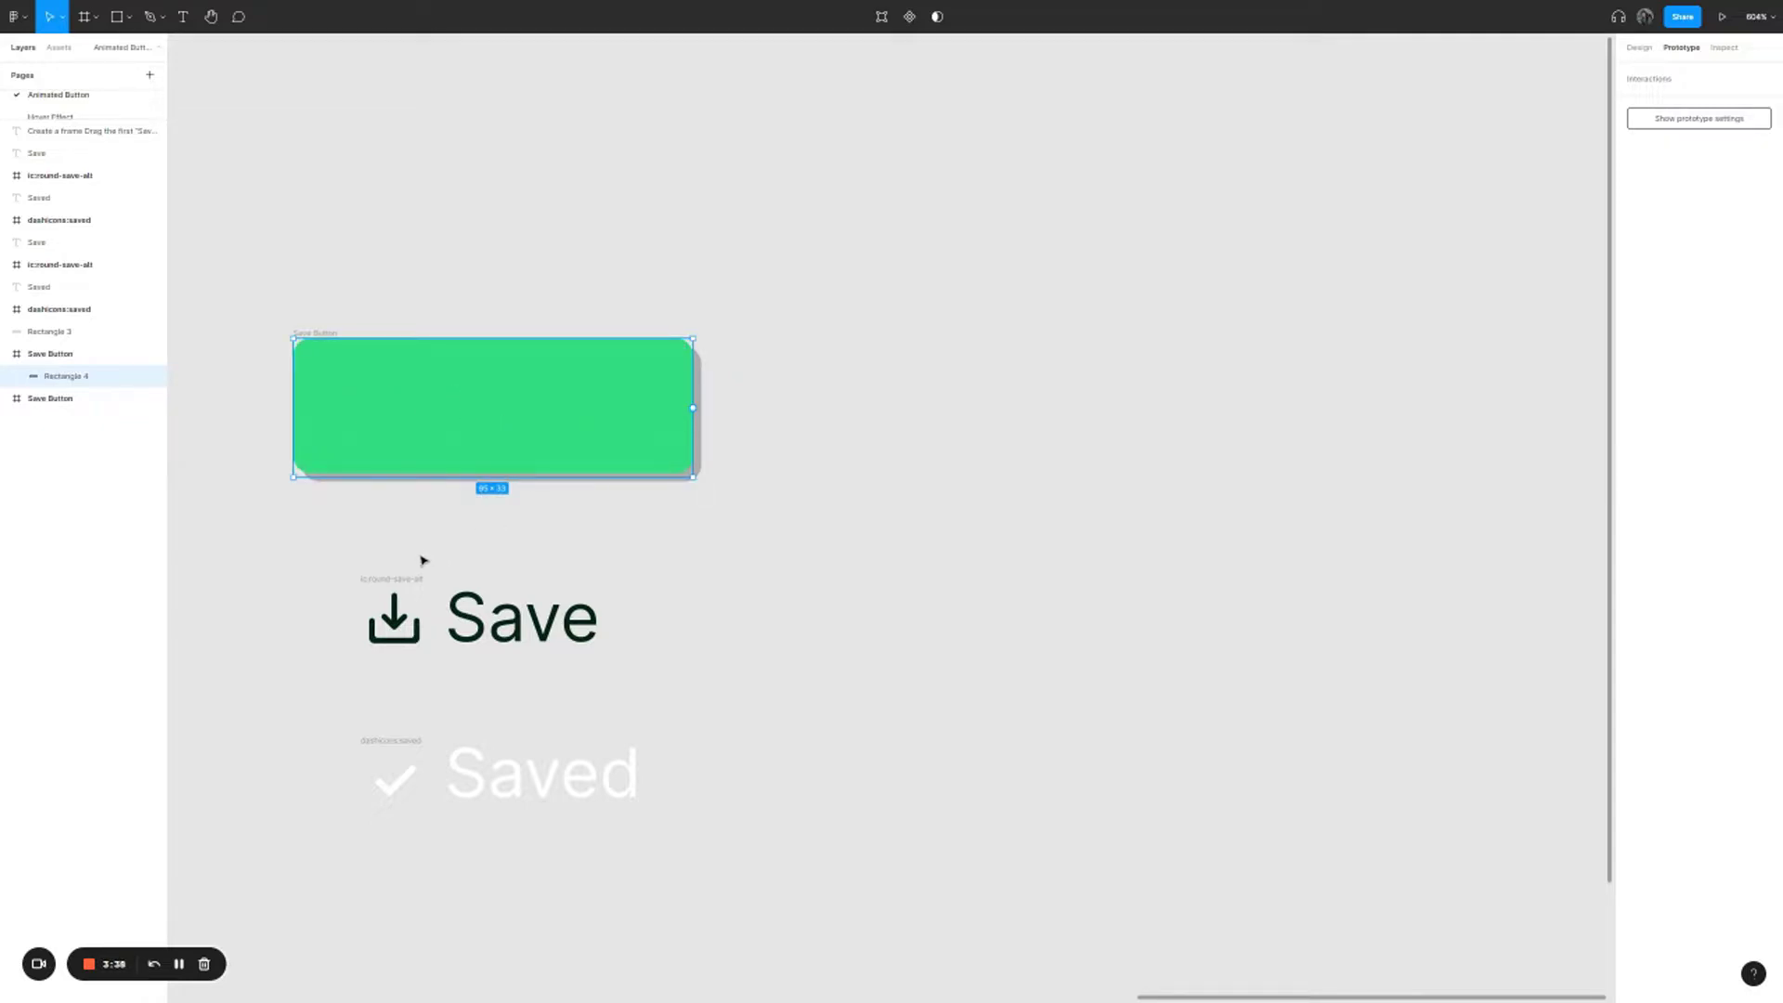
- Move the copied Save and Saved labels with their icons into the Save Button frame, with Save over the rectangle and Saved below the frame's edge
left_click(391, 585)
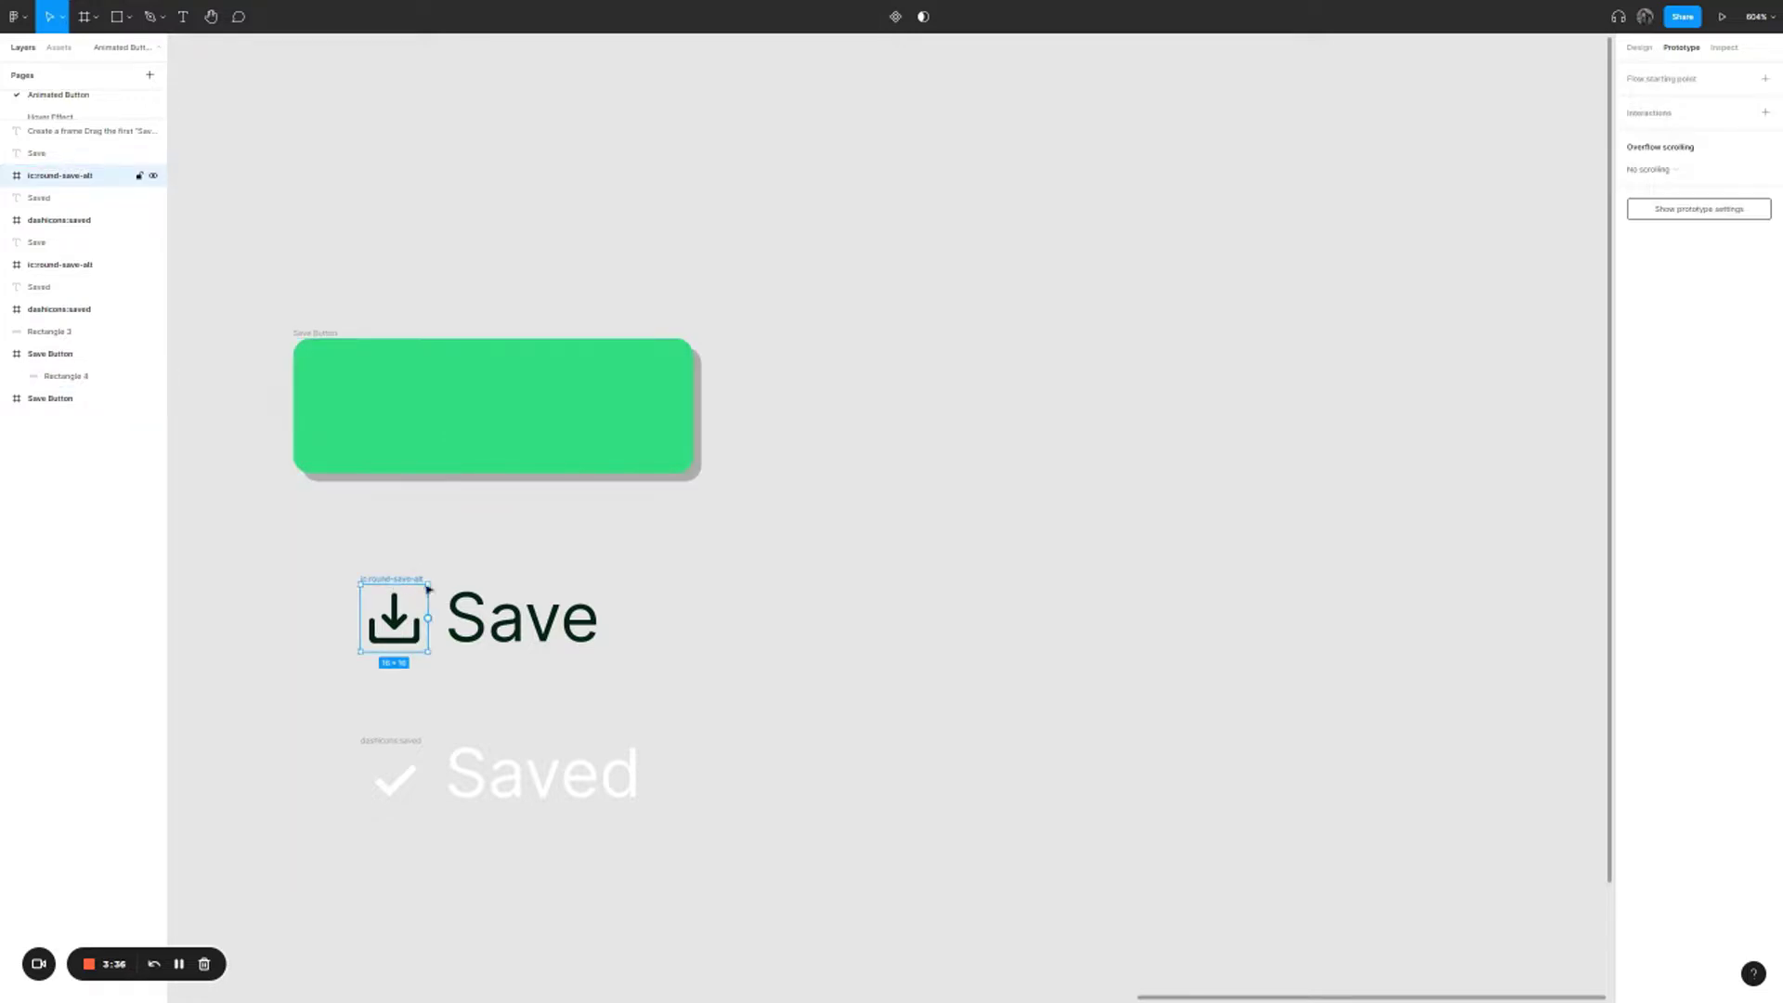
left_click(478, 620, "shift")
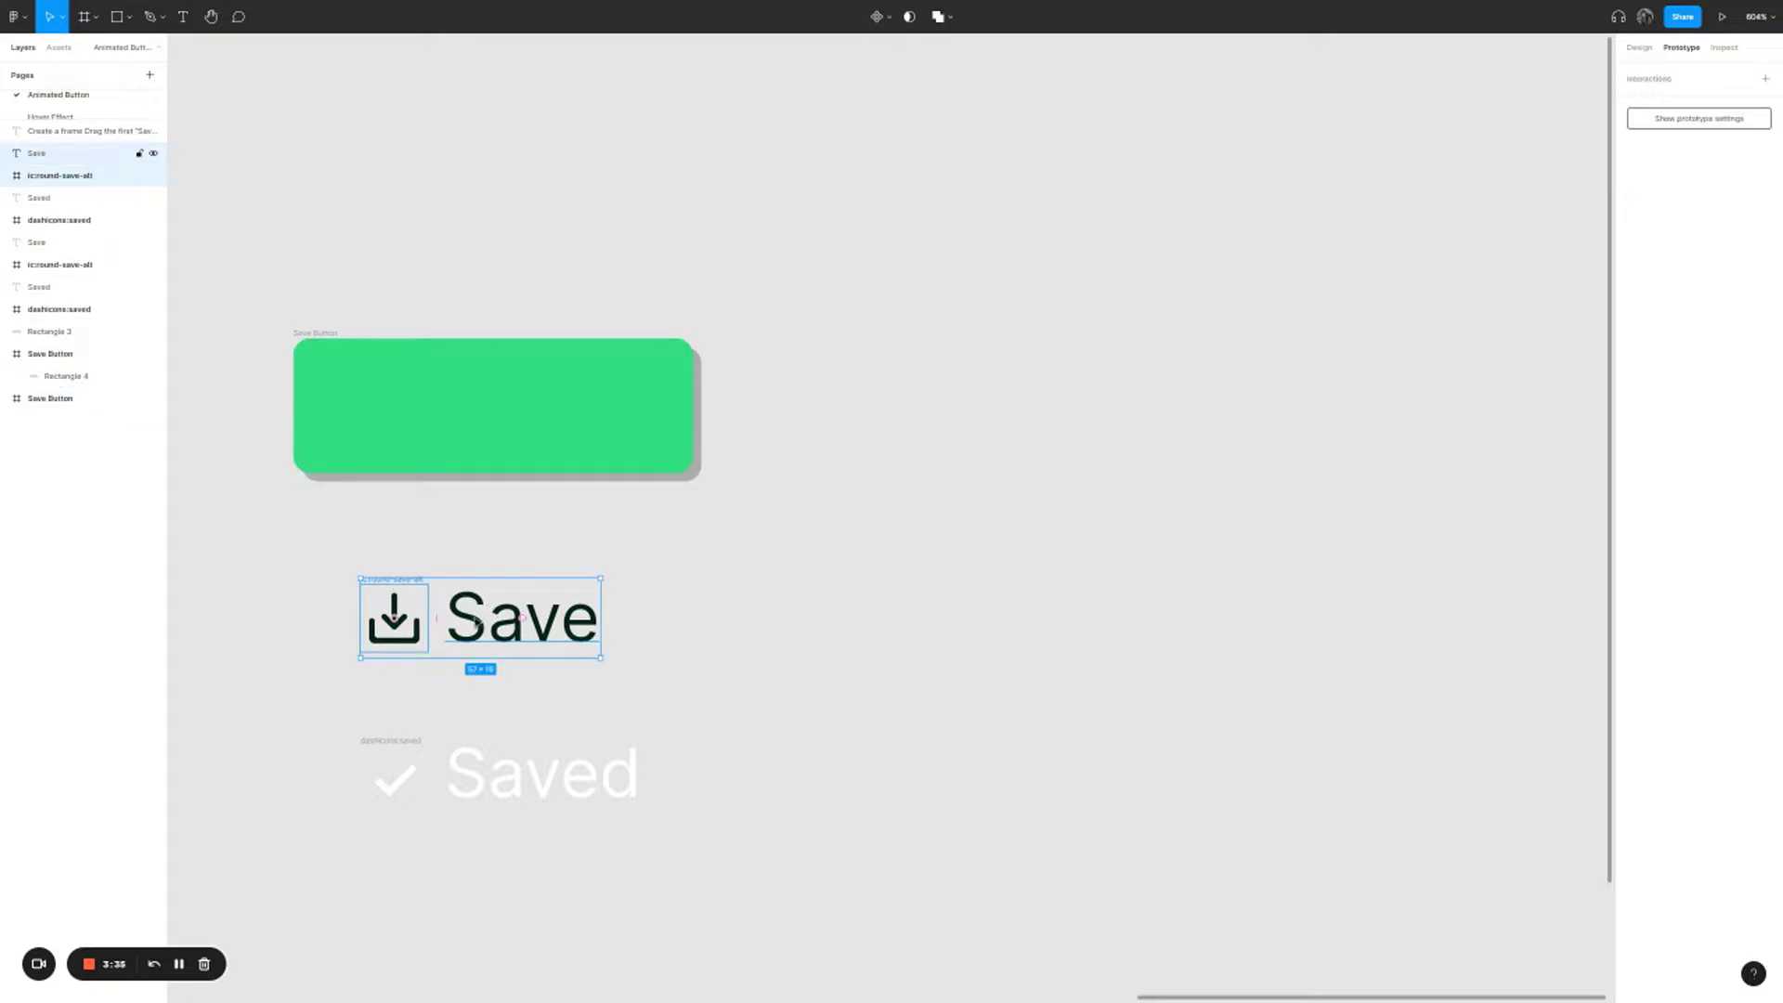
left_click(395, 740, "shift")
left_click(543, 773, "shift")
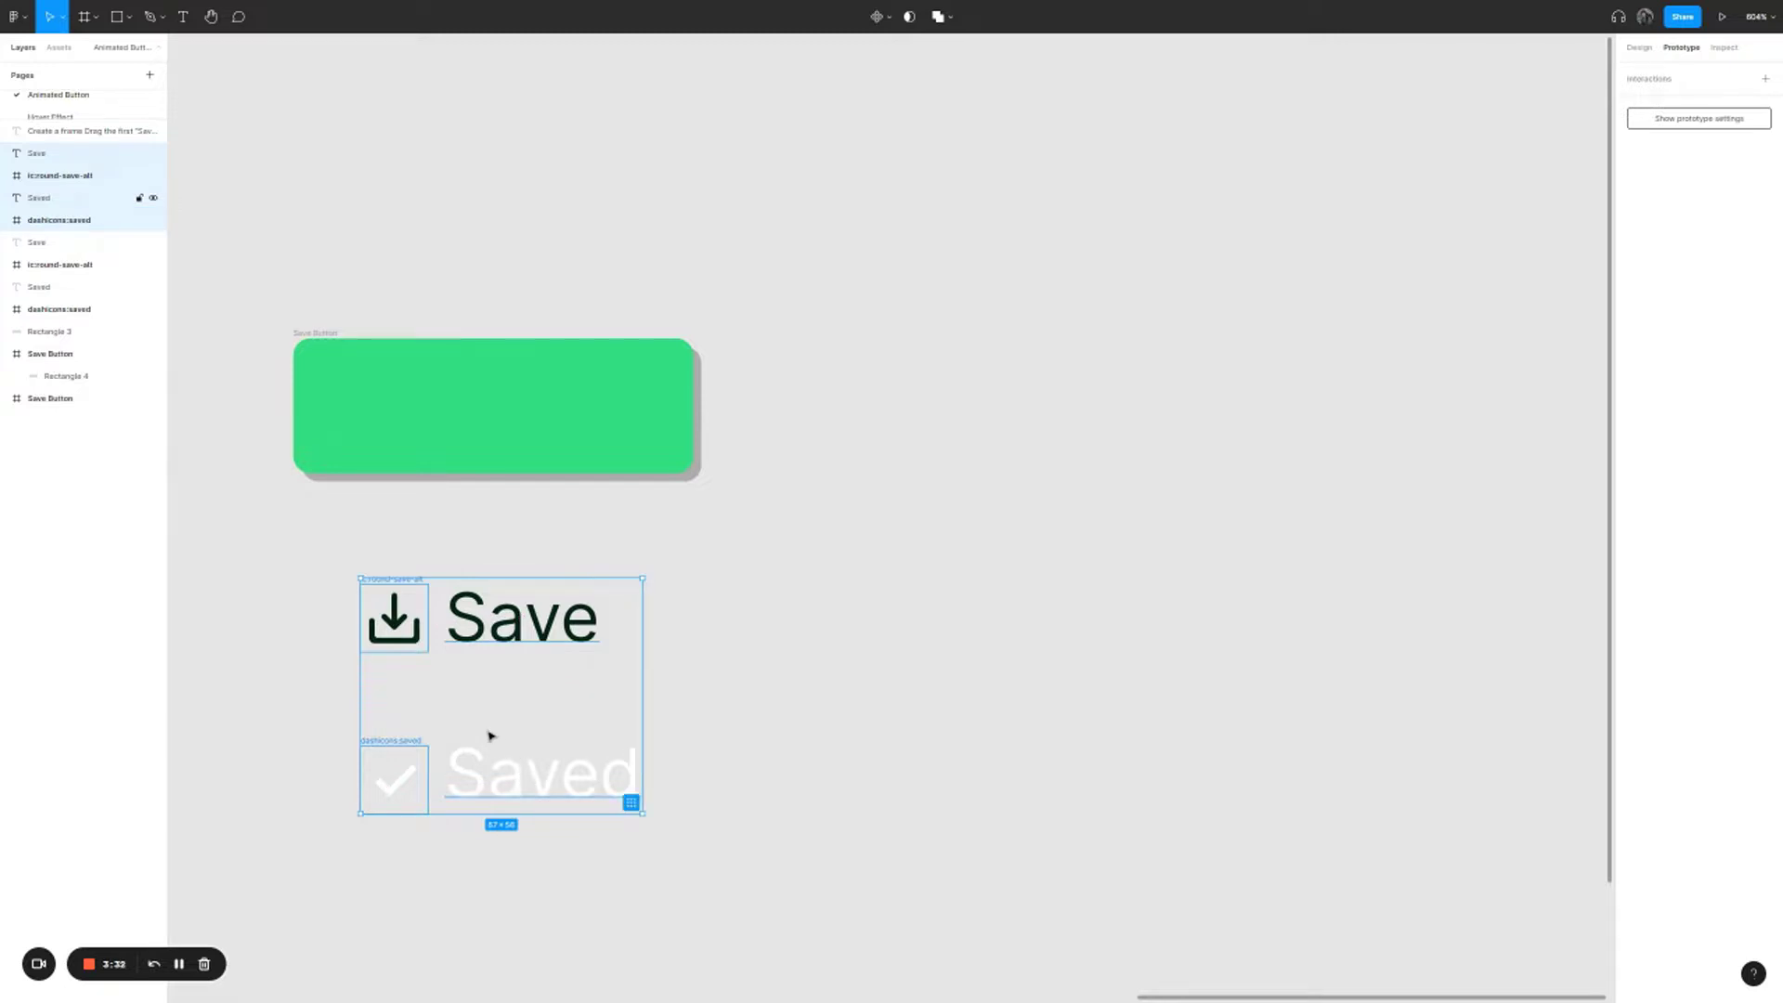
left_click_drag(490, 735, 546, 435)
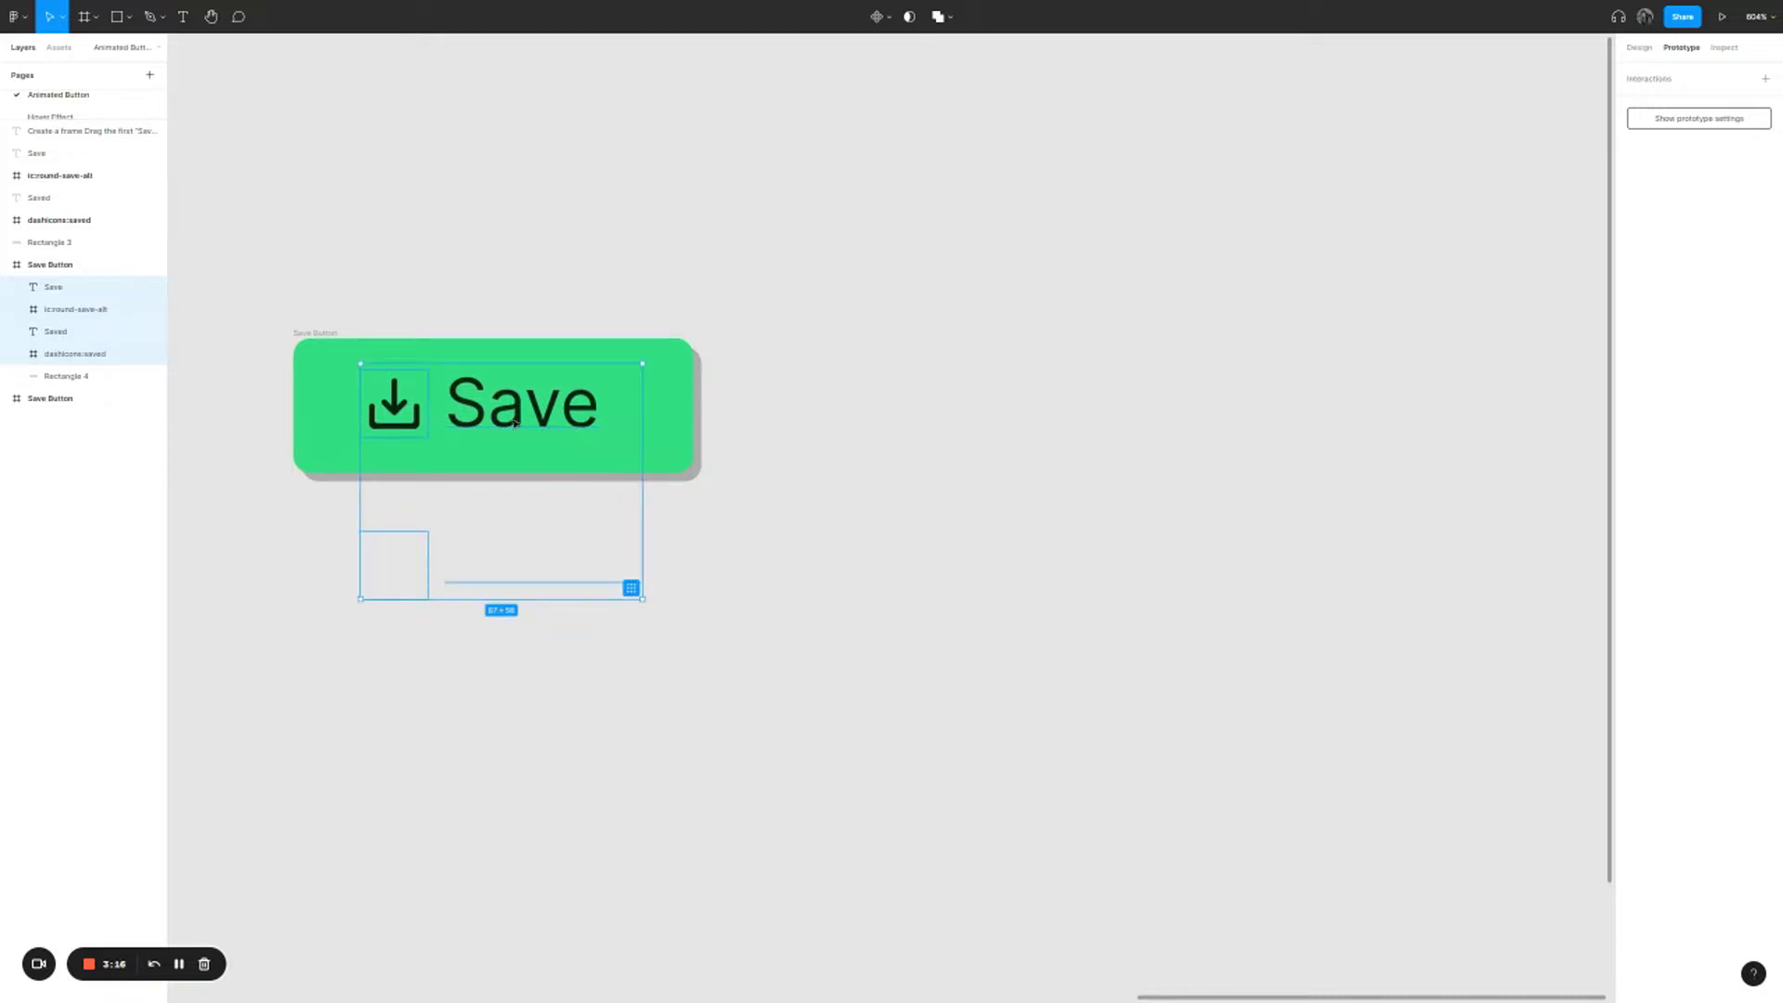
left_click(494, 274)
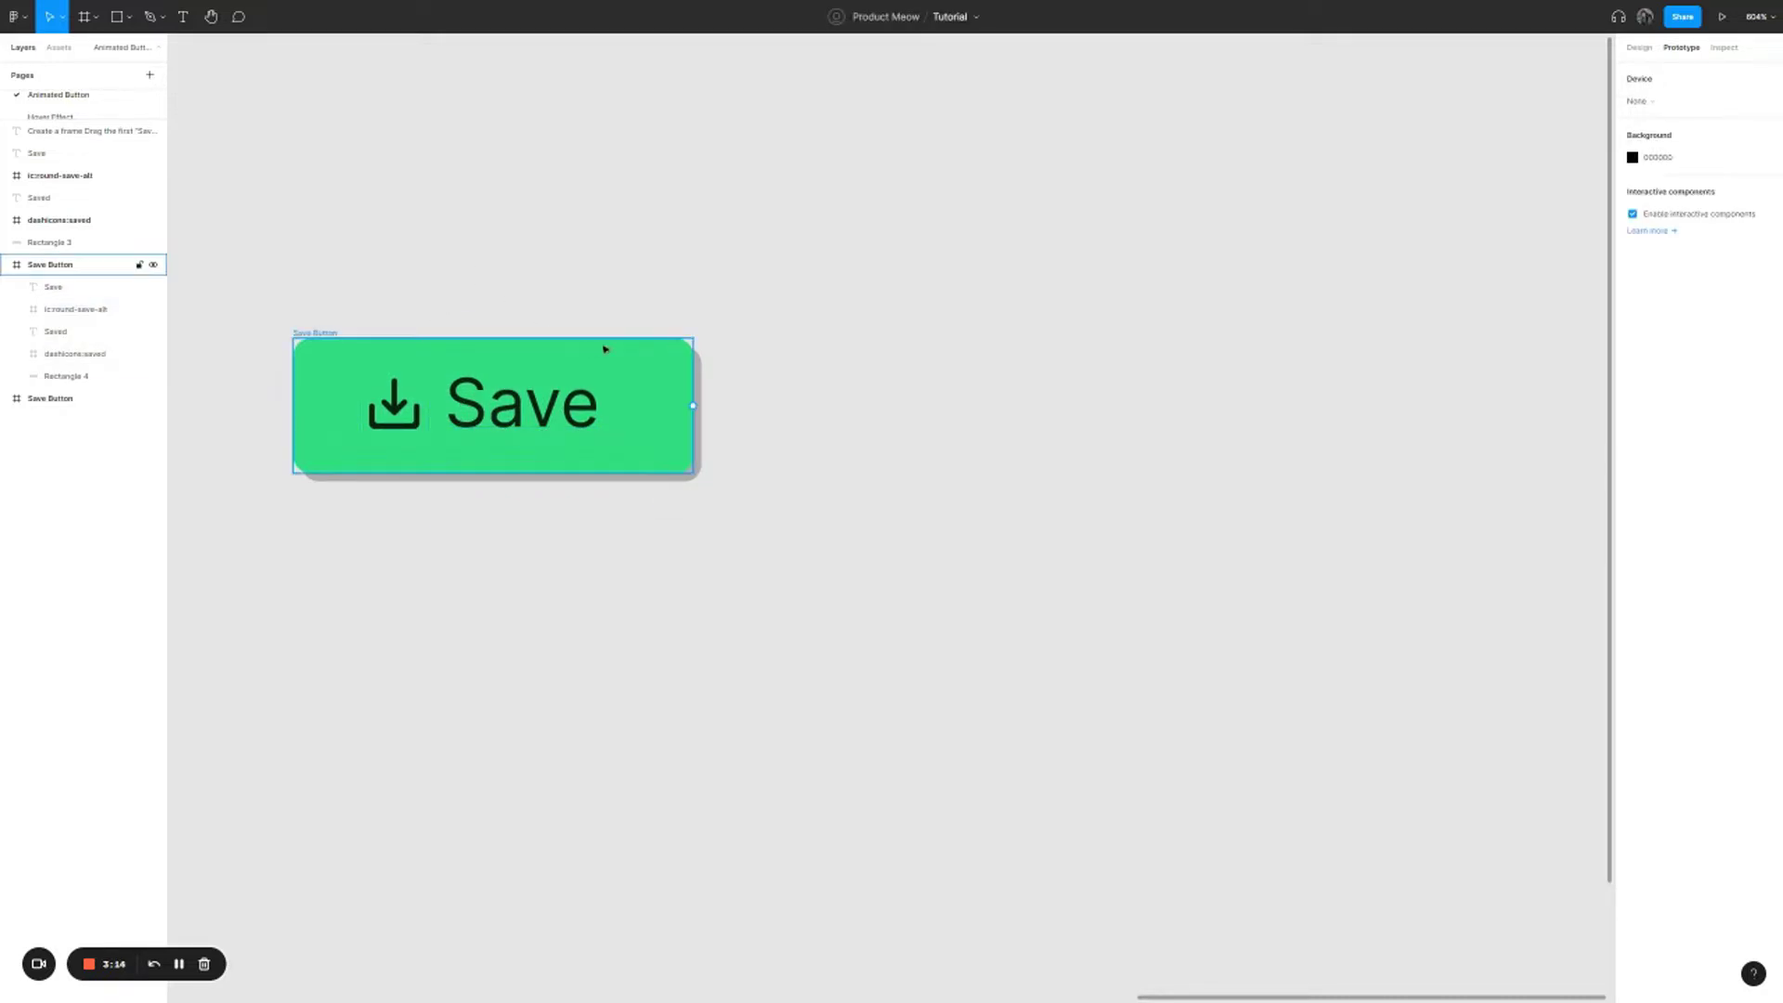
- Move the green rectangle just outside the left edge of the Save Button frame, keeping it nested inside that frame
left_click(675, 381)
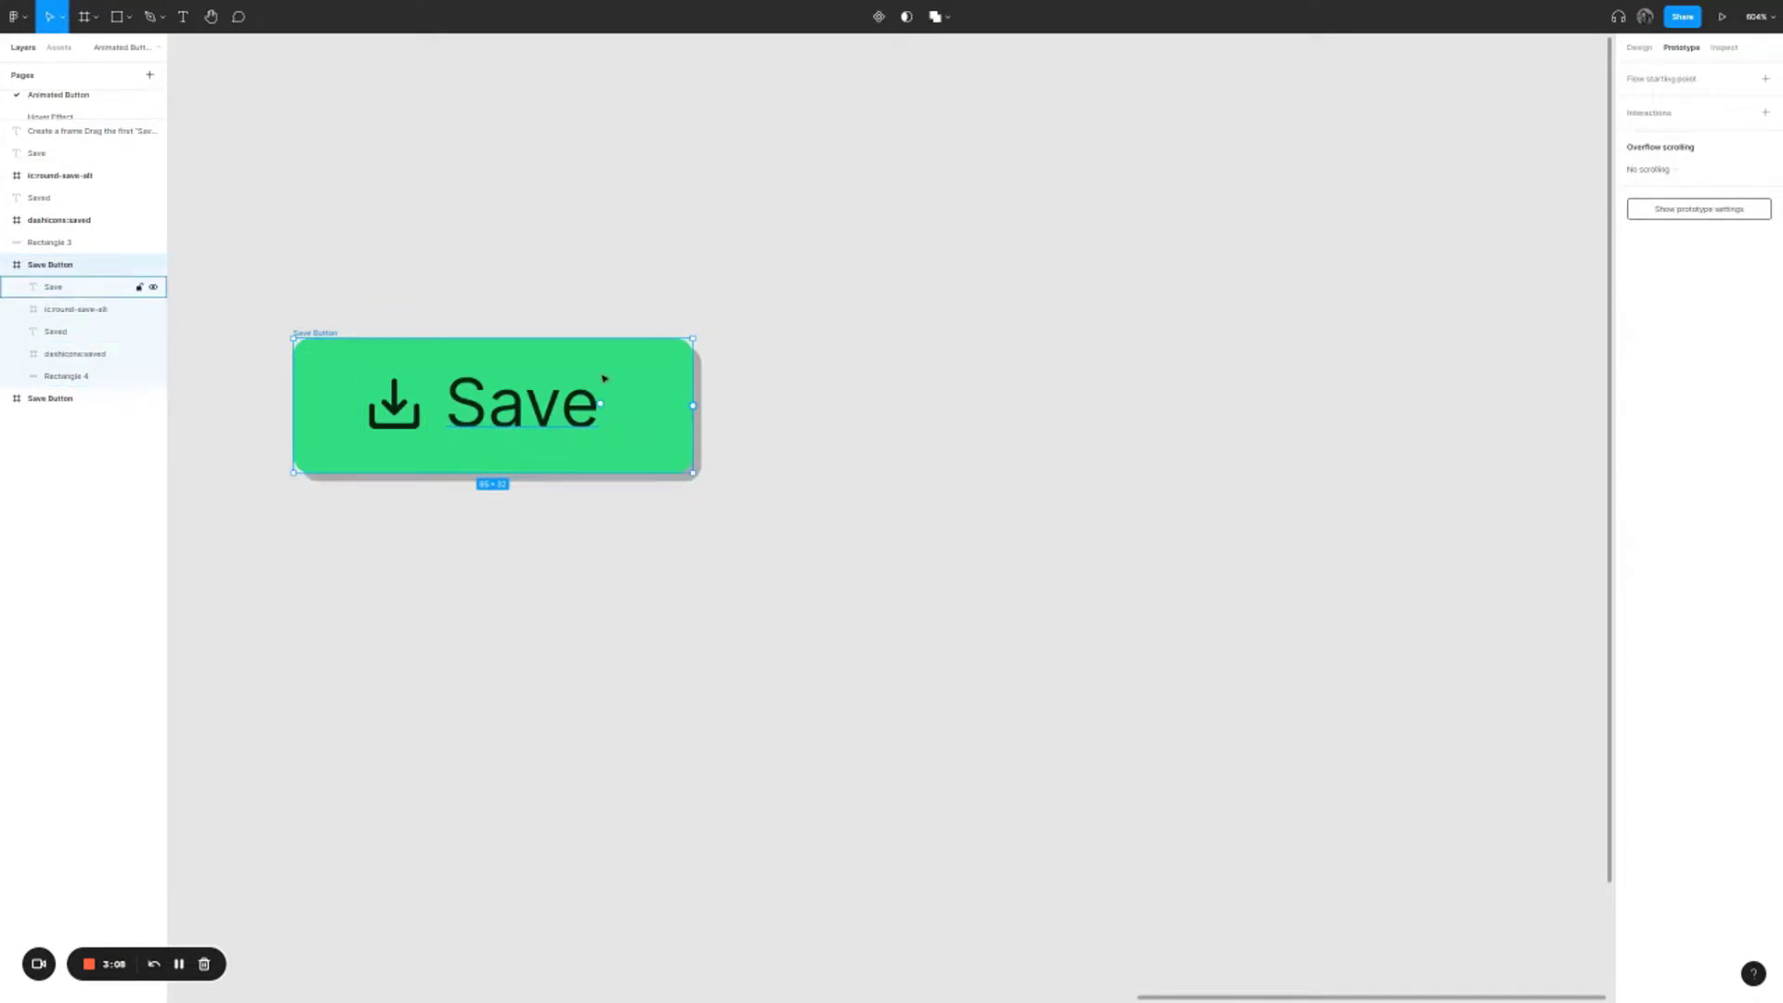
left_click(81, 381)
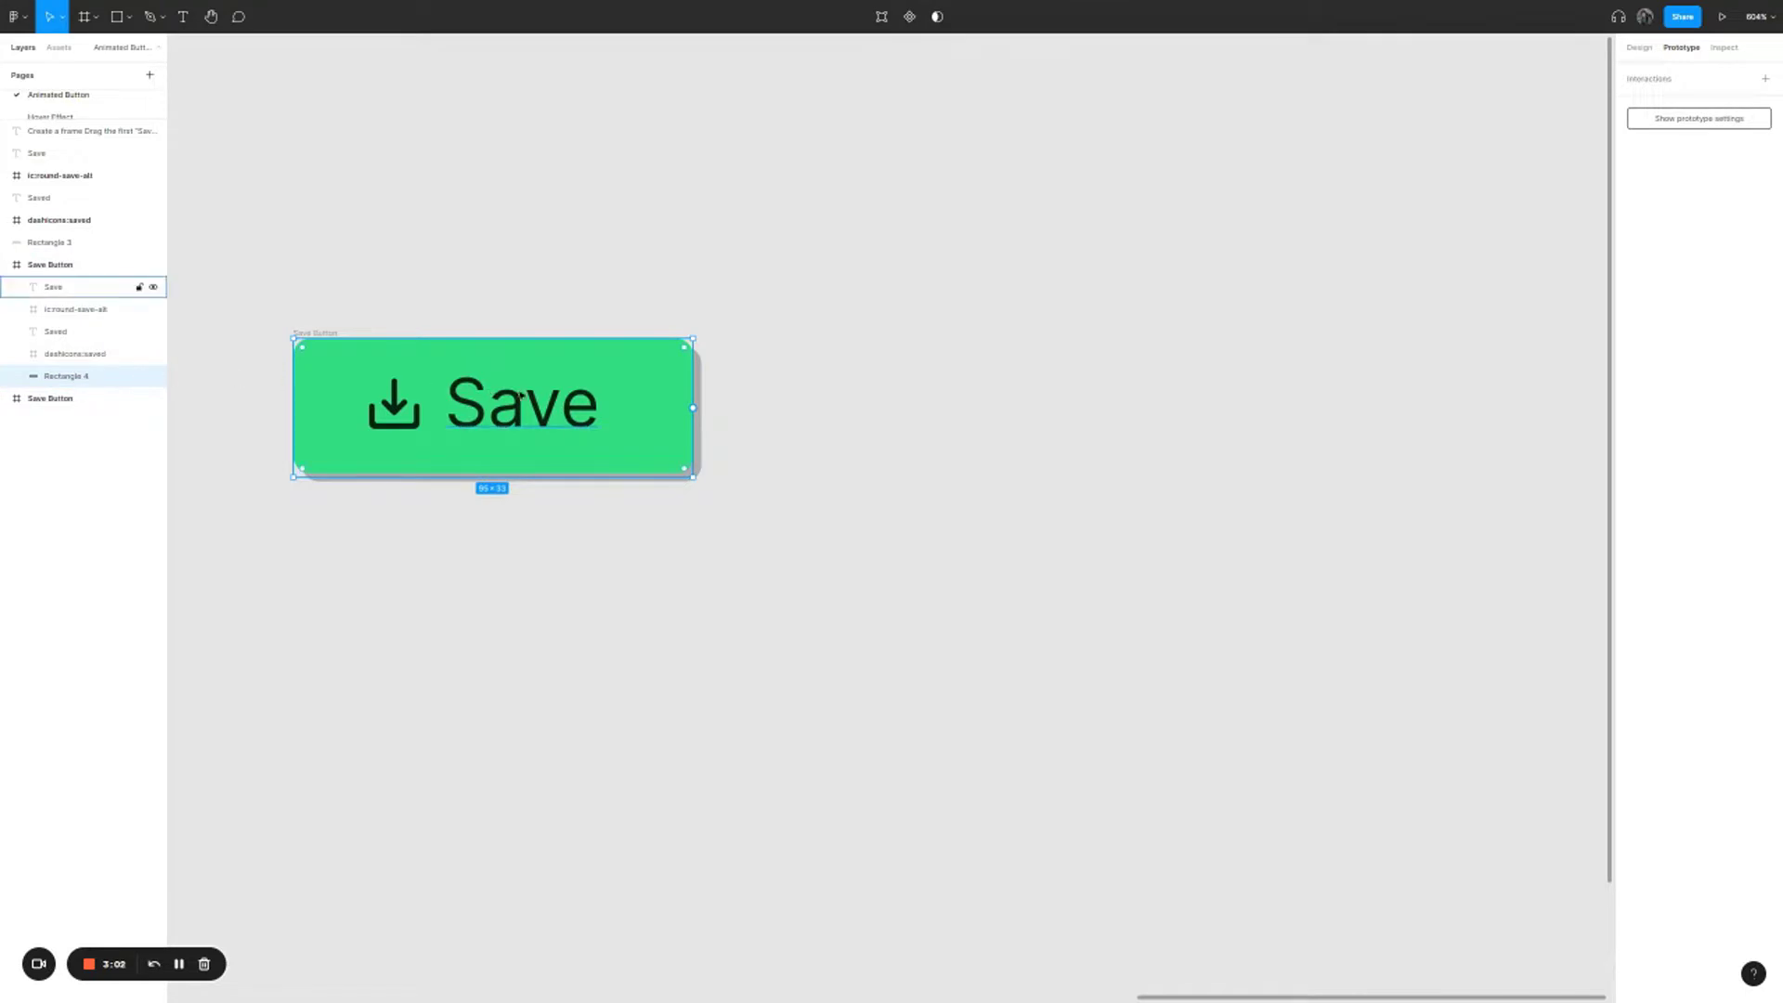
left_click_drag(652, 398, 268, 423)
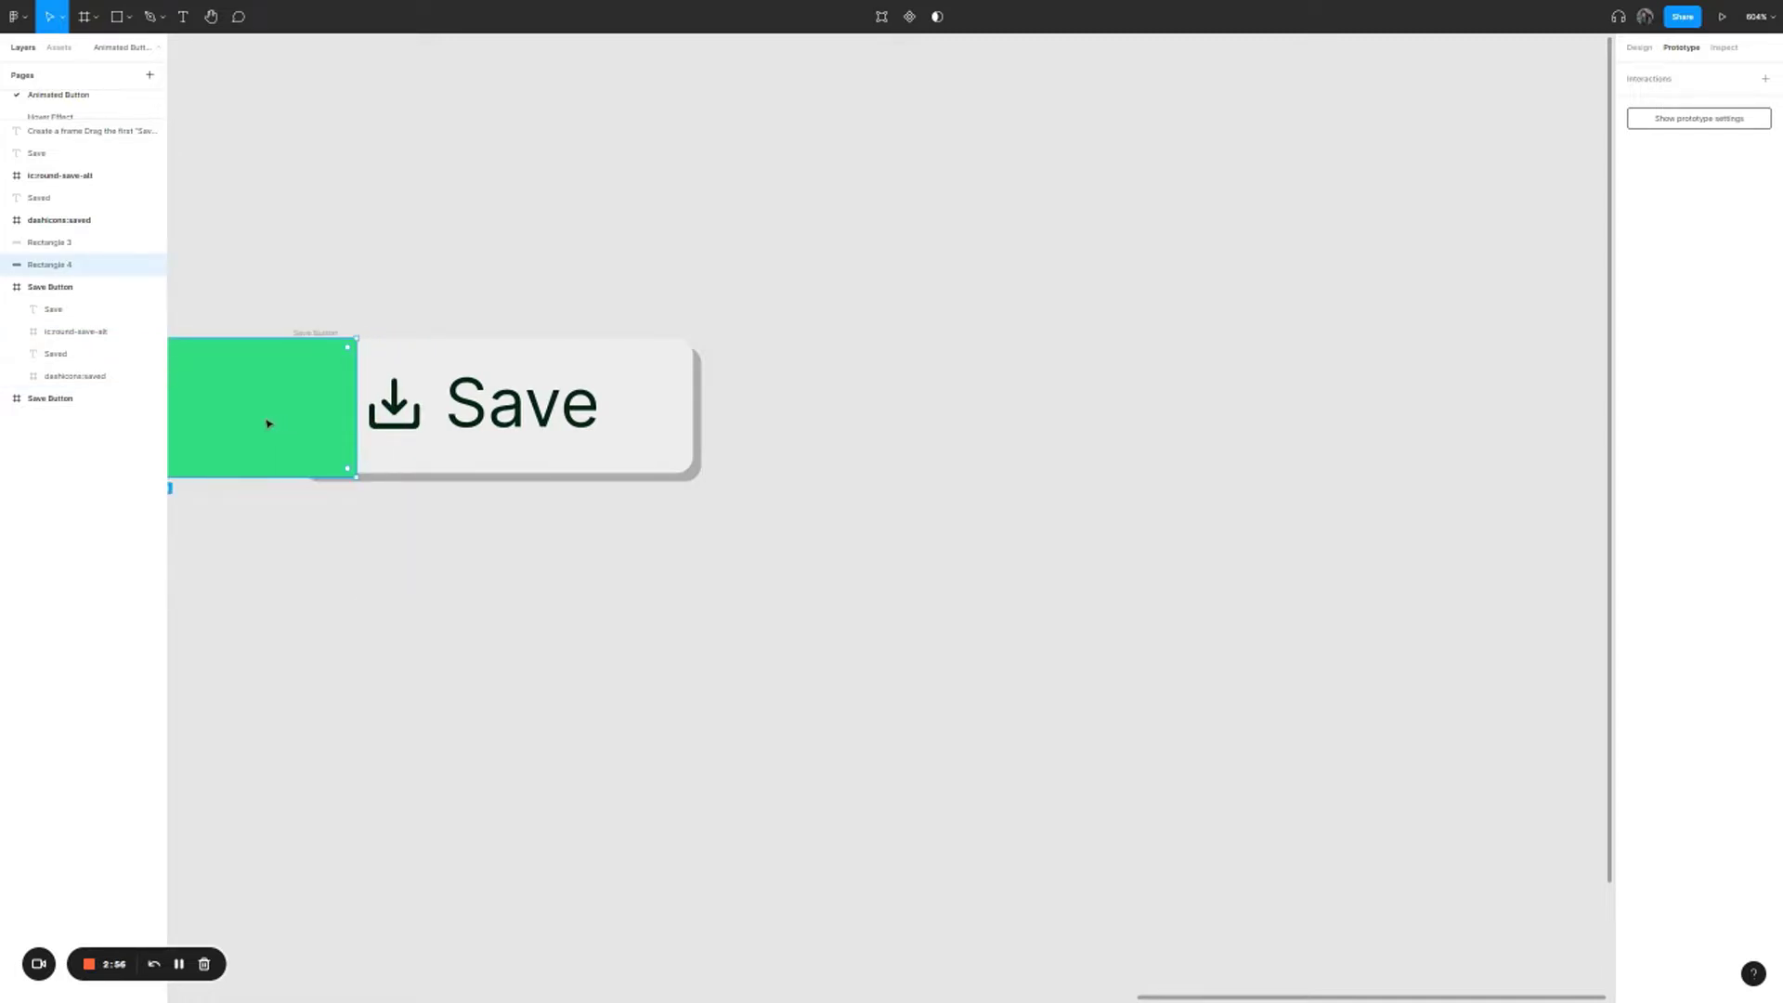
key("ctrl+z")
left_click_drag(380, 456, 242, 437)
left_click_drag(324, 521, 549, 530)
left_click_drag(473, 470, 426, 466)
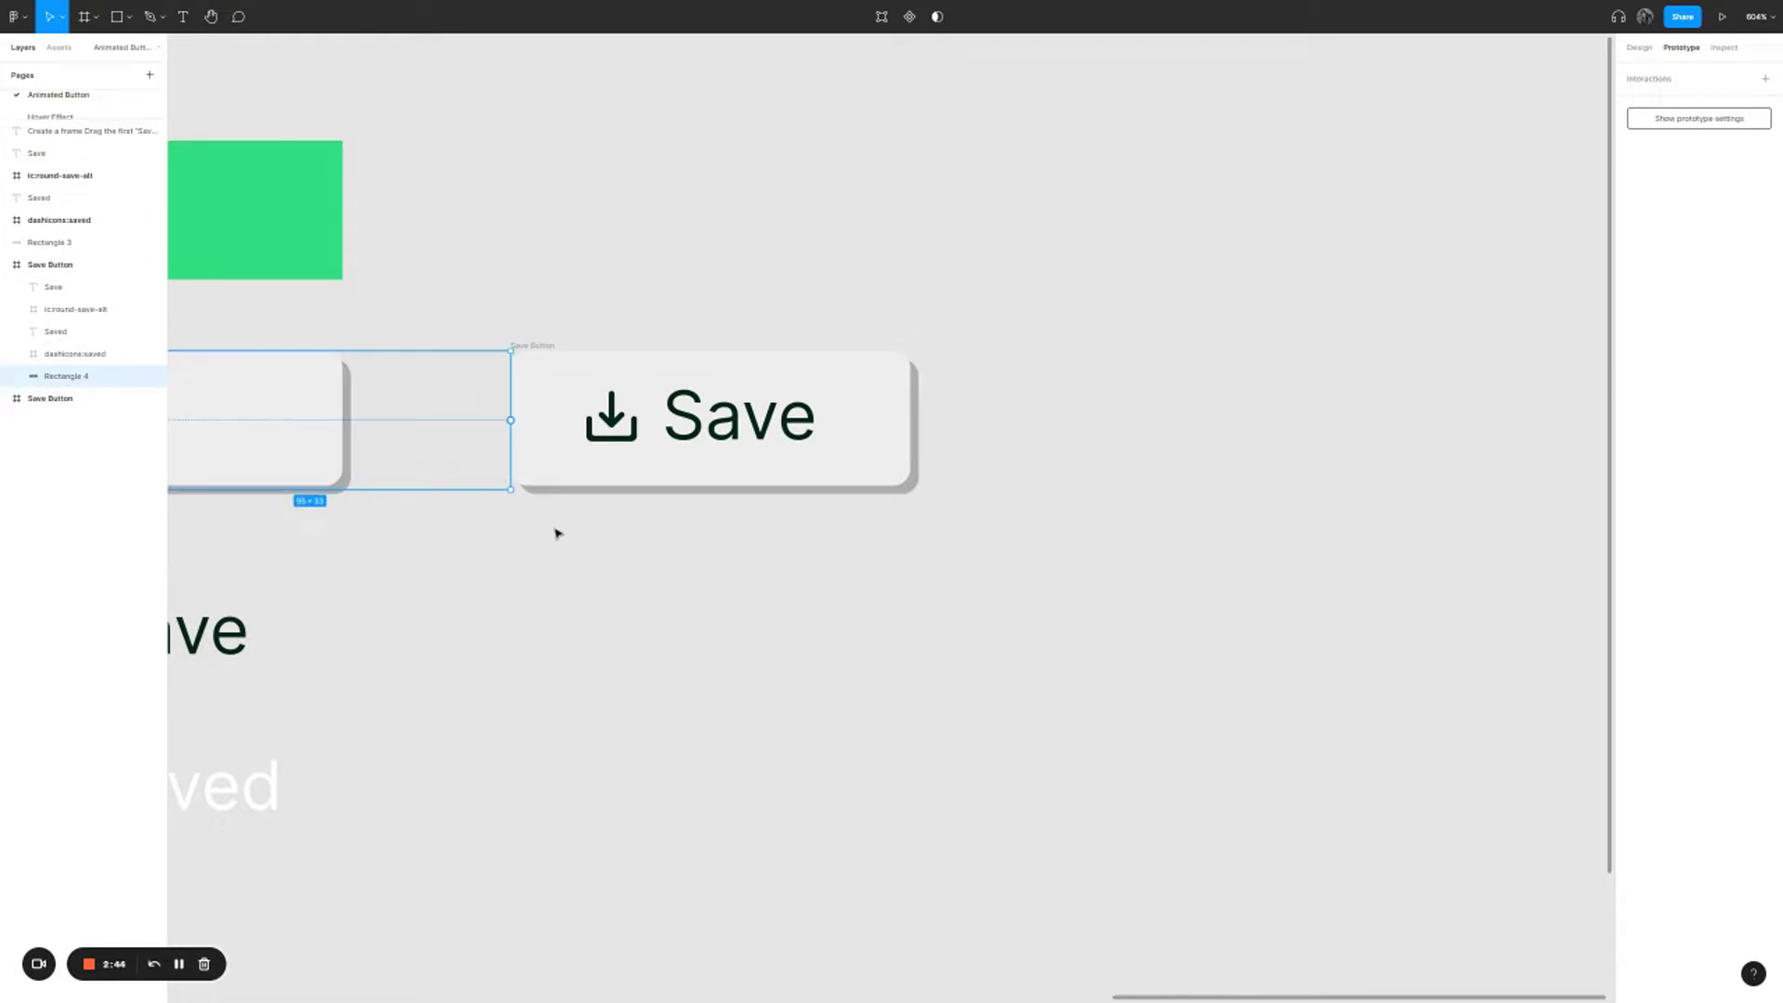
left_click(622, 541)
- Duplicate the assembled Save Button frame with its contents beside the original and select the copy
scroll(604, 325, "right", 3)
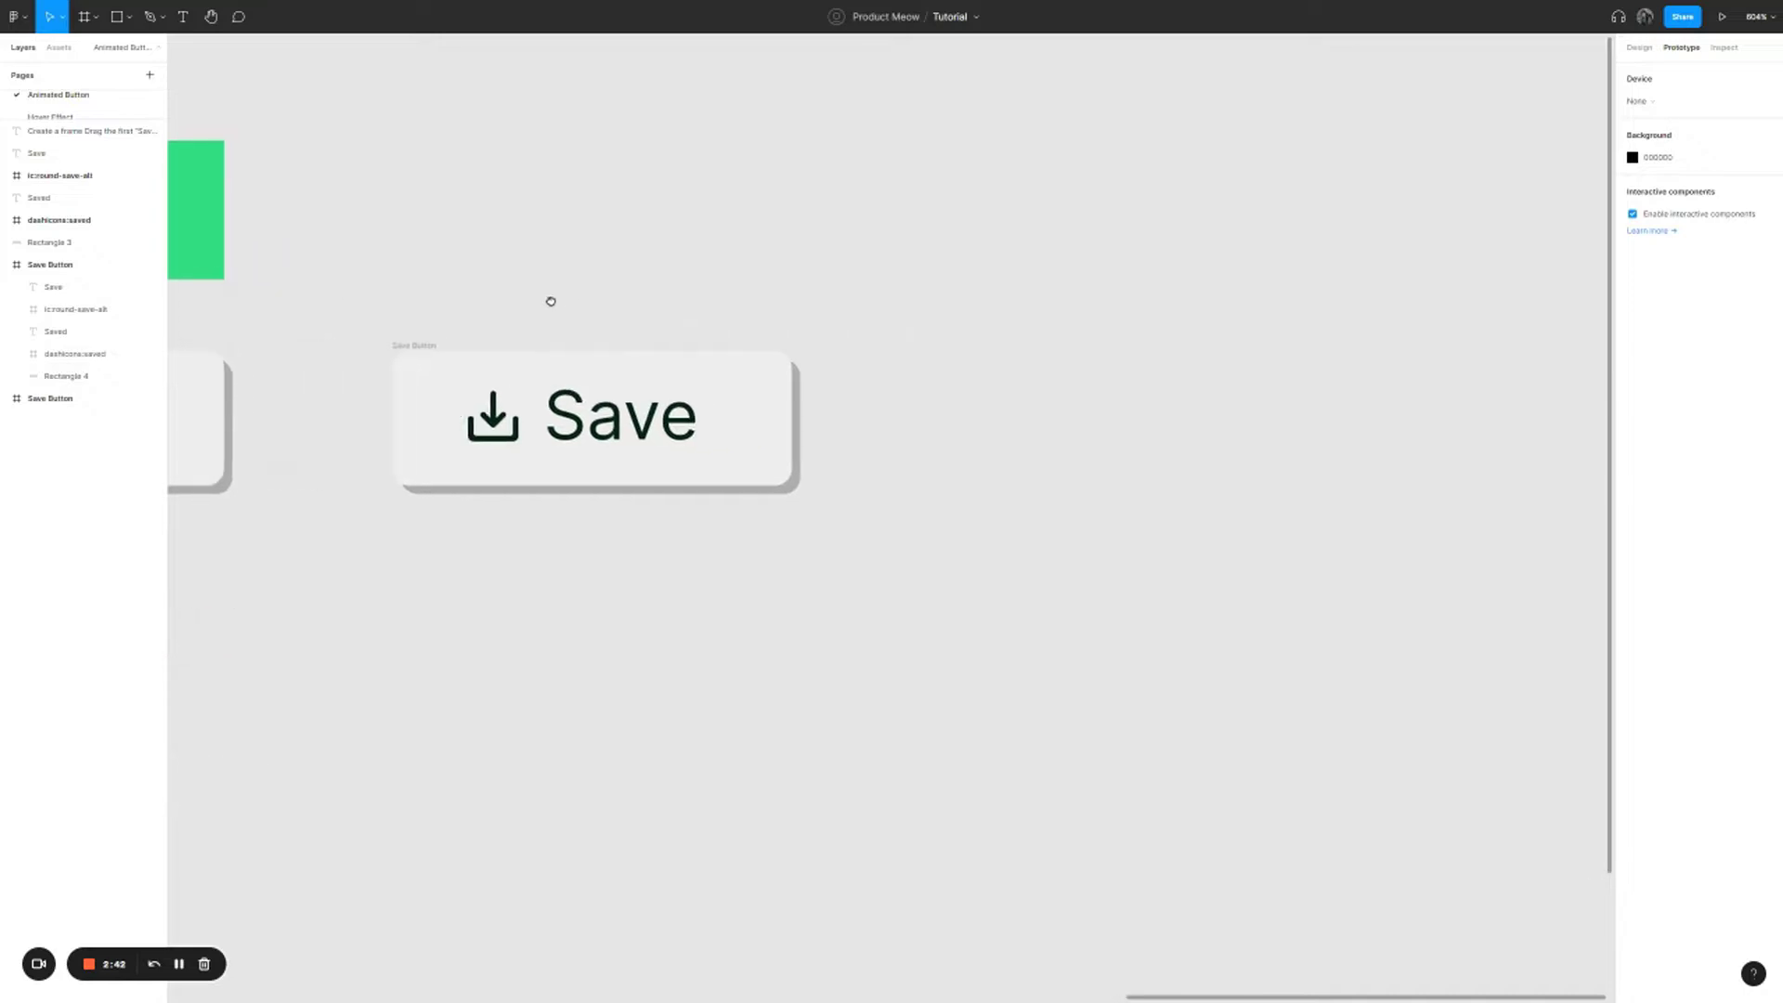
scroll(554, 303, "up", 3)
scroll(542, 319, "left", 2)
scroll(545, 306, "up", 3)
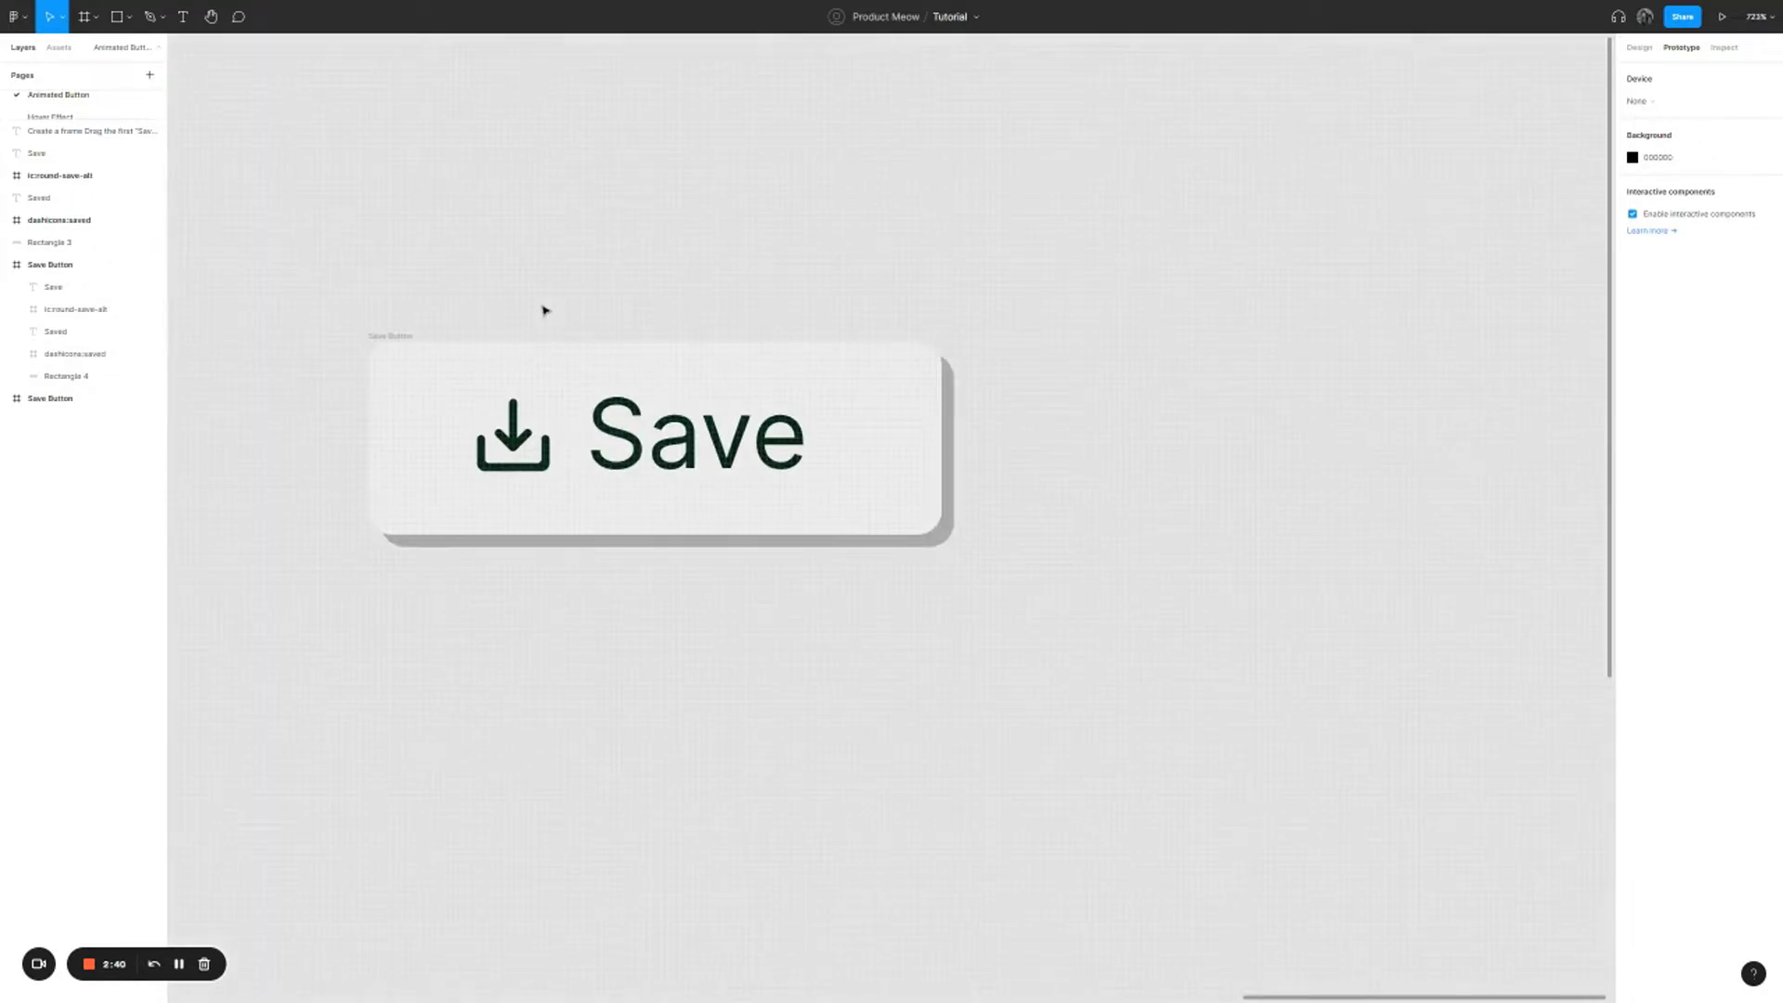
left_click(438, 299)
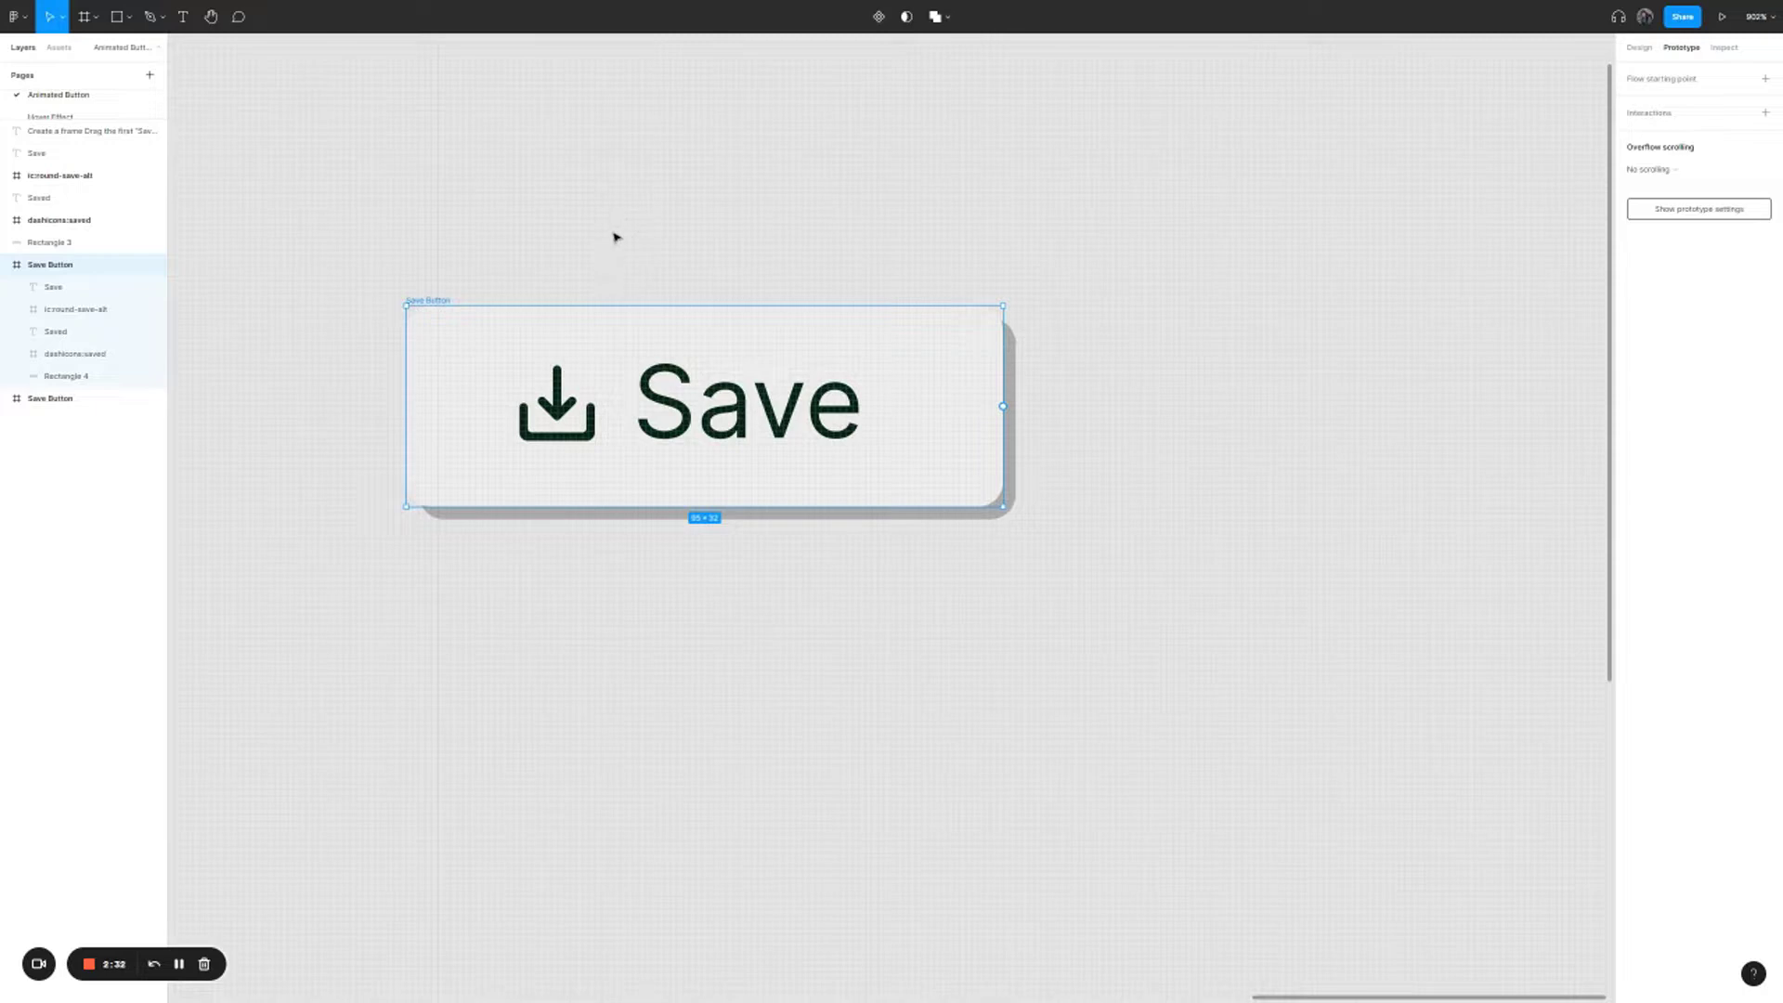
left_click(575, 243)
left_click(434, 299)
key("ctrl+v")
left_click(685, 251)
scroll(661, 252, "right", 3)
scroll(664, 267, "down", 1)
scroll(768, 259, "right", 2)
left_click(957, 307)
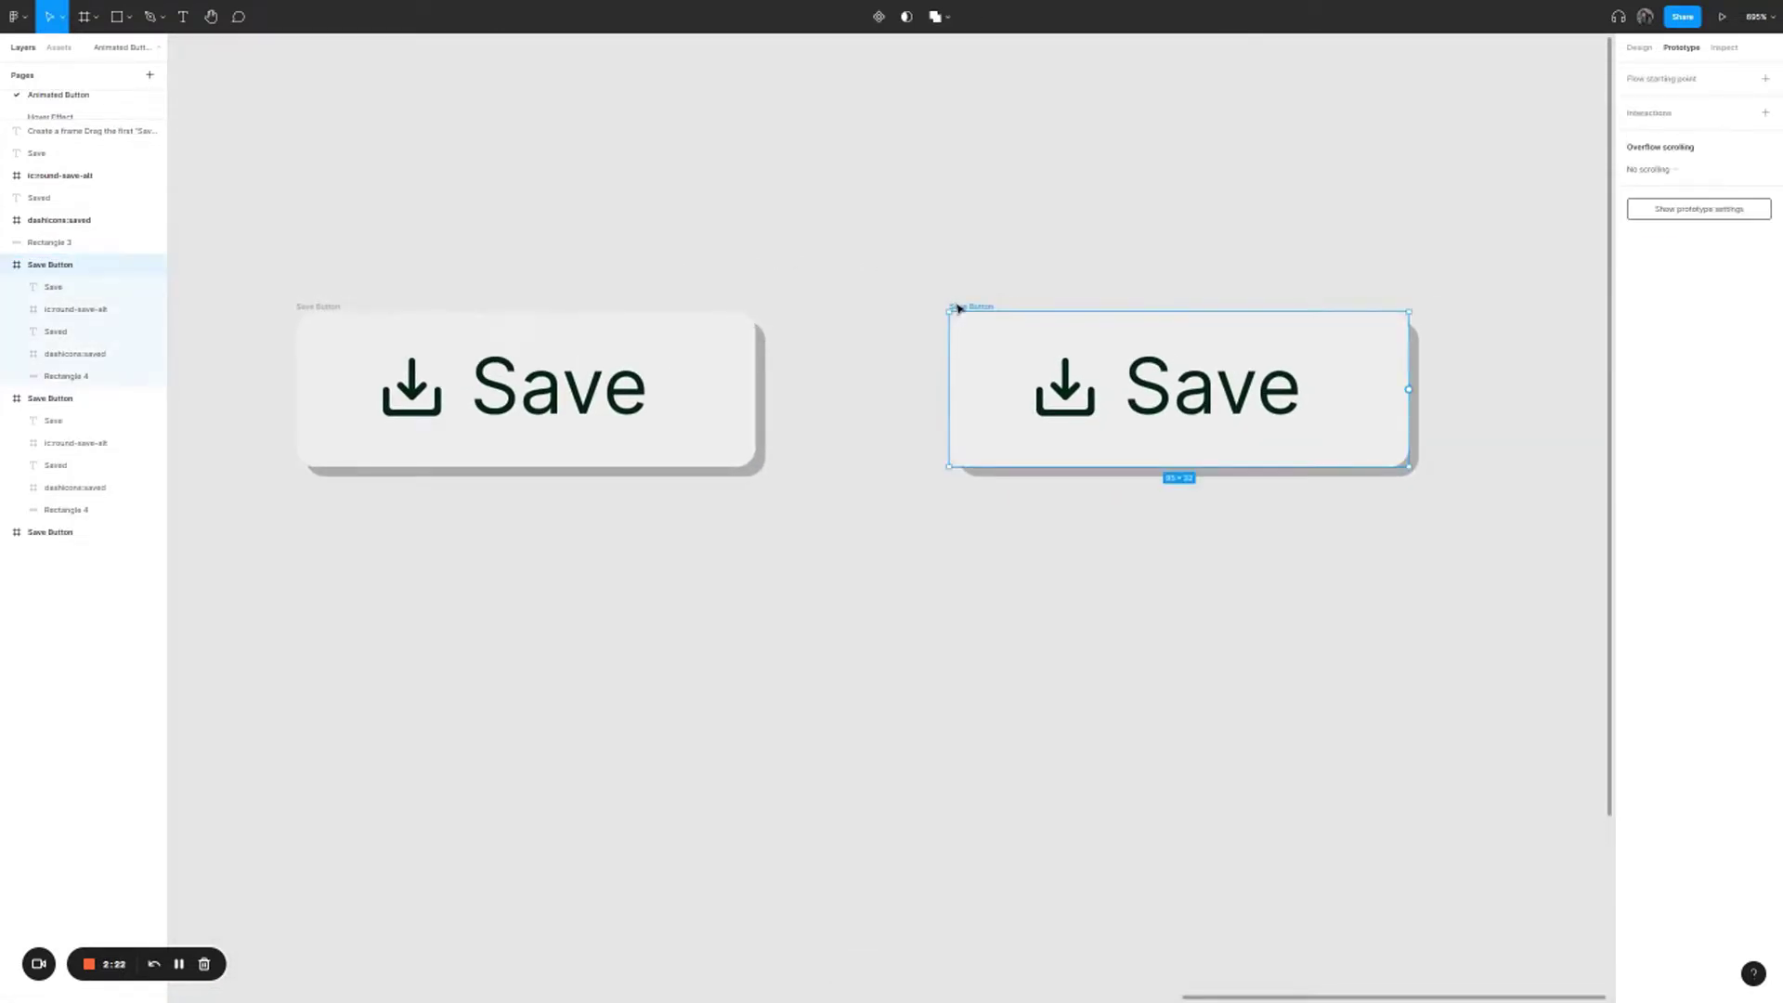
- Move the Save text in the copied Save Button frame past the frame's right edge, keeping it nested so it is hidden
left_click(889, 258)
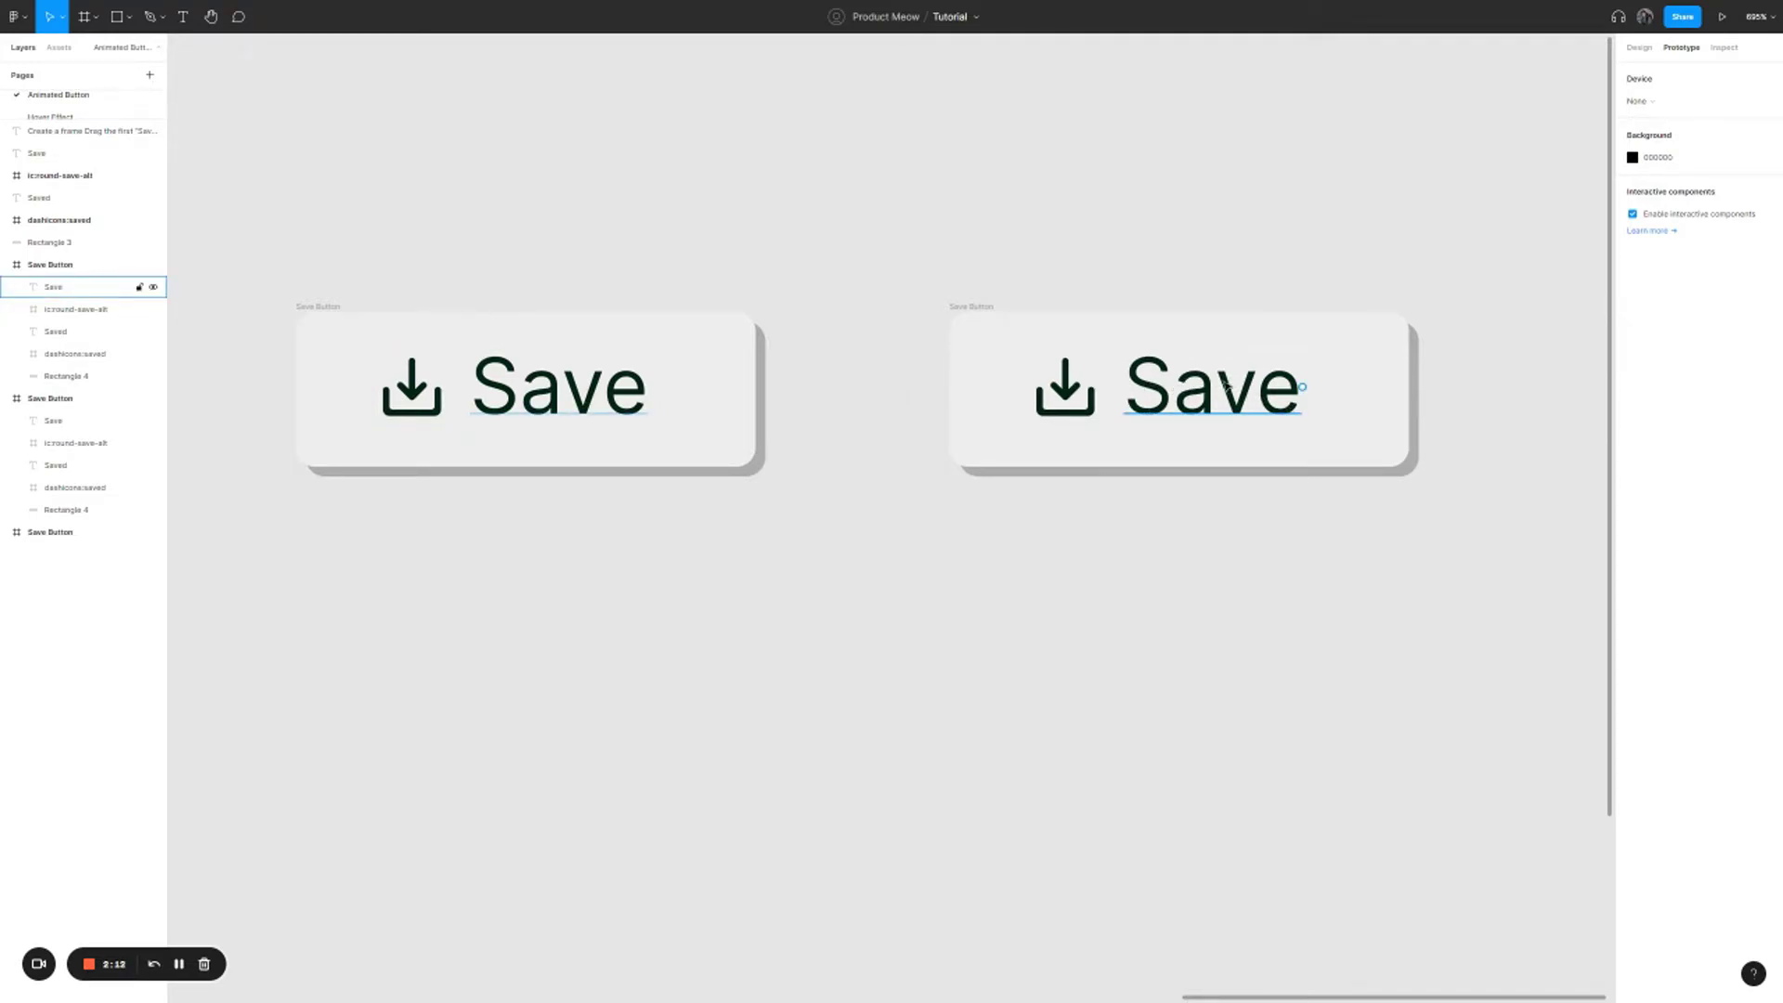
left_click(1210, 397)
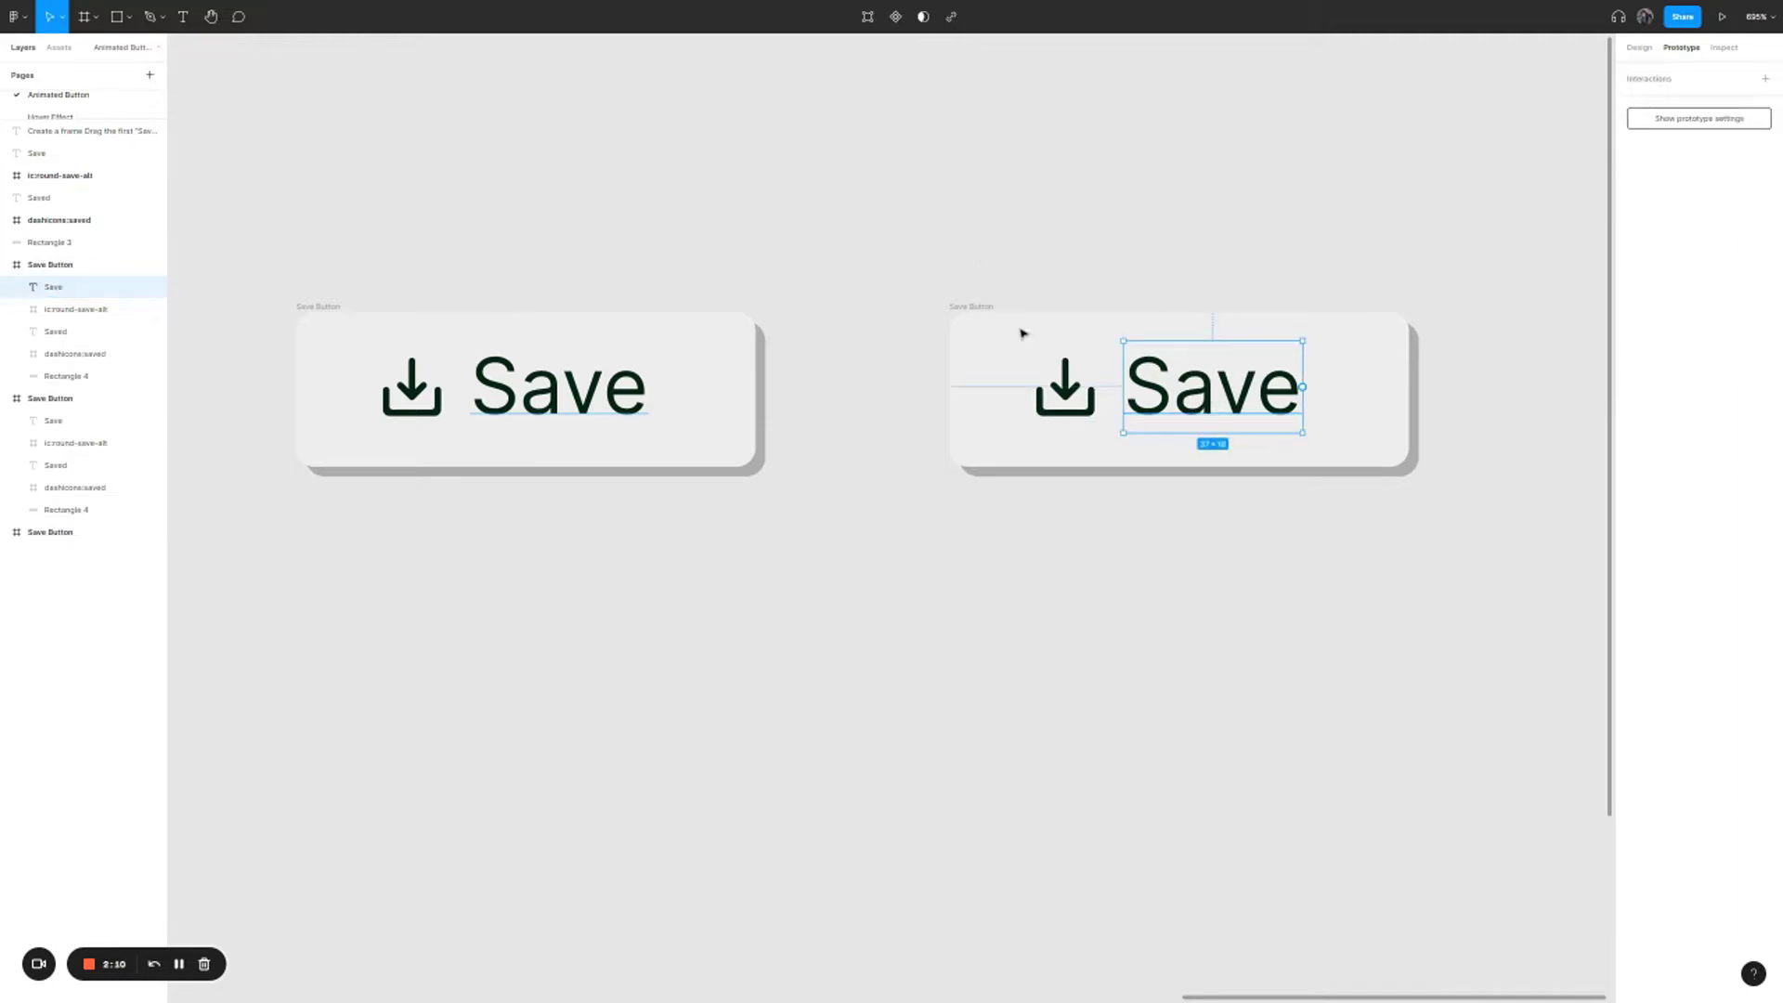
left_click(1127, 247)
scroll(932, 254, "right", 5)
left_click(763, 383)
left_click_drag(725, 400, 1098, 409)
- Move the download icon in the copied Save Button frame to the frame's horizontal centre
left_click(636, 408)
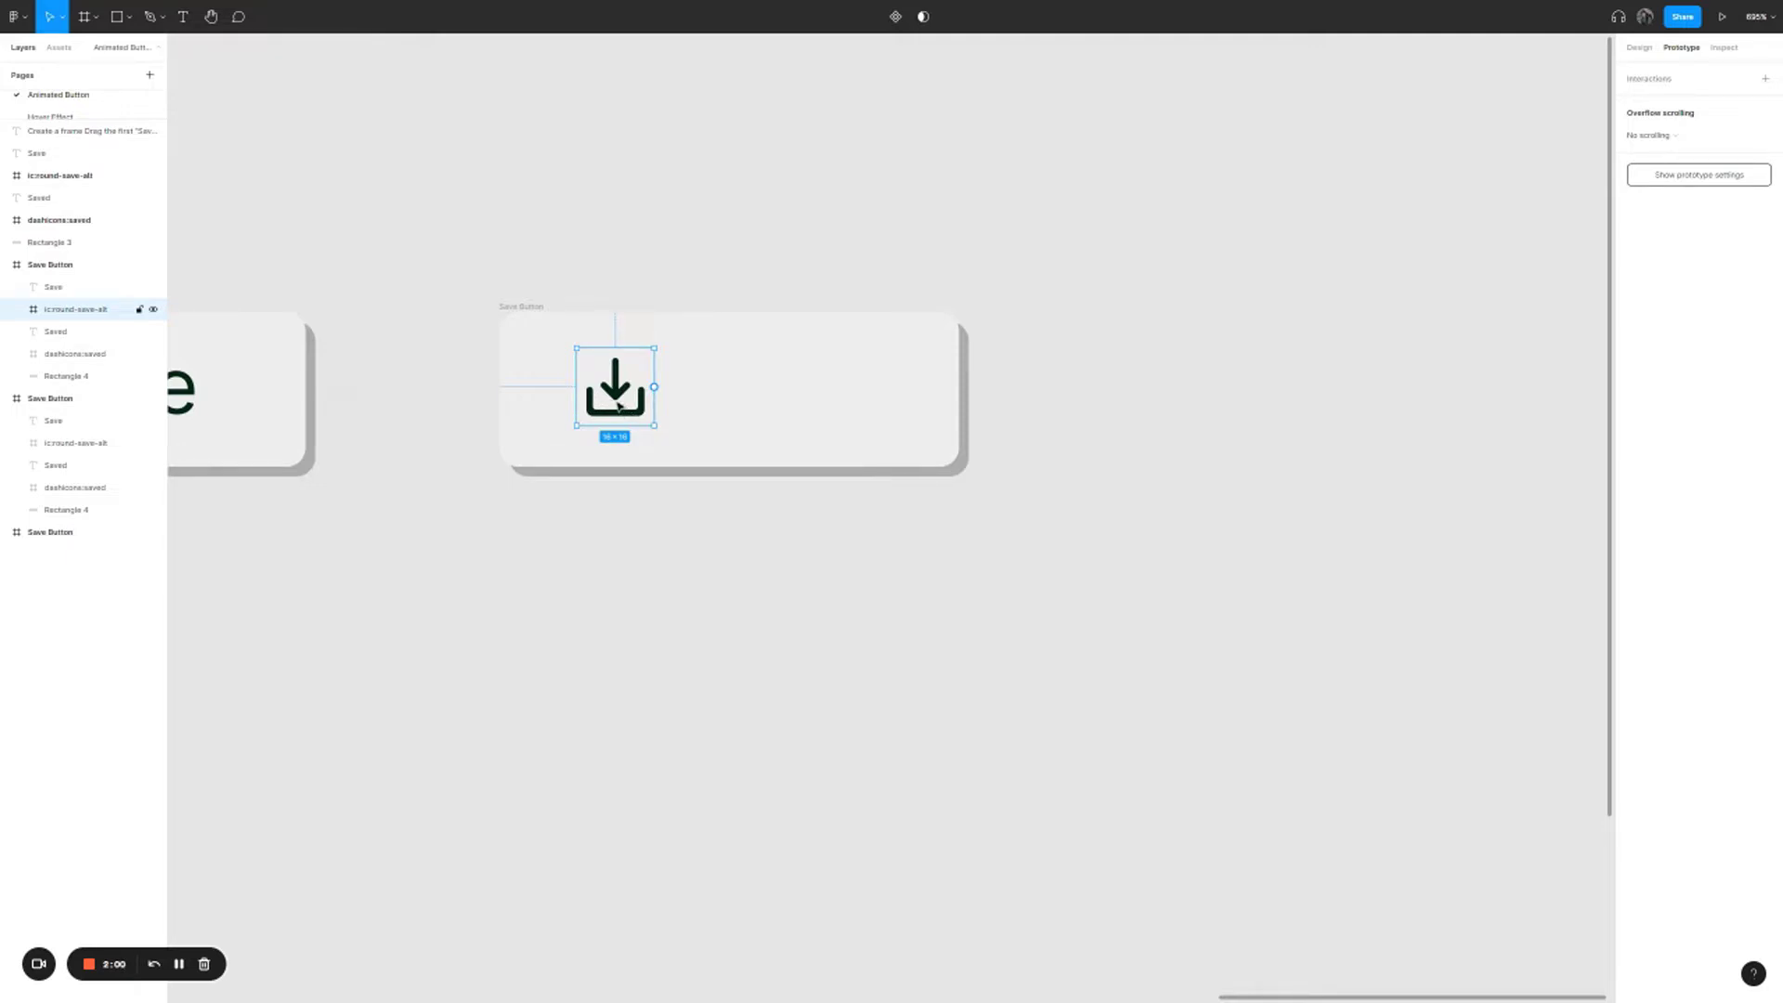
left_click_drag(620, 403, 730, 401)
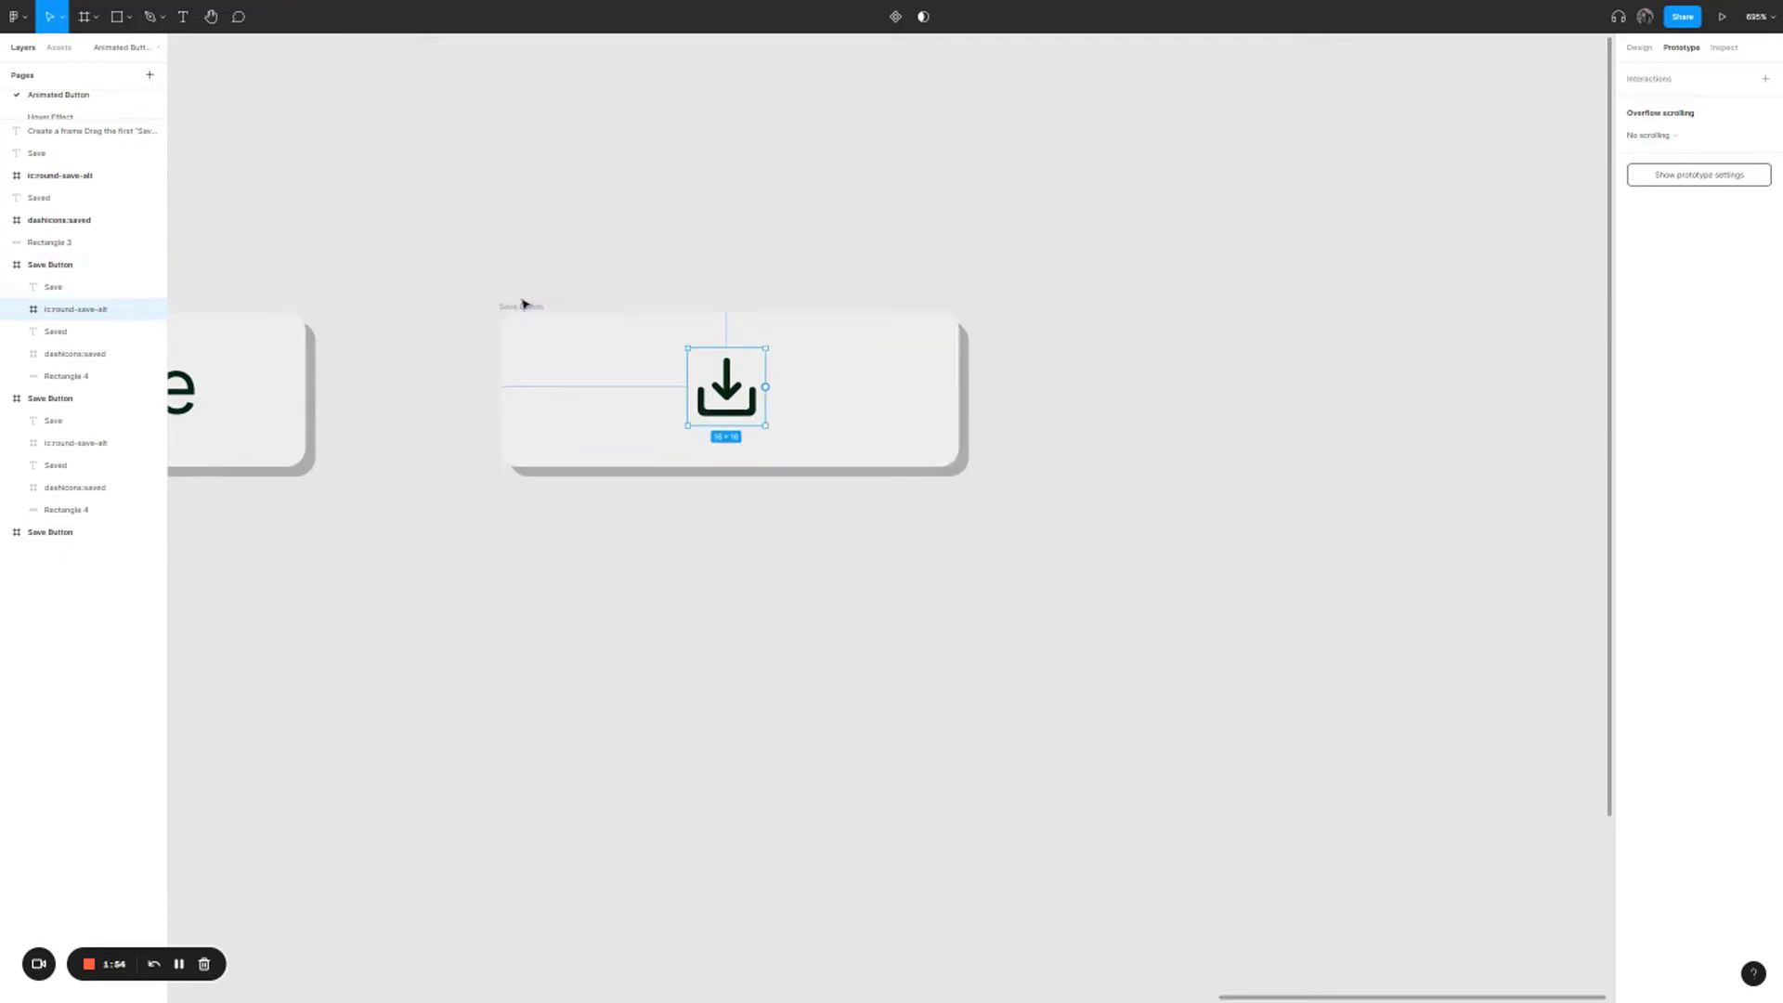
left_click(580, 271)
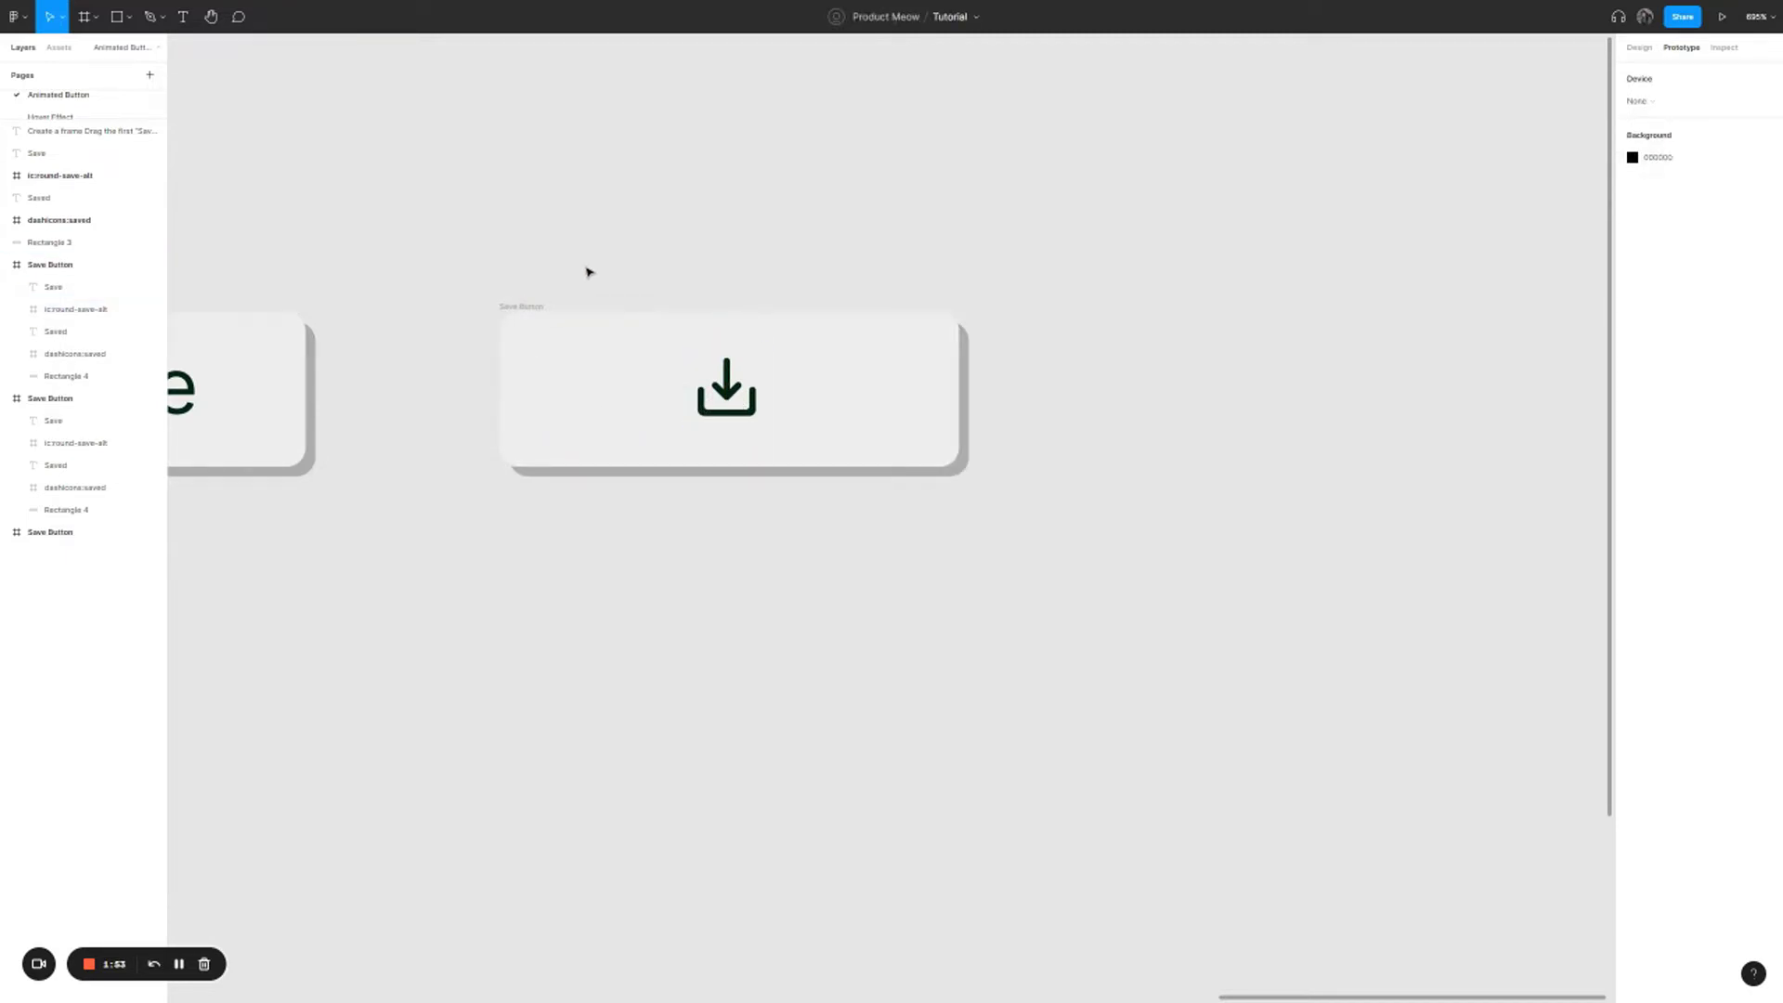
- Shift the copied frame's green rectangle right so that a strip about 7 px wide fills the frame's left end
left_click(526, 307)
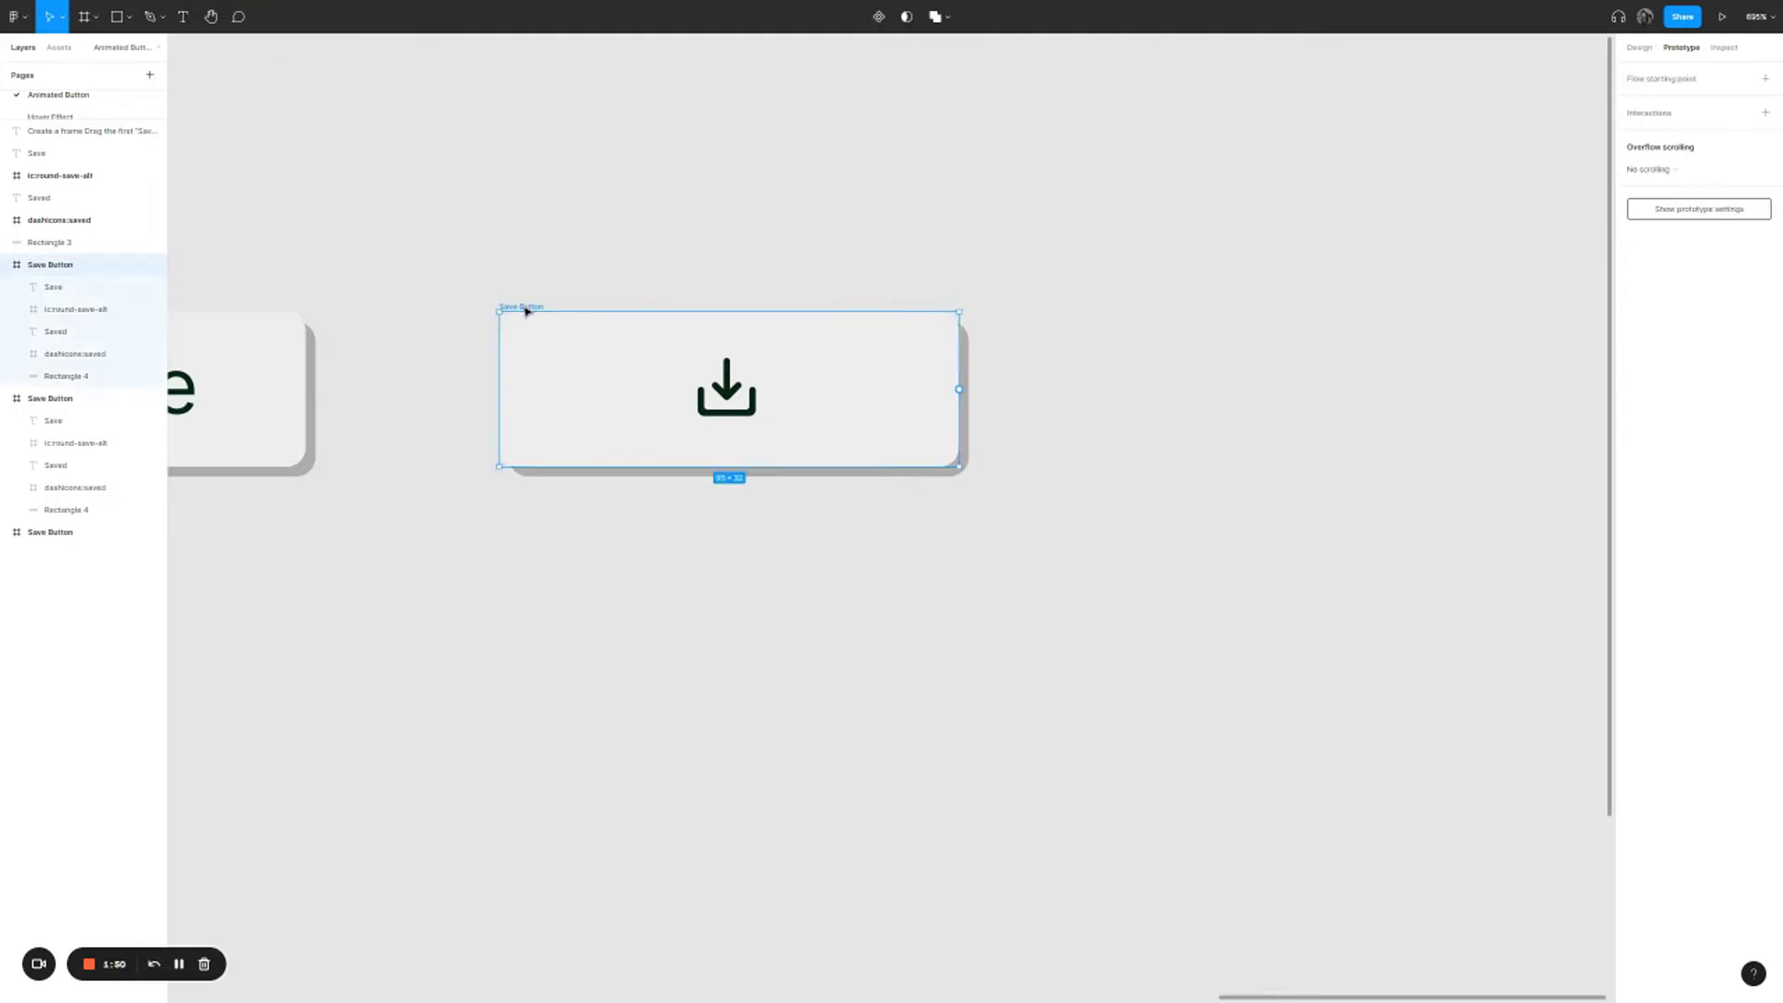
left_click(75, 377)
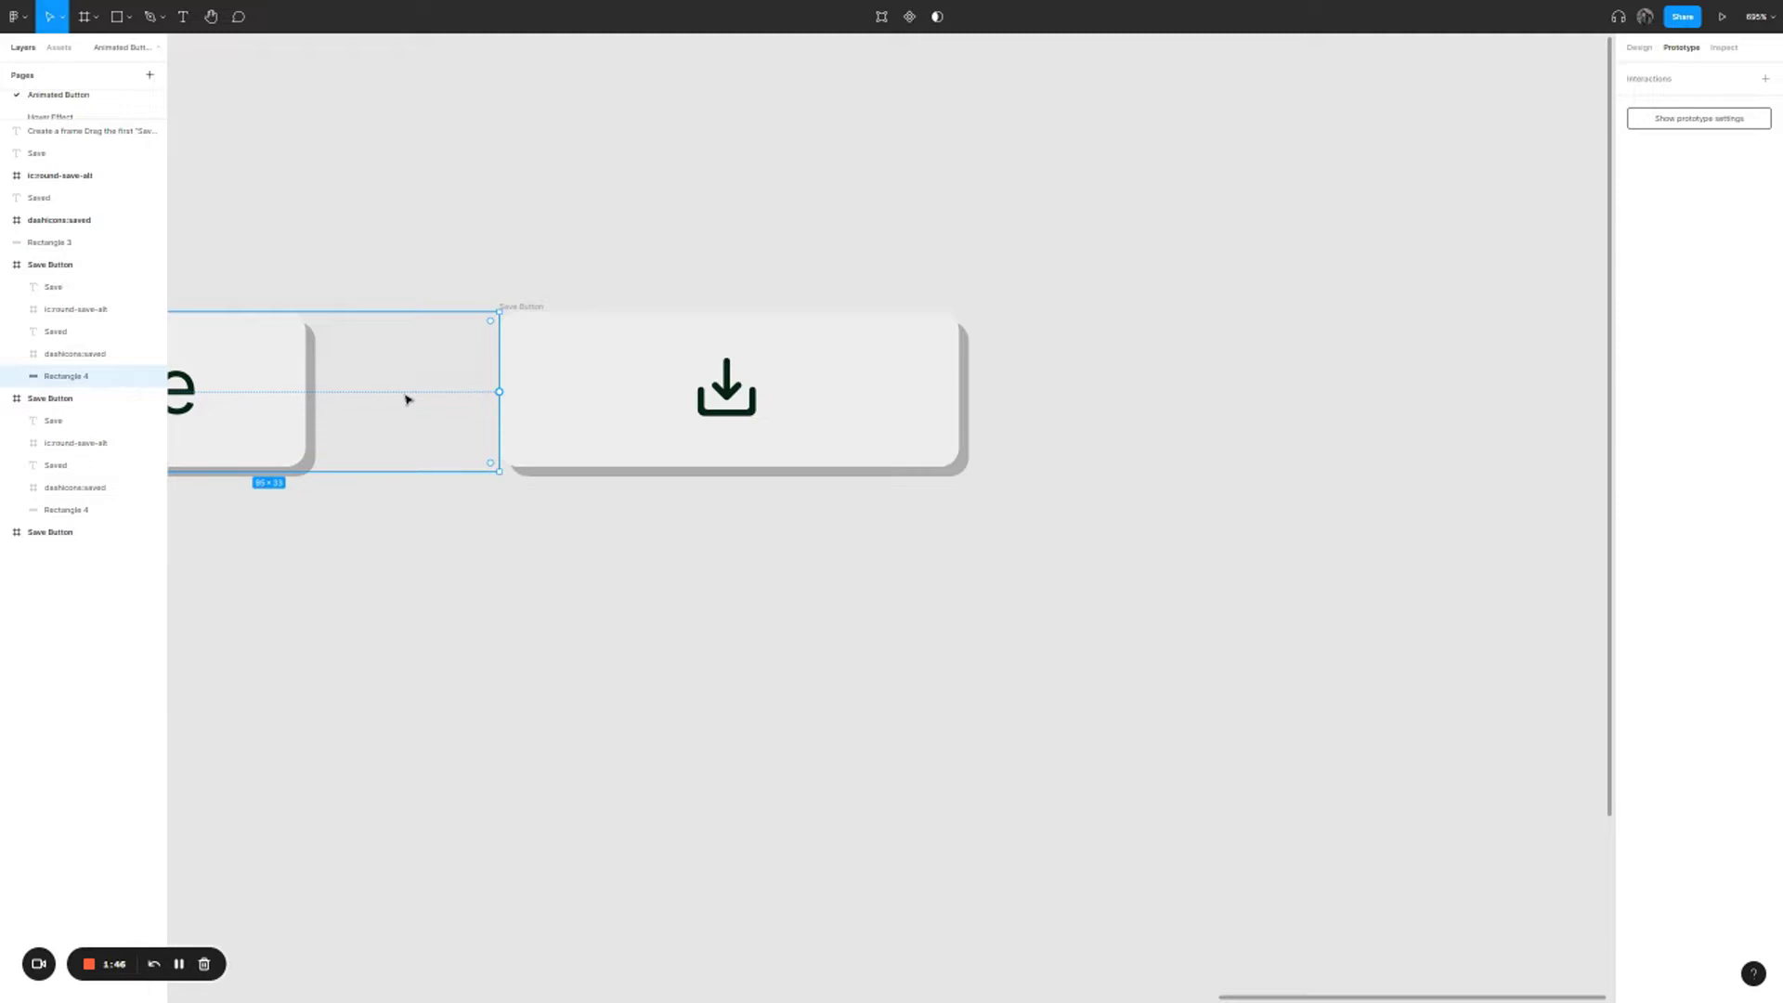
left_click(403, 399)
left_click(528, 307)
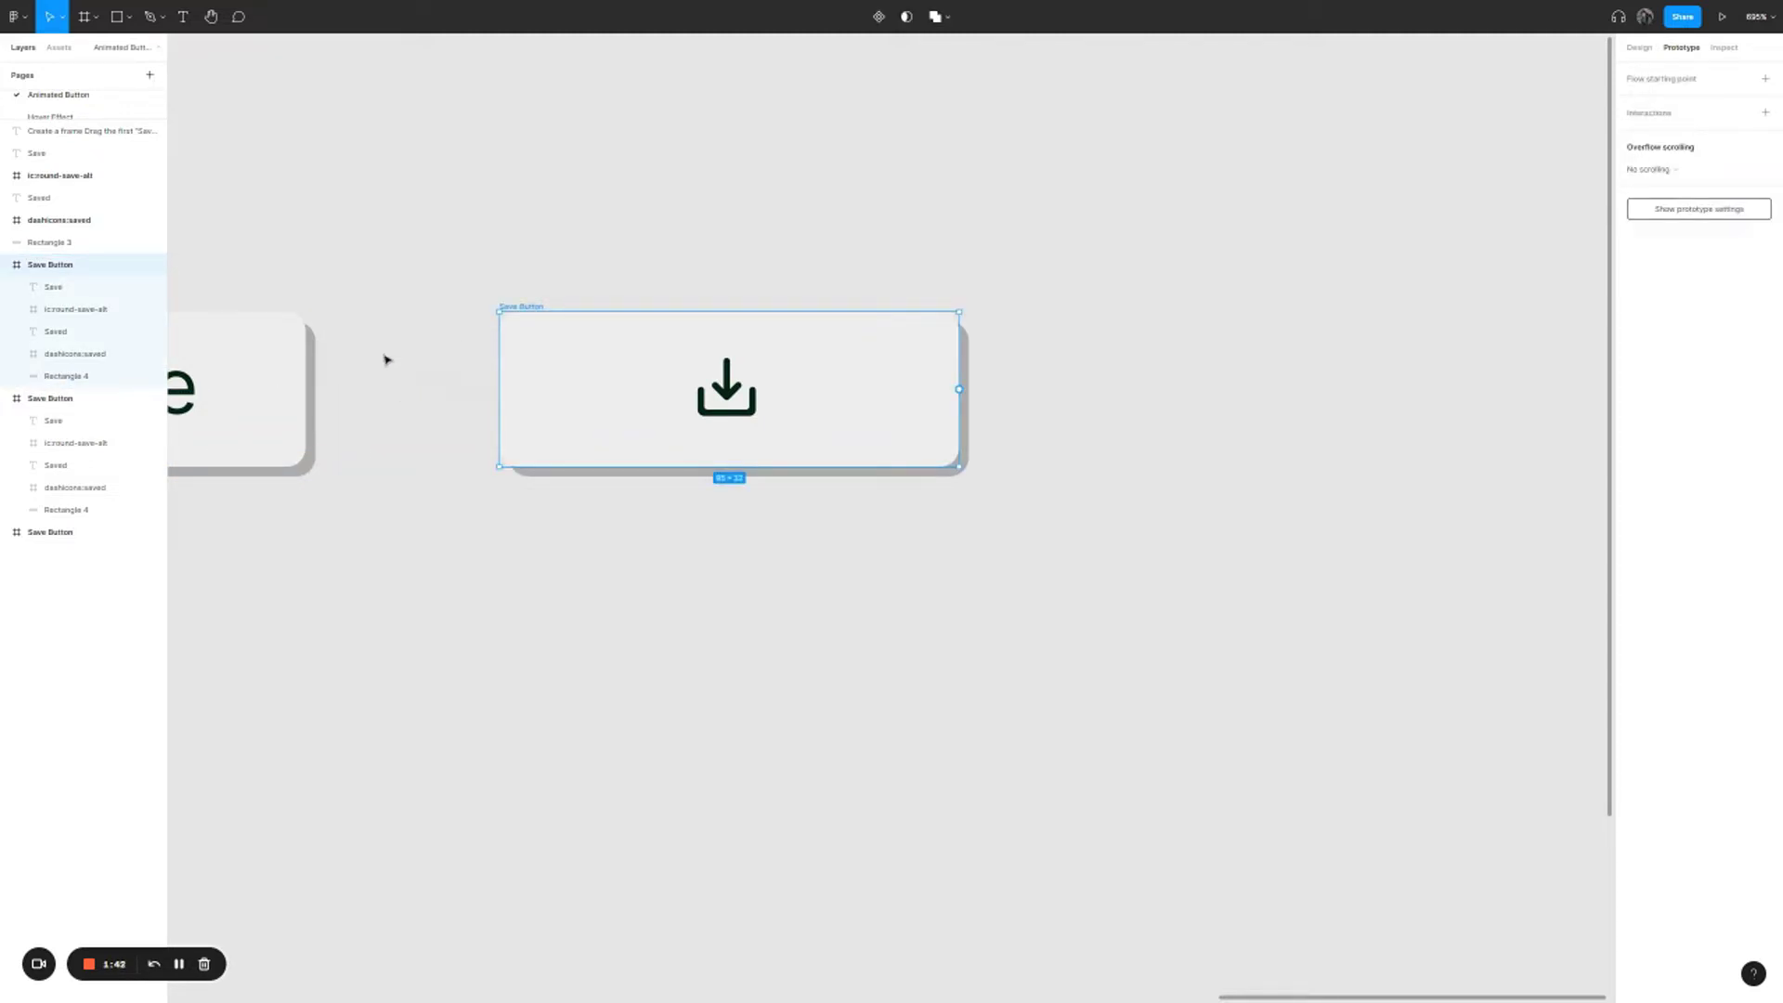
left_click(93, 379)
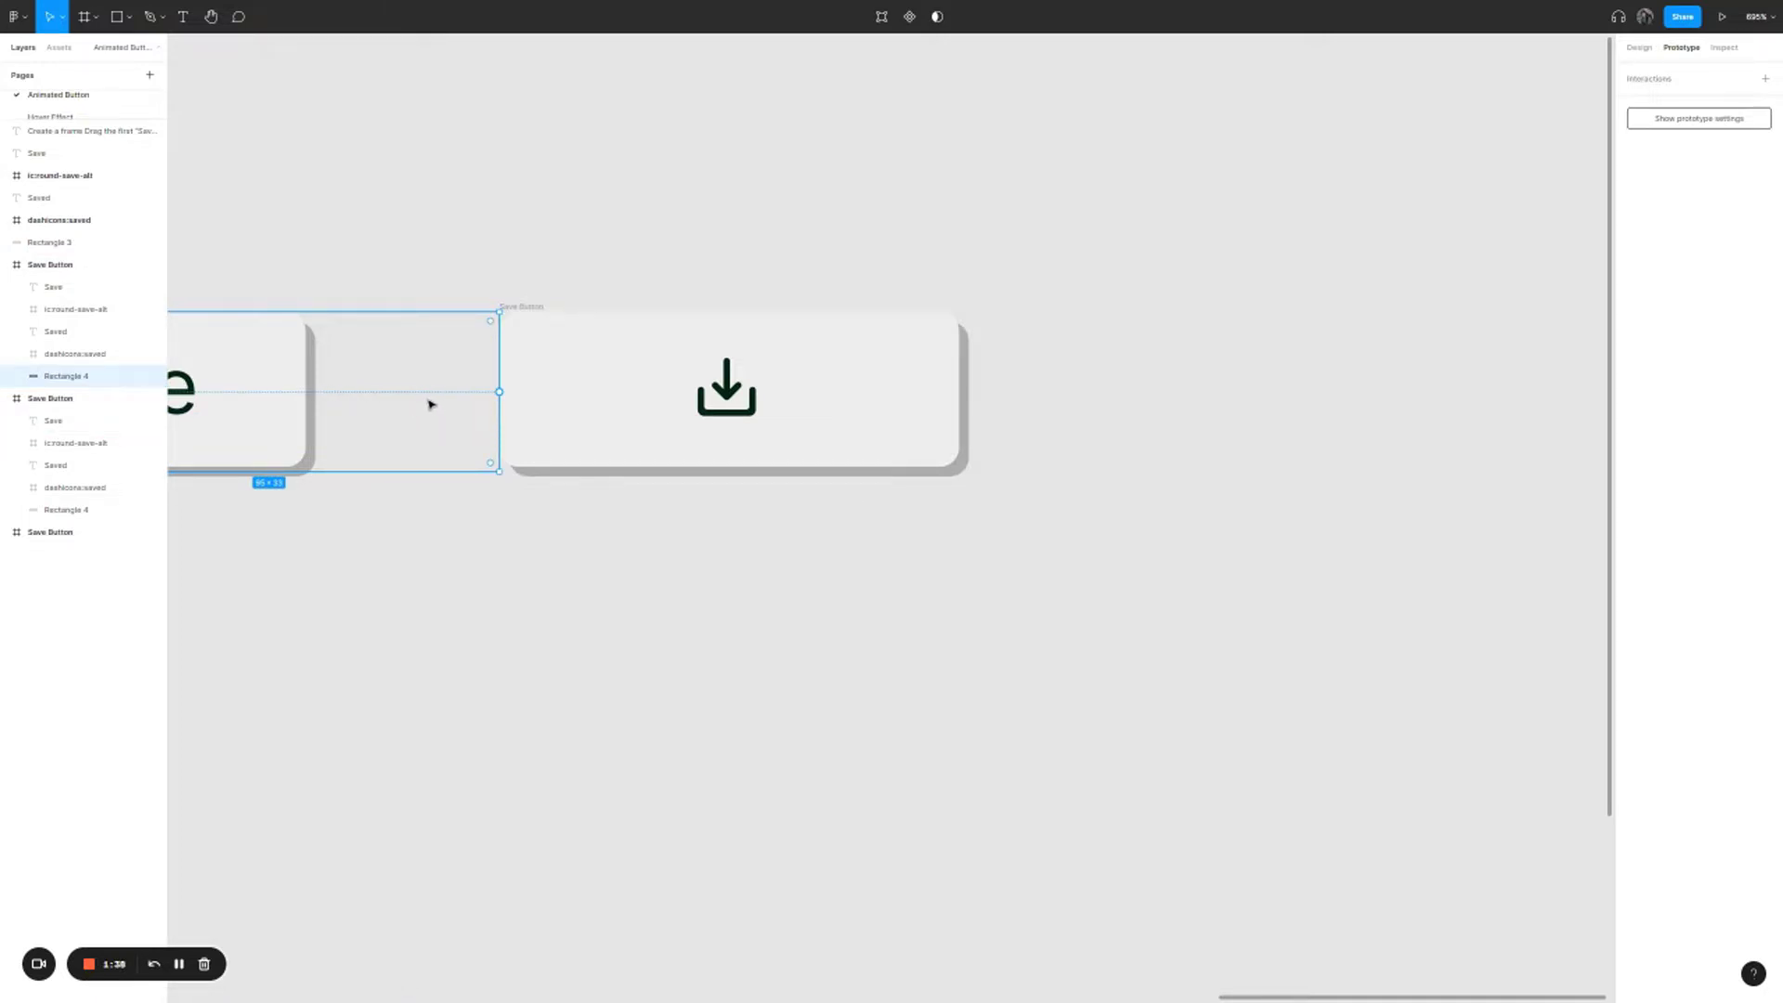
key("ctrl+z")
key("ctrl+Right")
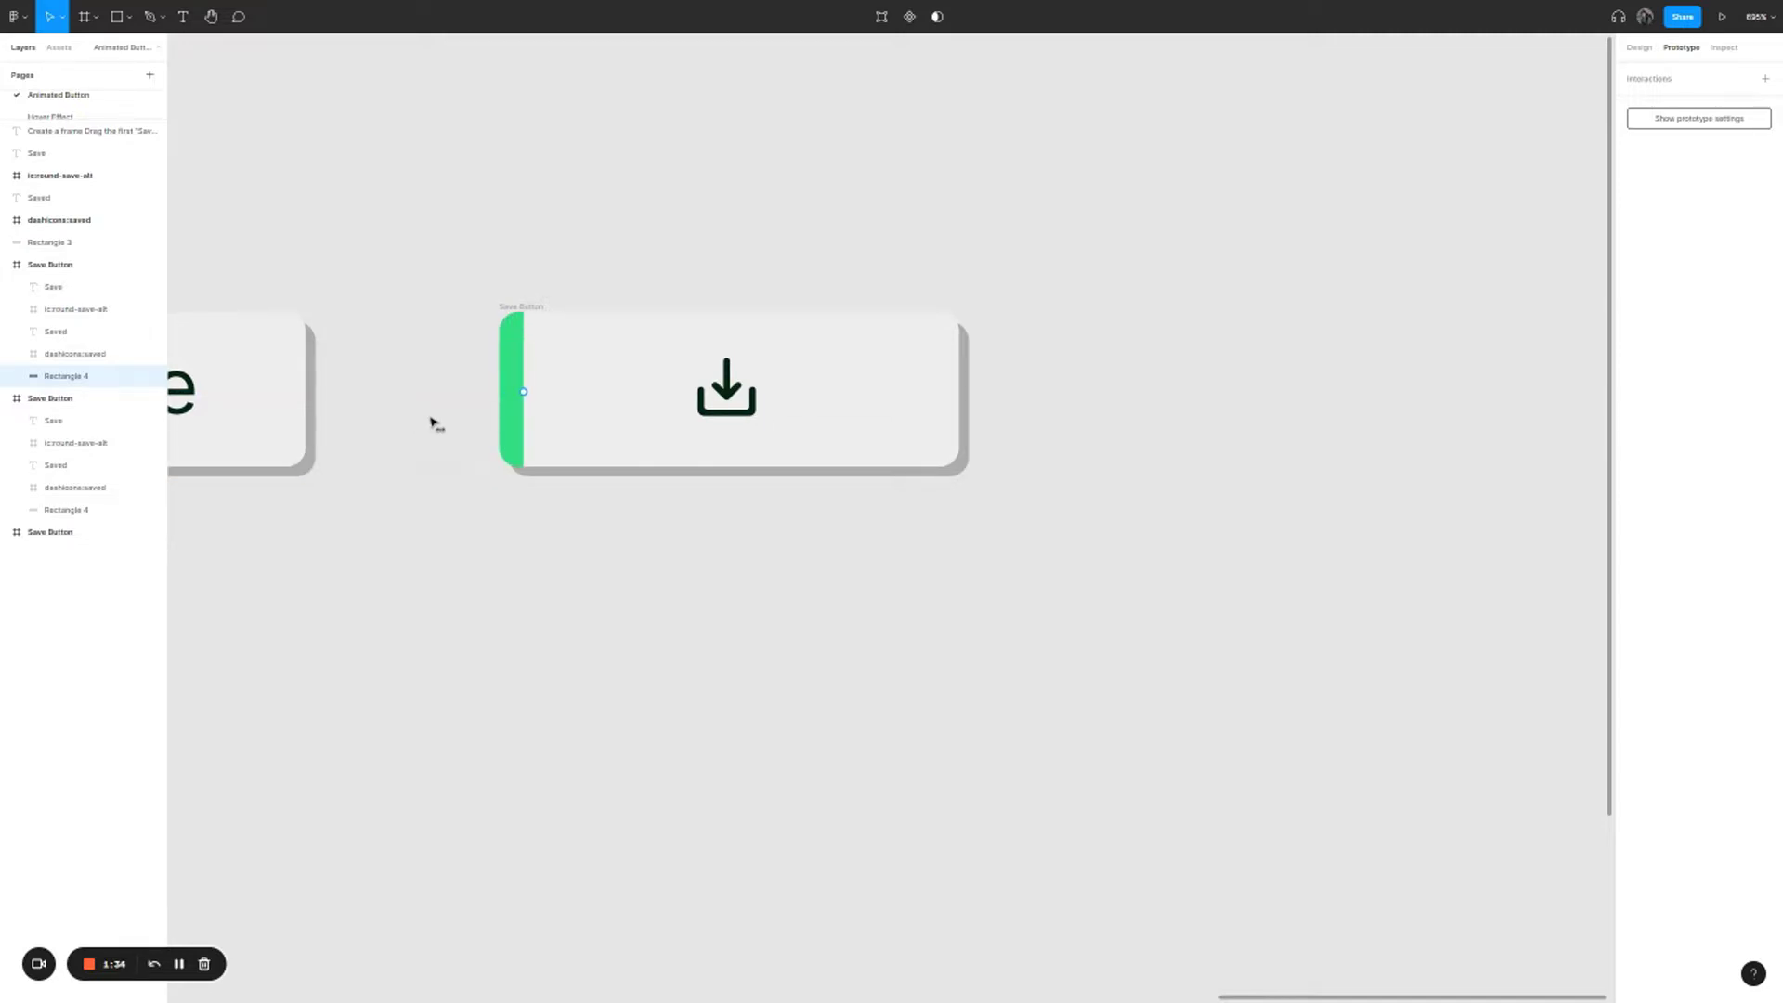
key("ctrl+shift+z")
key("ctrl+z")
key("ctrl+Right")
key("ctrl+z")
key("ctrl+shift+z")
key("ctrl+shift+z")
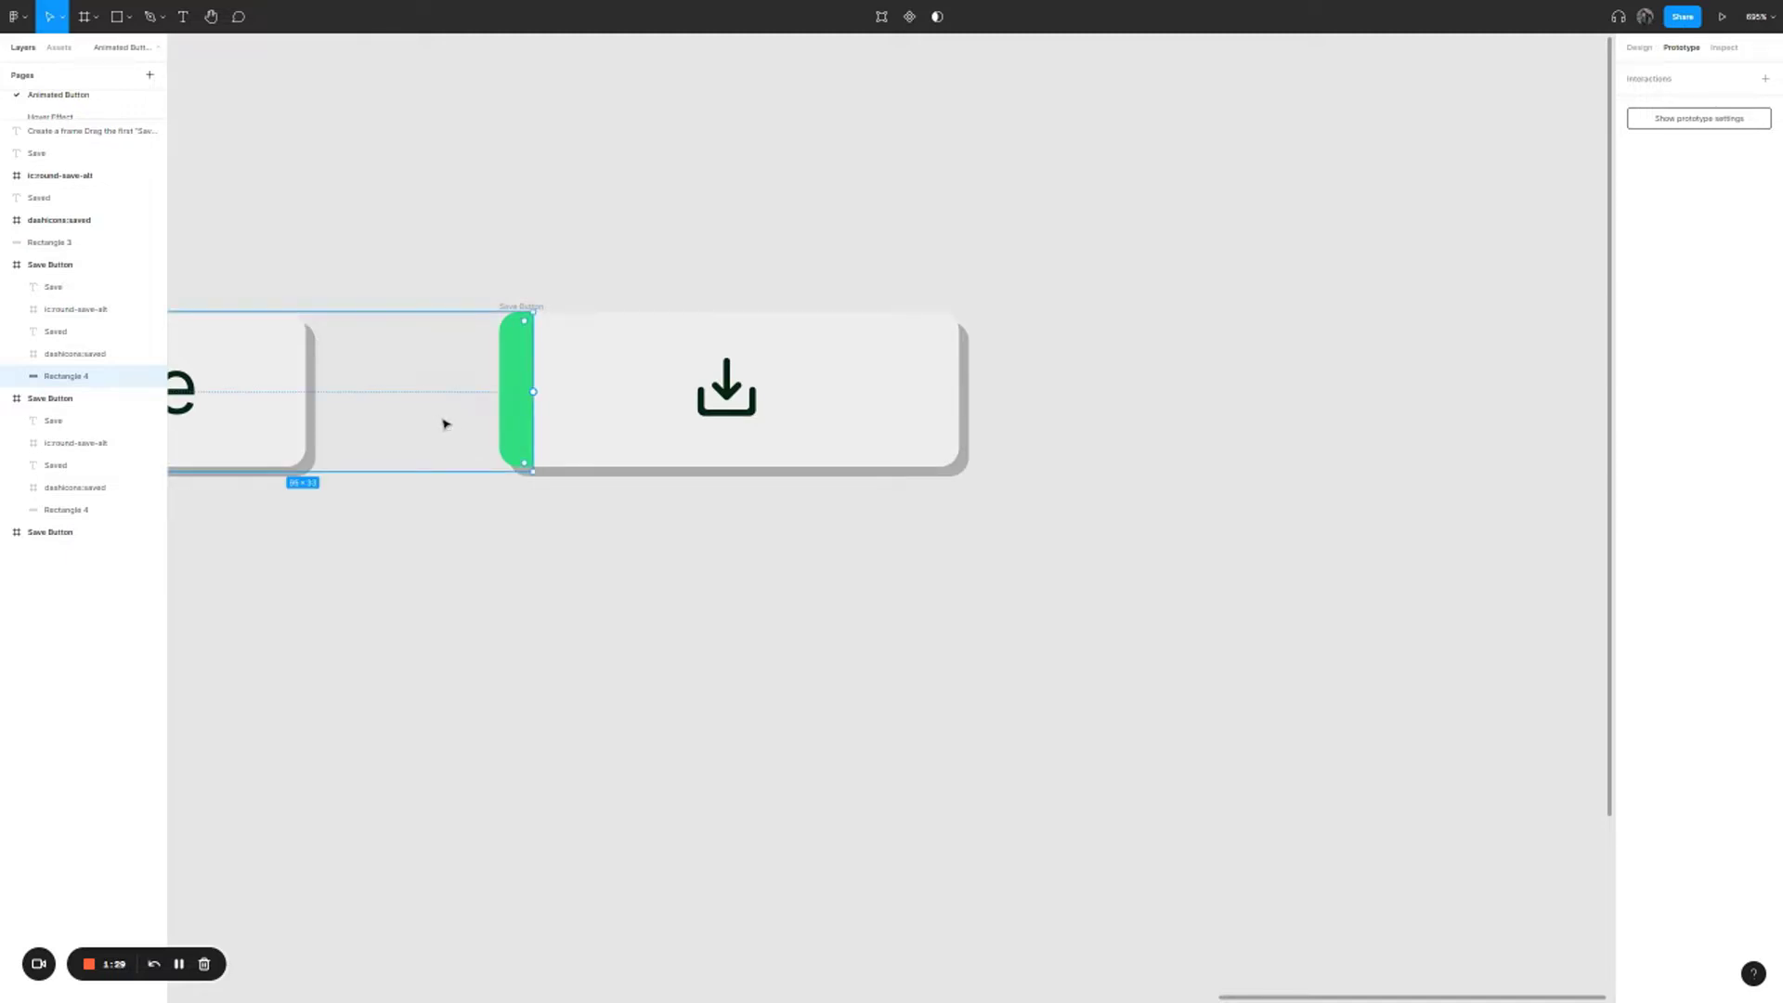
left_click(680, 261)
- Connect the first Save Button frame to the second with an on-click Navigate to interaction
scroll(704, 263, "left", 8)
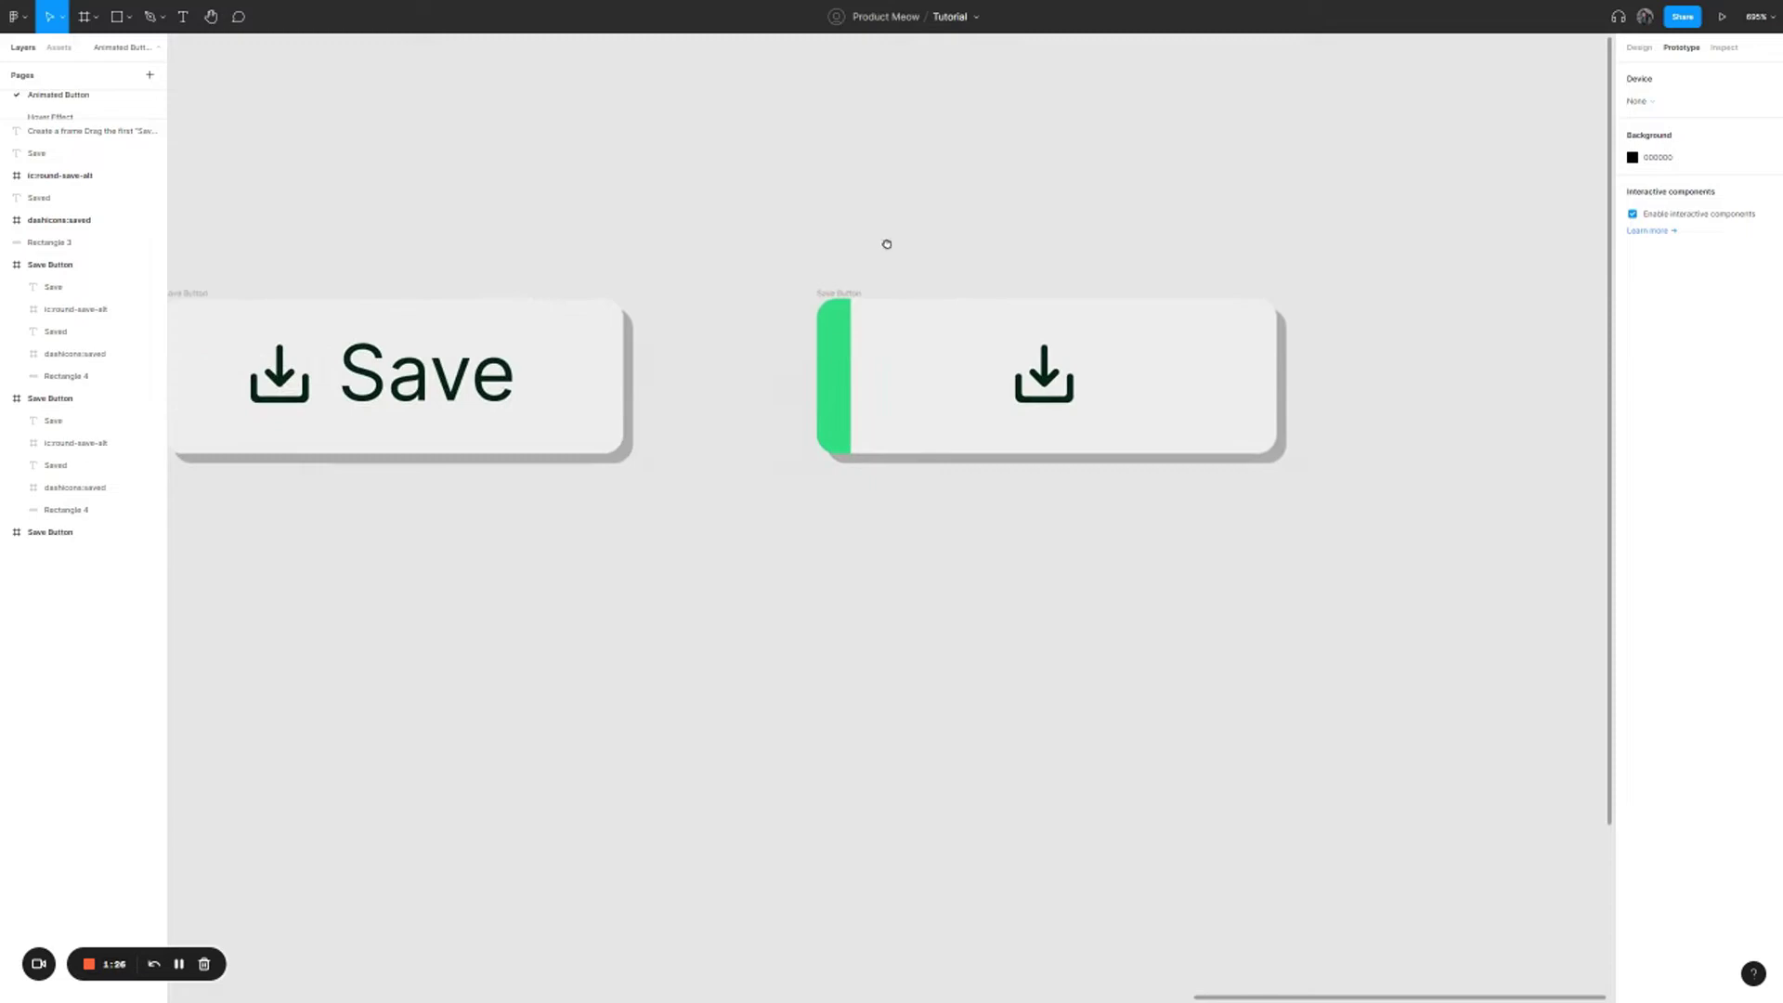
left_click_drag(948, 226, 960, 254)
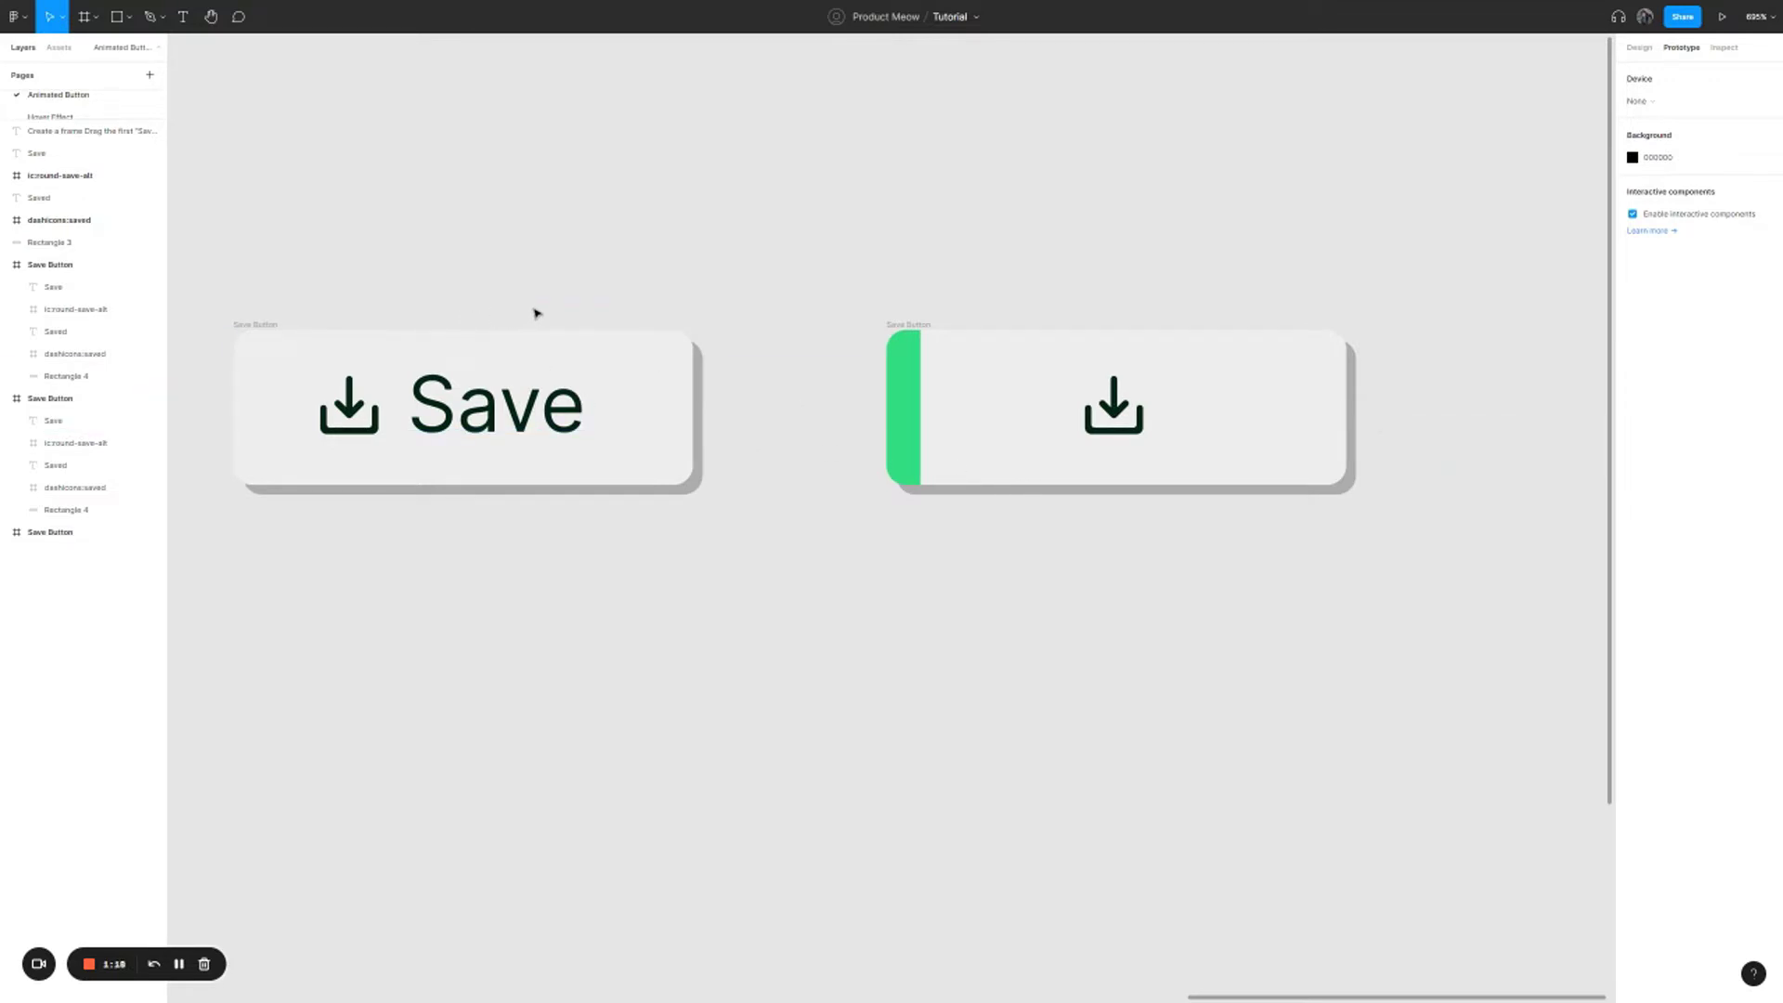
left_click(240, 321)
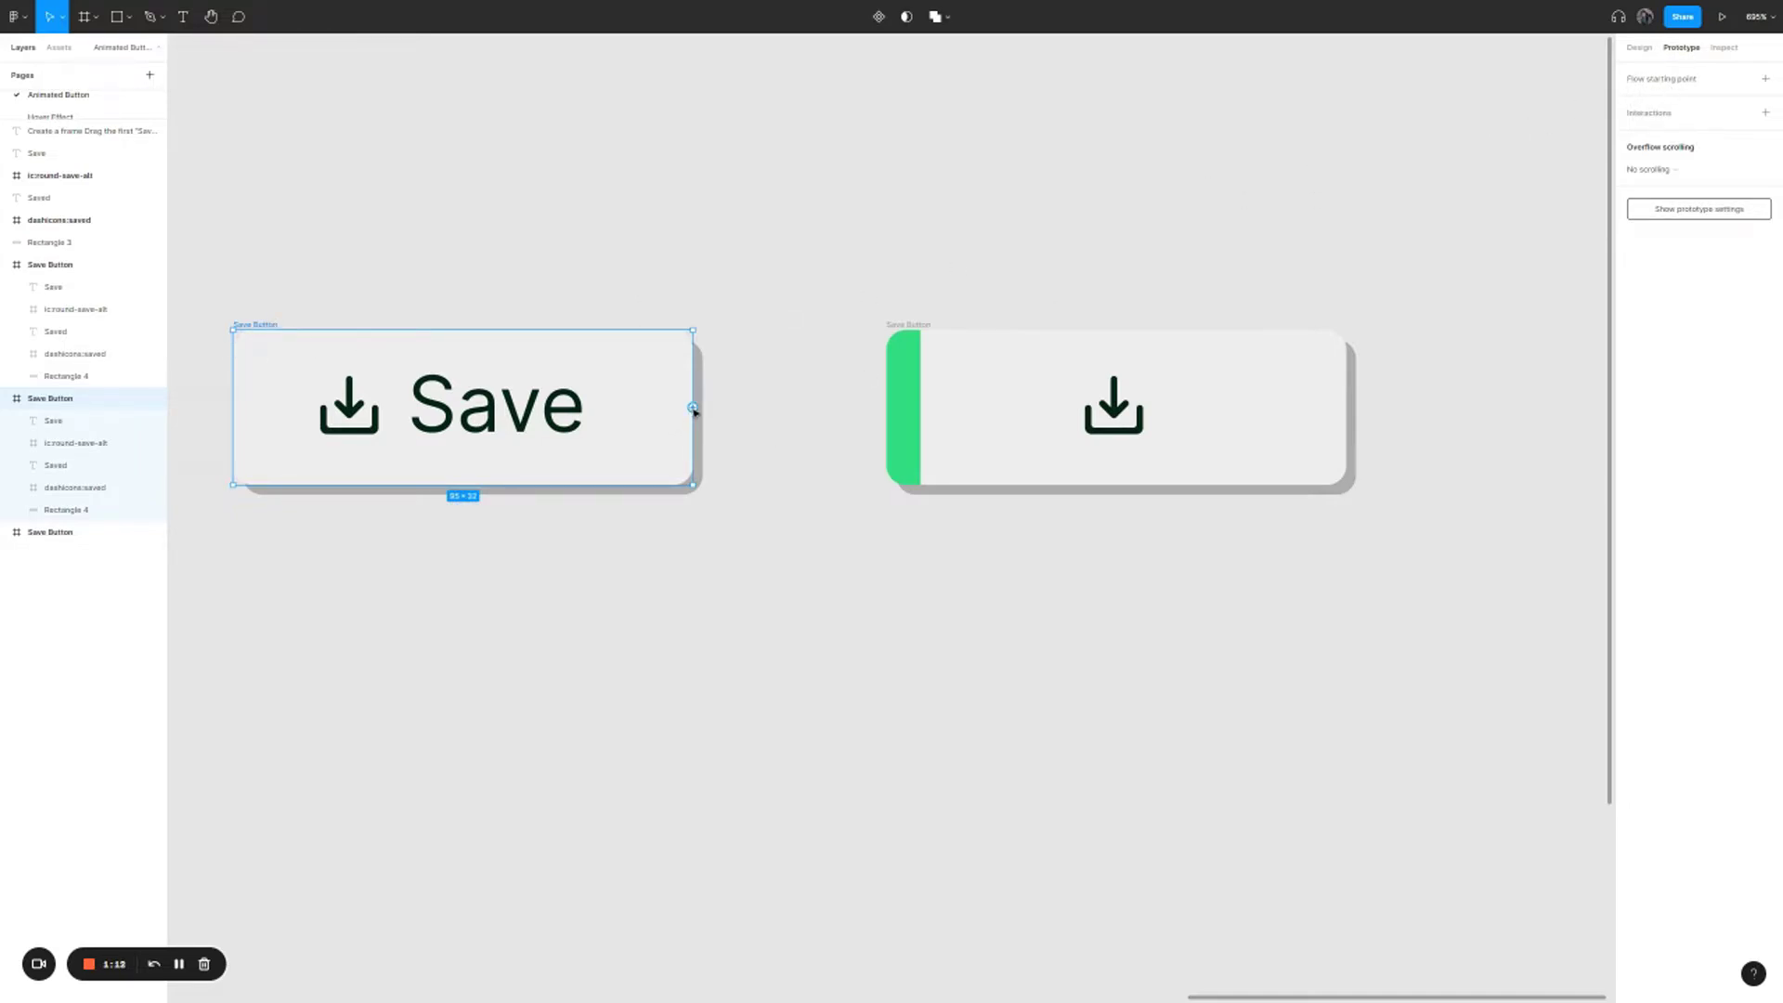
left_click(1654, 88)
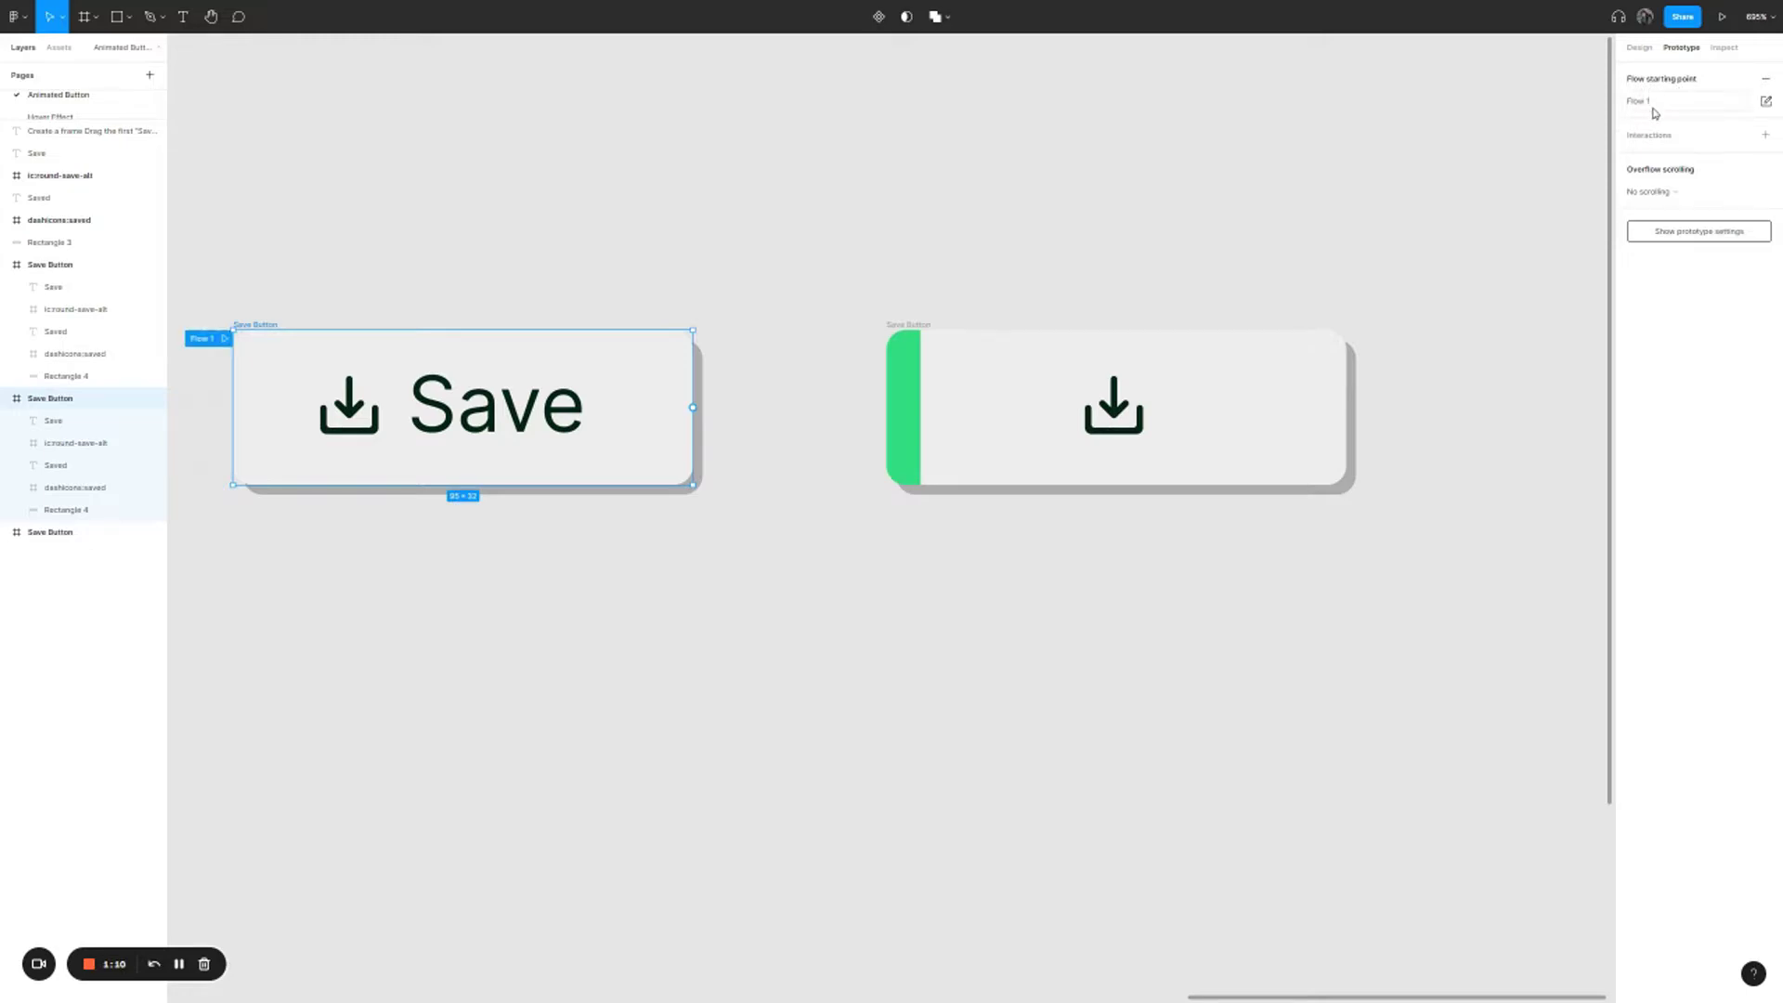
left_click(1761, 84)
left_click(1765, 112)
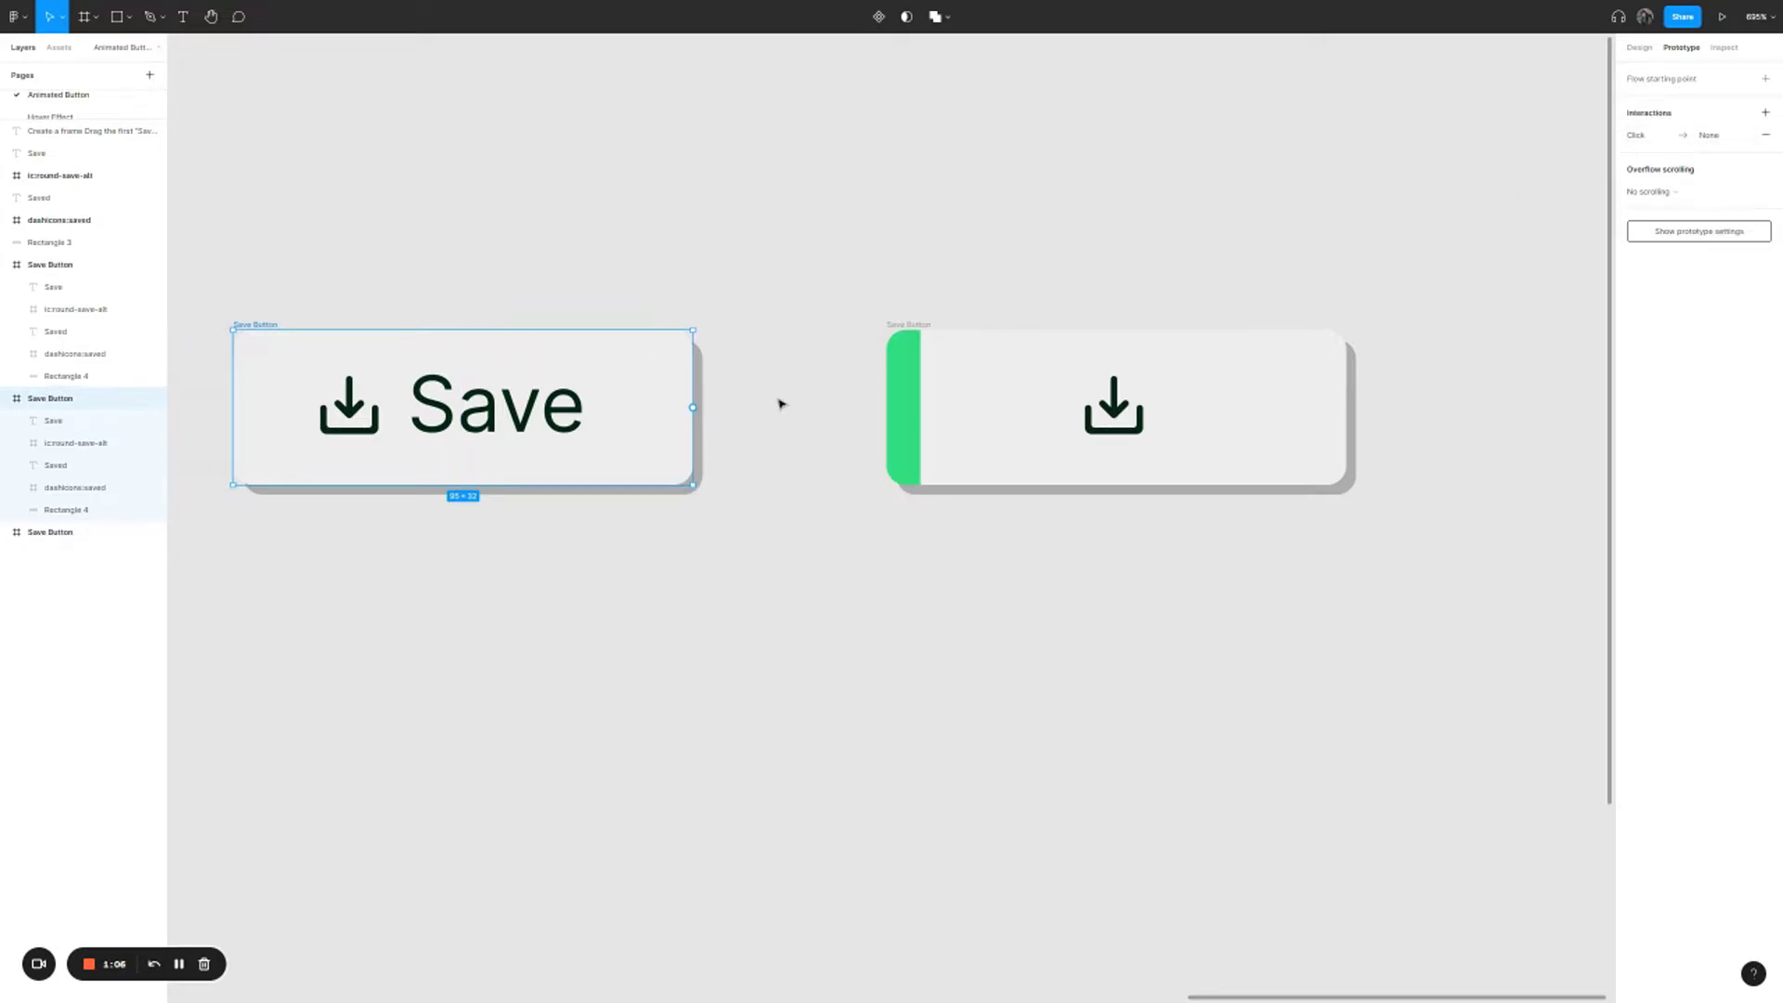
left_click_drag(693, 407, 893, 406)
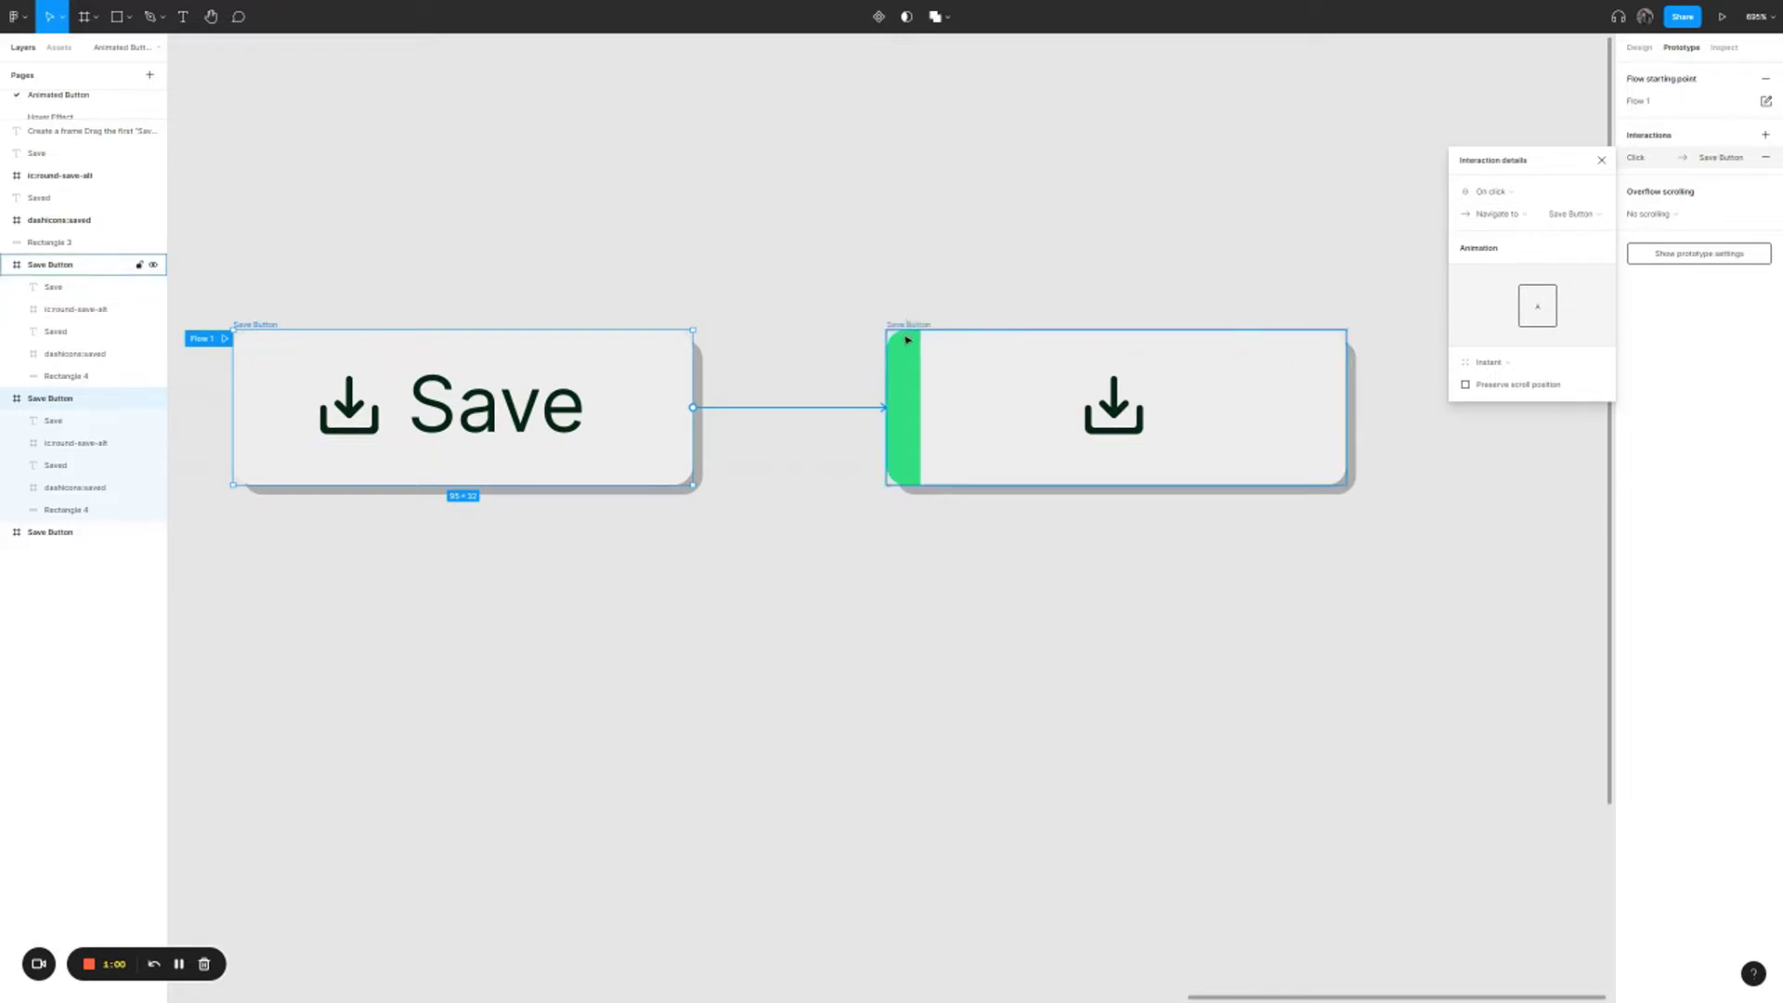
- Set the interaction's animation between the two Save Button frames to Smart animate
left_click(1505, 365)
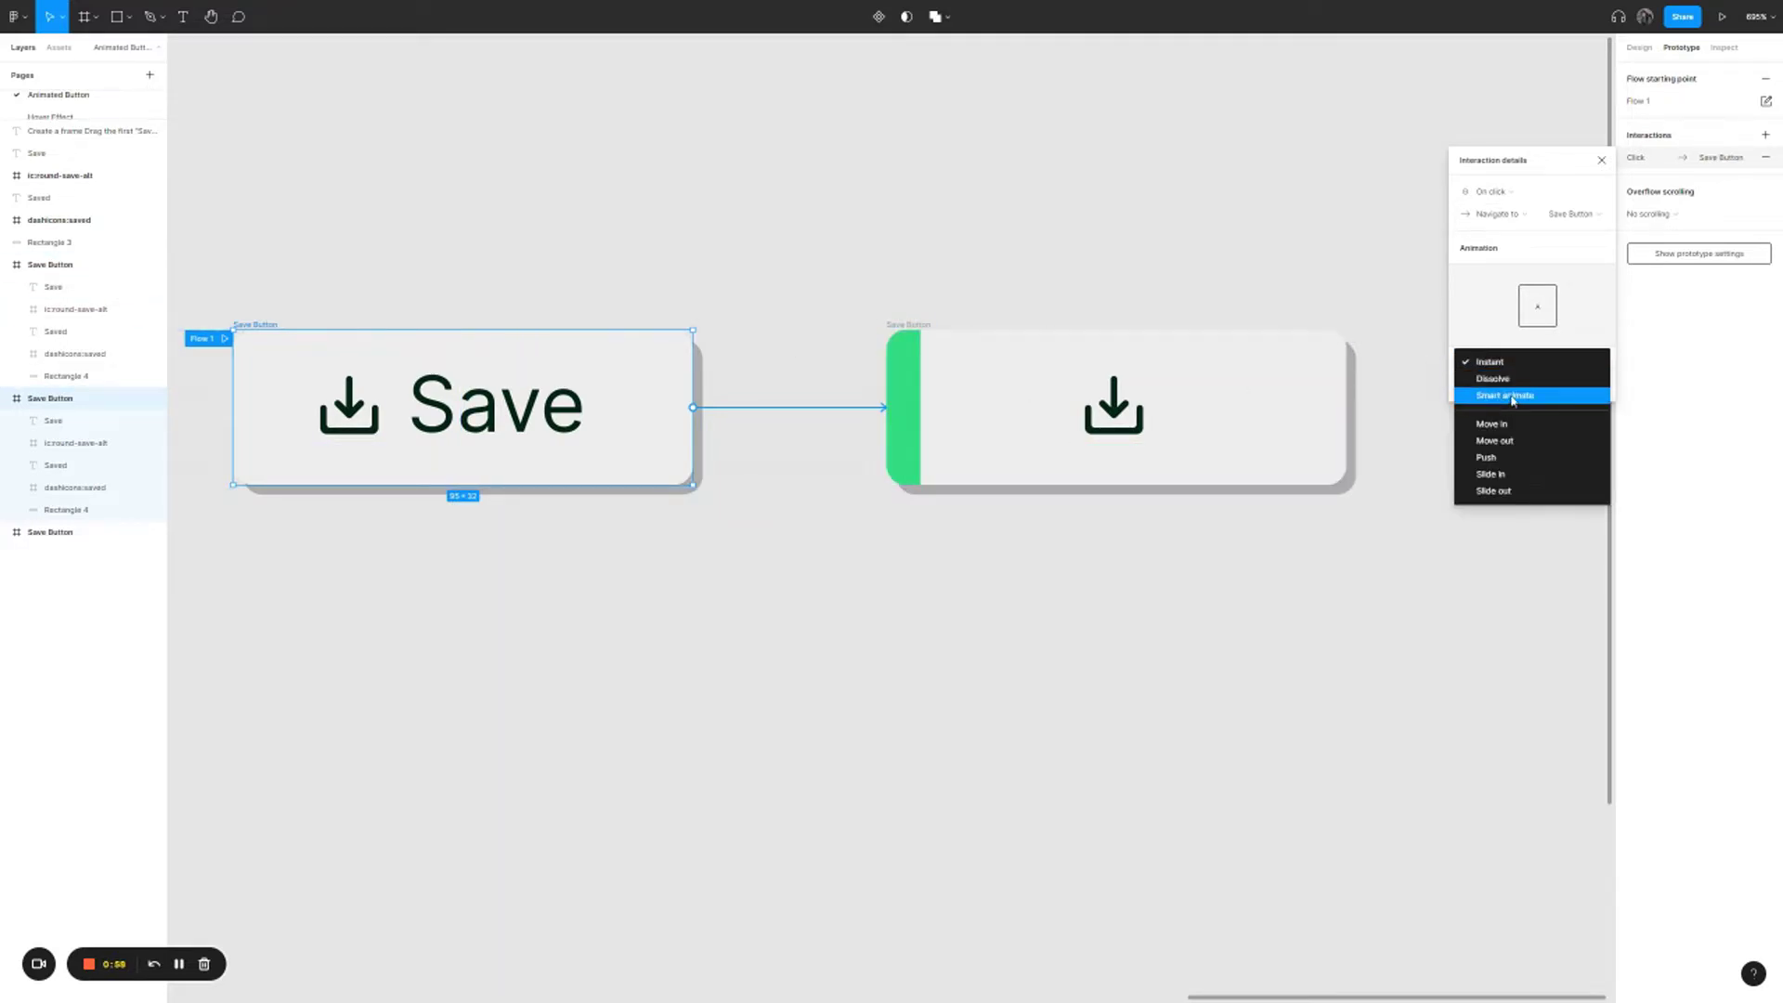
left_click(1512, 398)
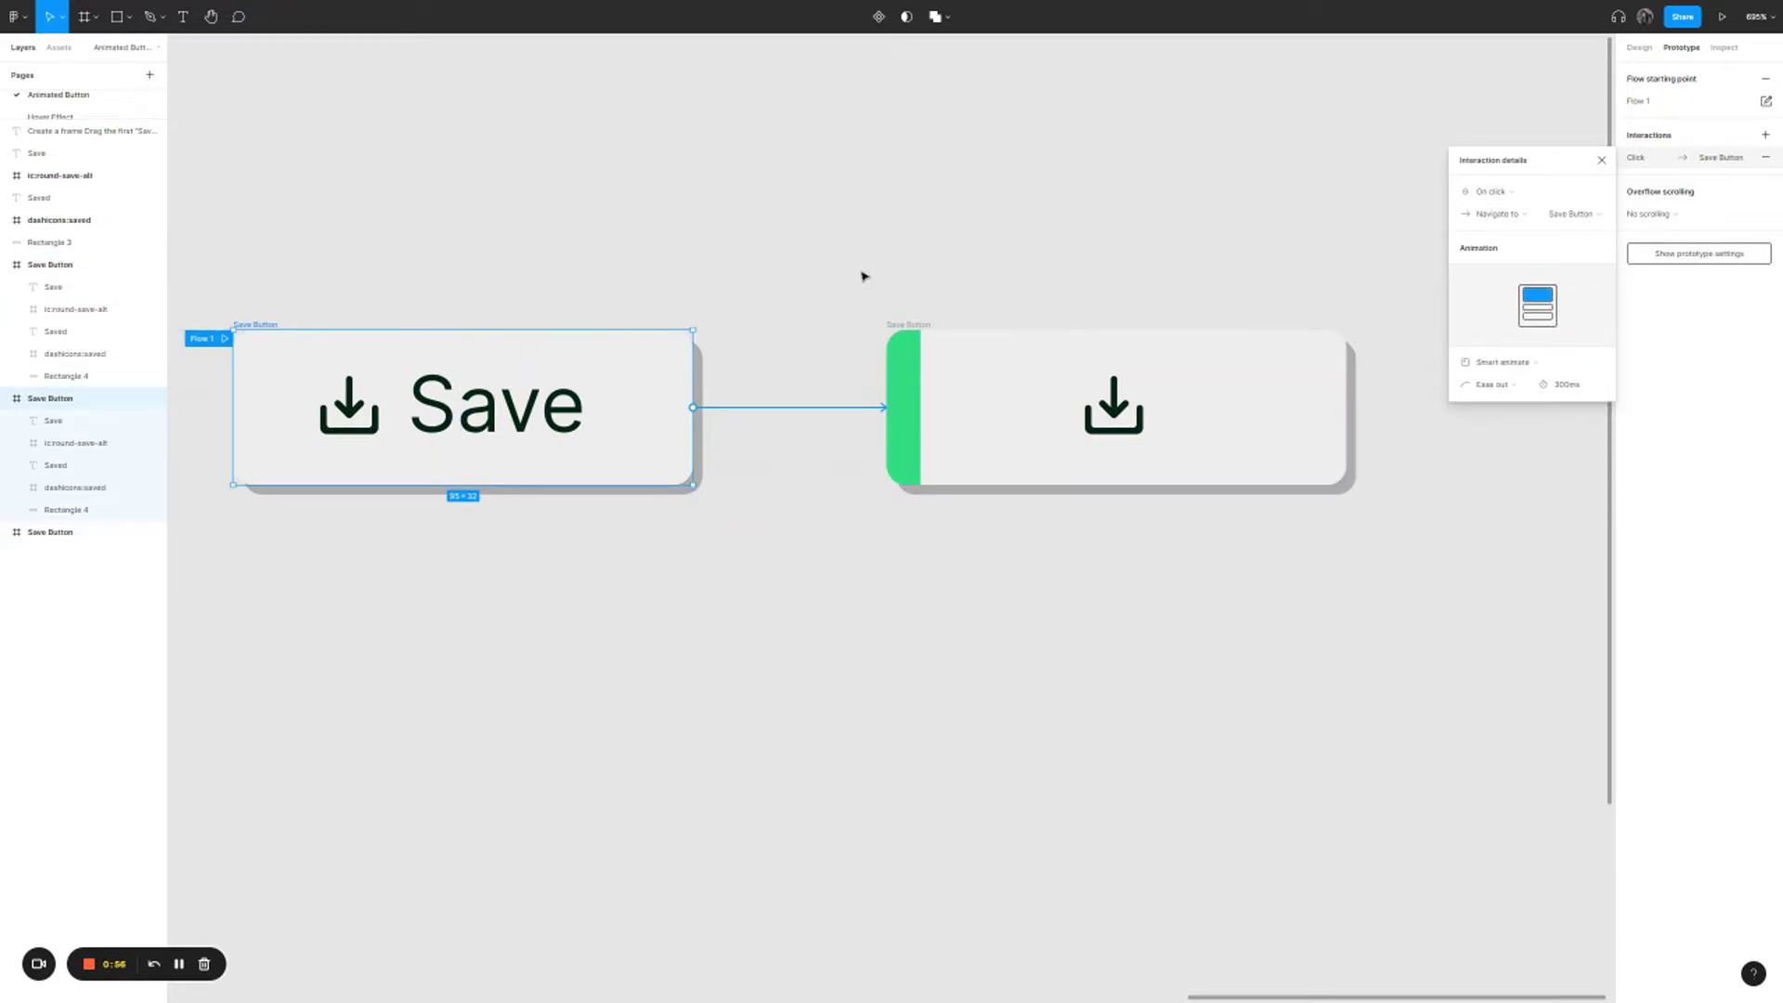
left_click(417, 274)
- Rename the flow starting point of the first Save Button frame as "First Button"
scroll(426, 270, "left", 2)
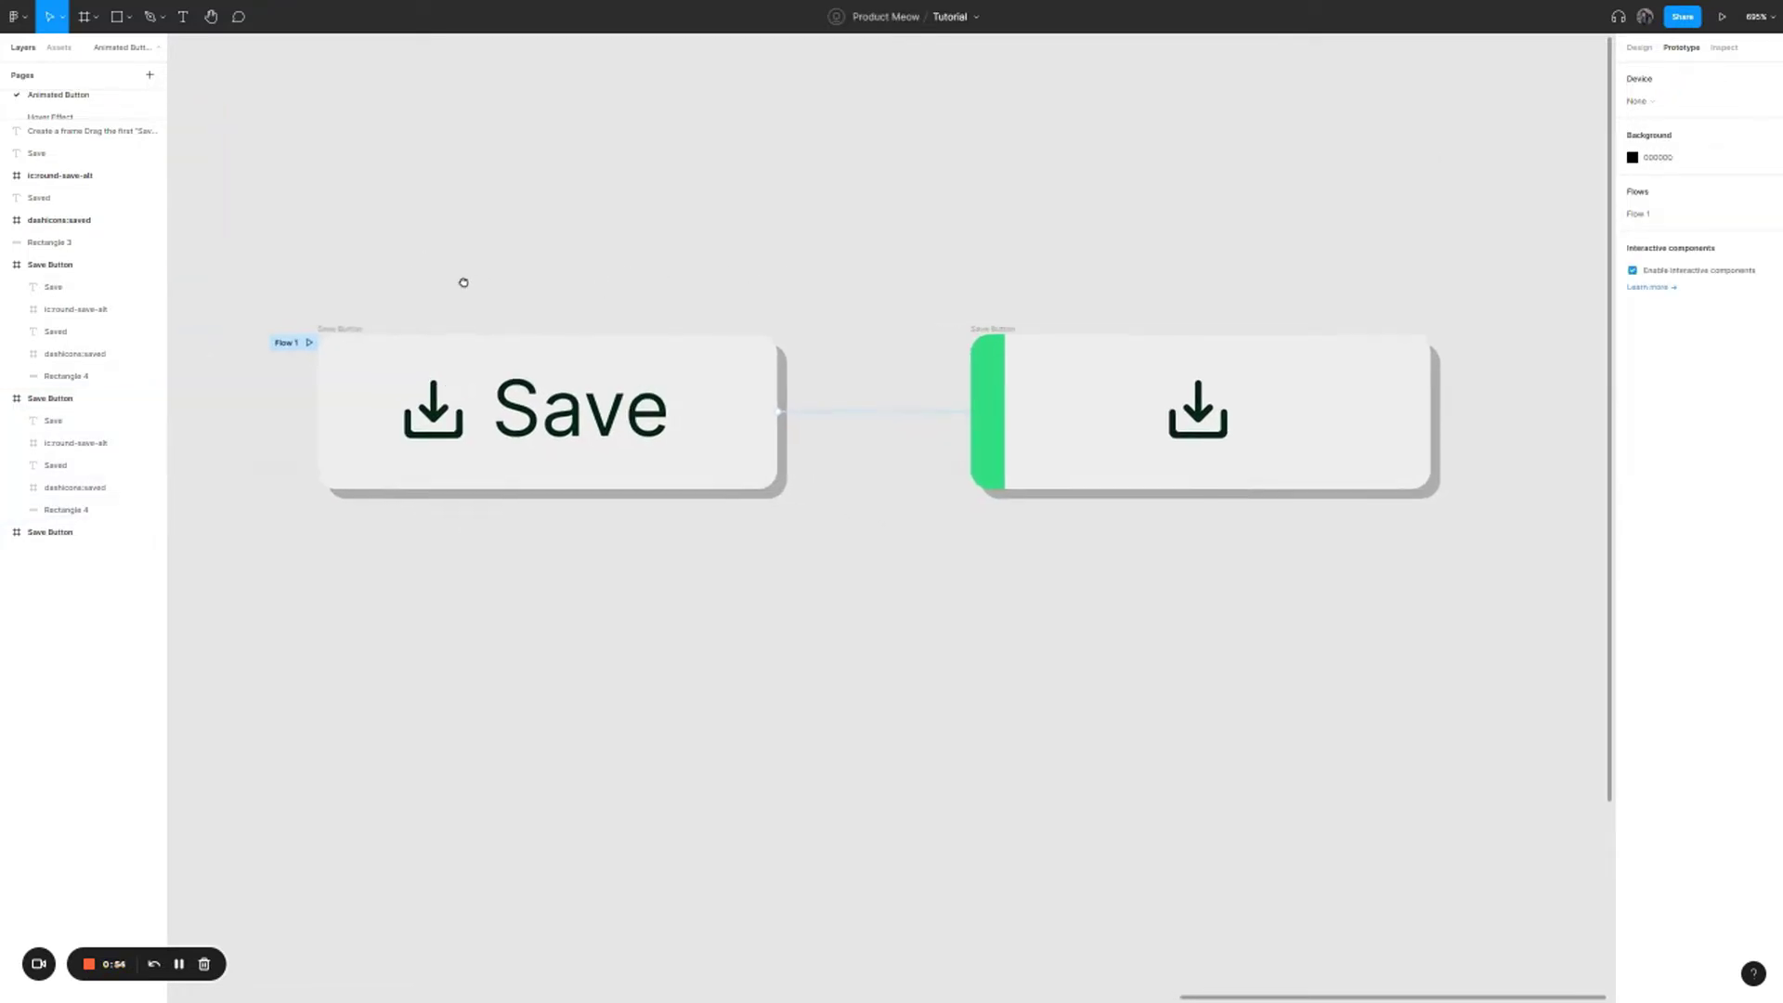
left_click(289, 346)
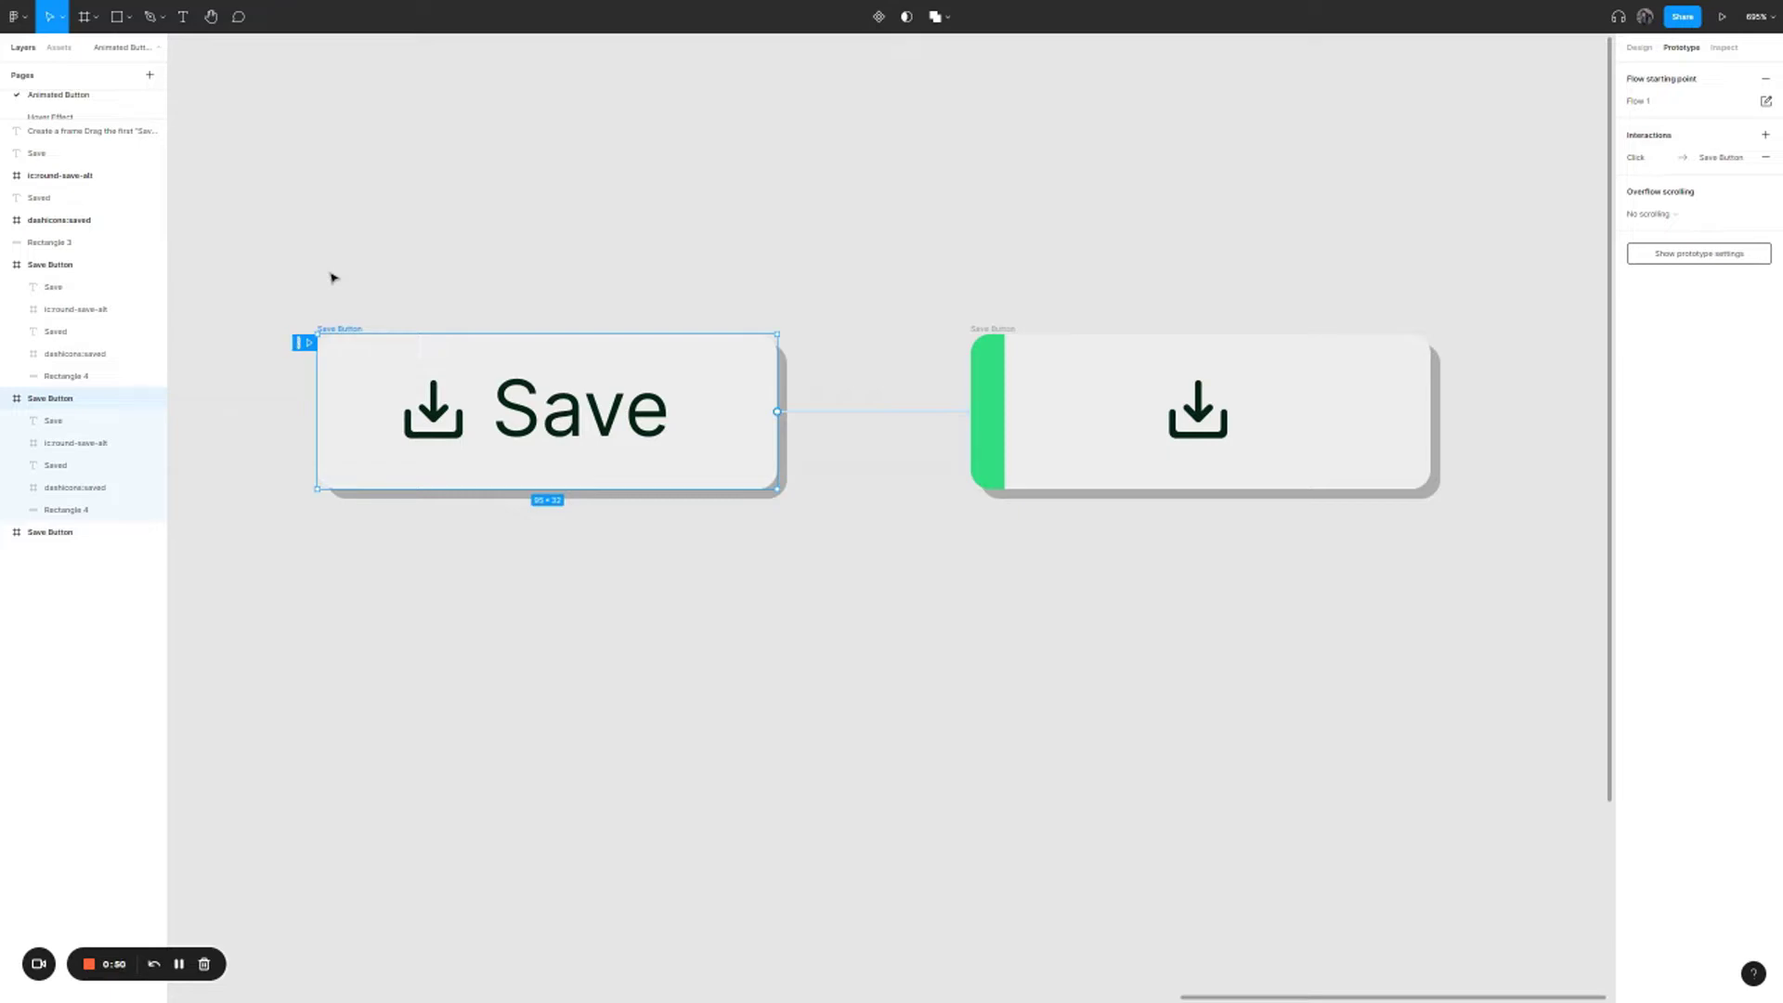
type("Step 1")
key("BackSpace")
key("BackSpace")
key("BackSpace")
key("BackSpace")
key("BackSpace")
key("BackSpace")
type("First Button")
key("Return")
- Play the prototype from the first frame, scale it to Fill screen and test the transition by activating the Save button
left_click(310, 347)
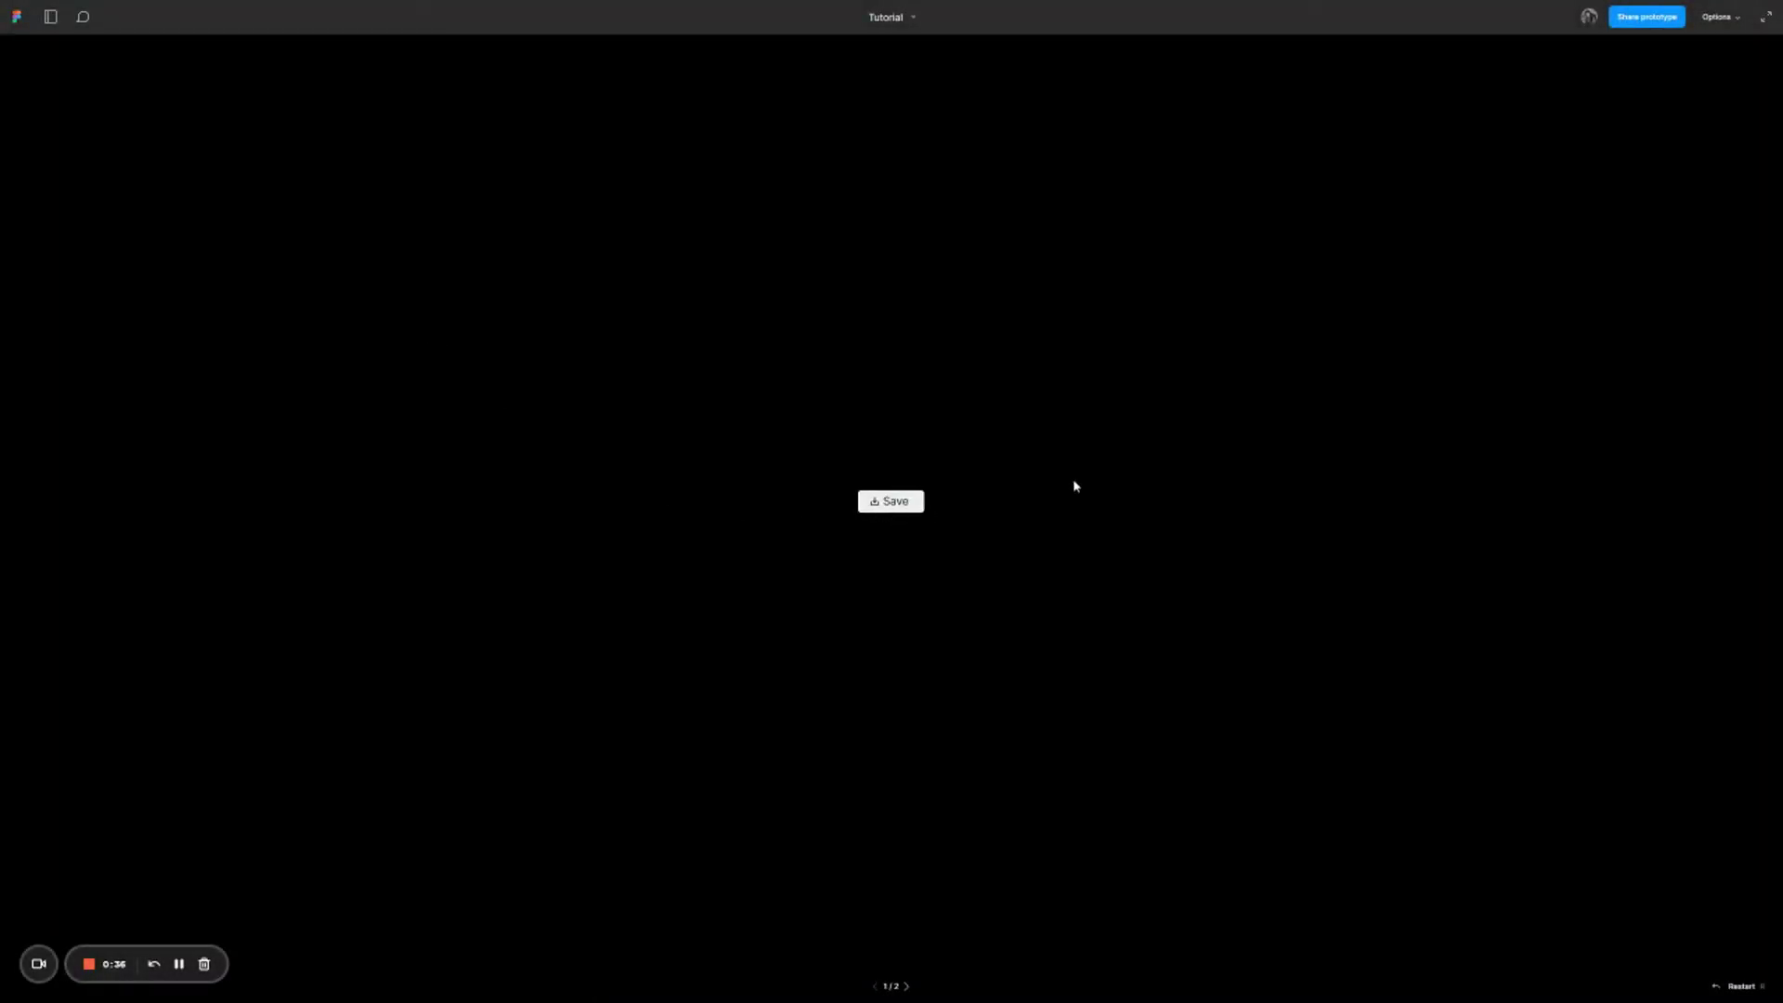
left_click(1727, 18)
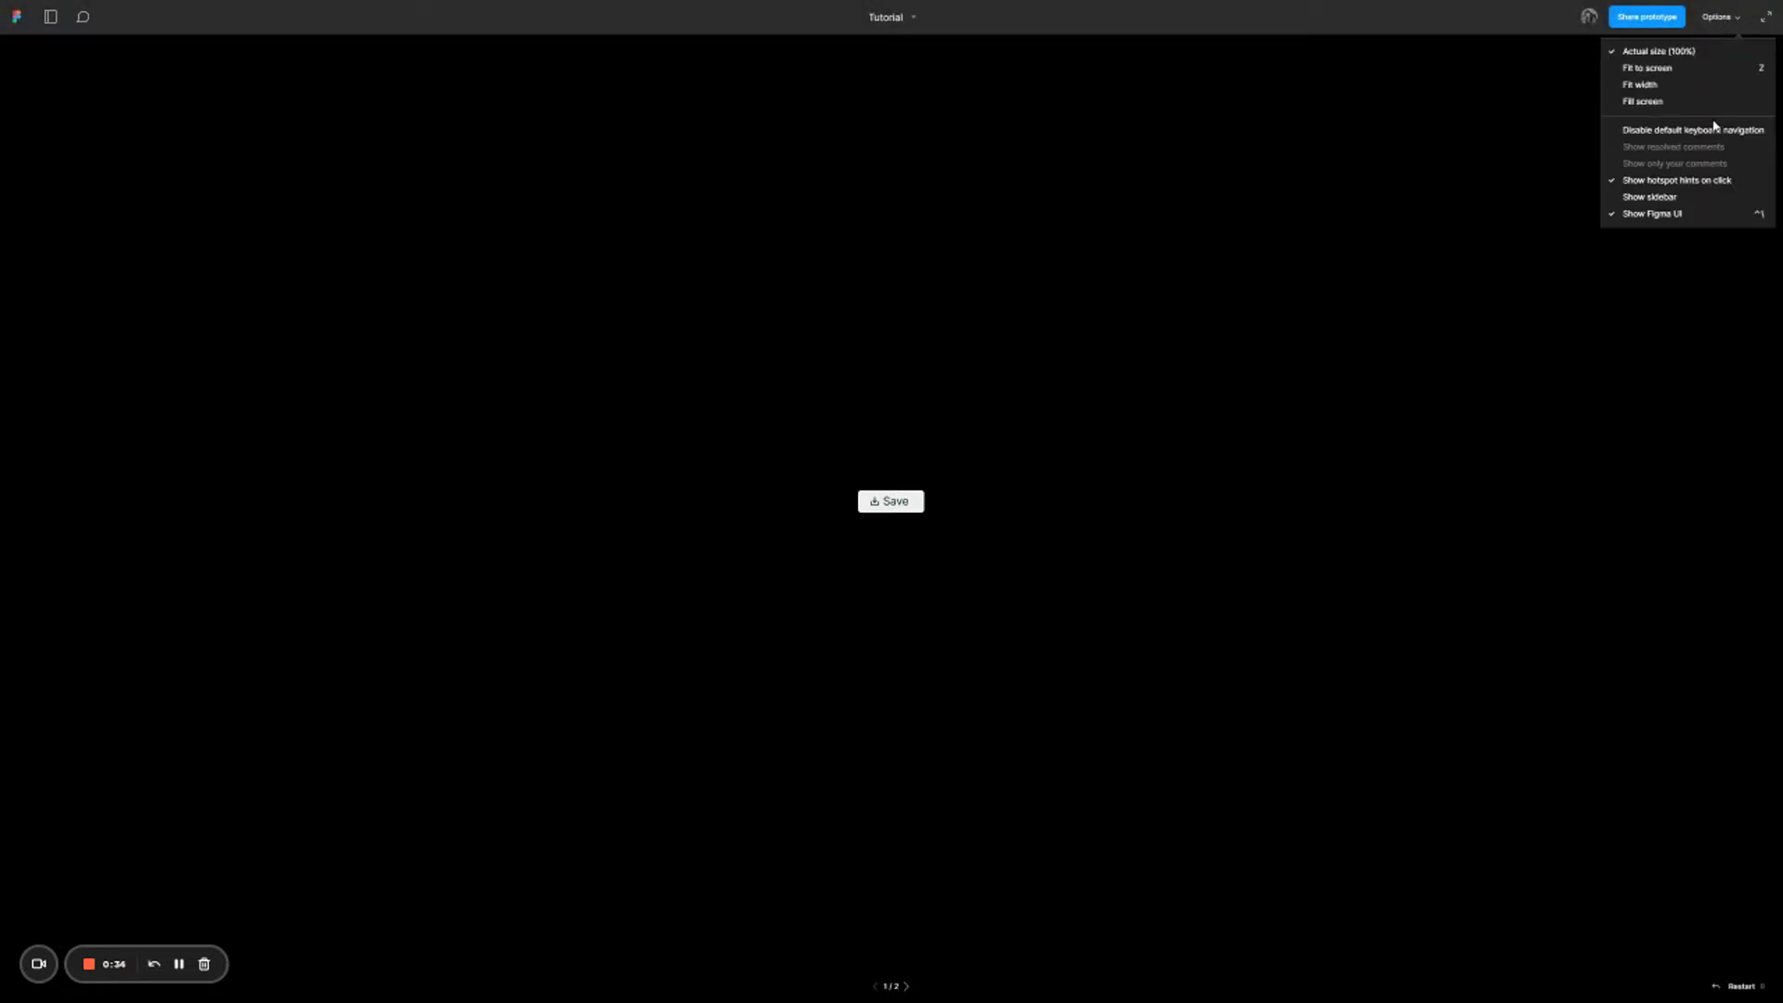
left_click(1701, 102)
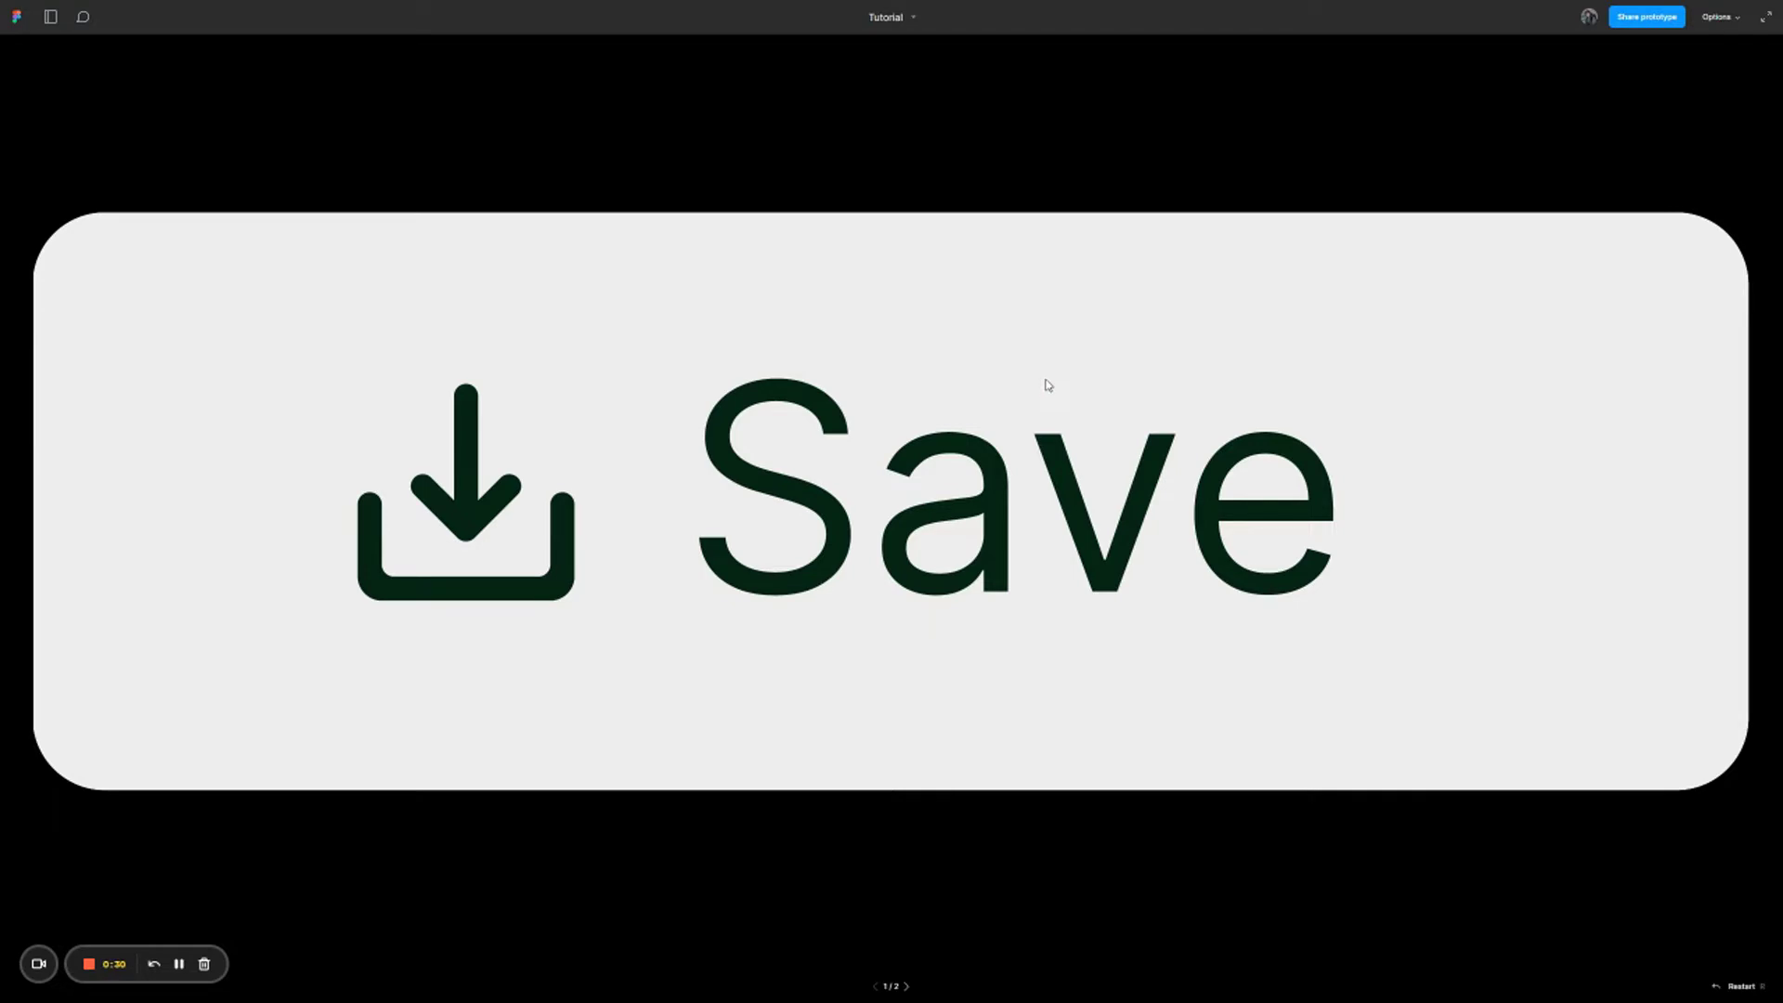
left_click(1130, 379)
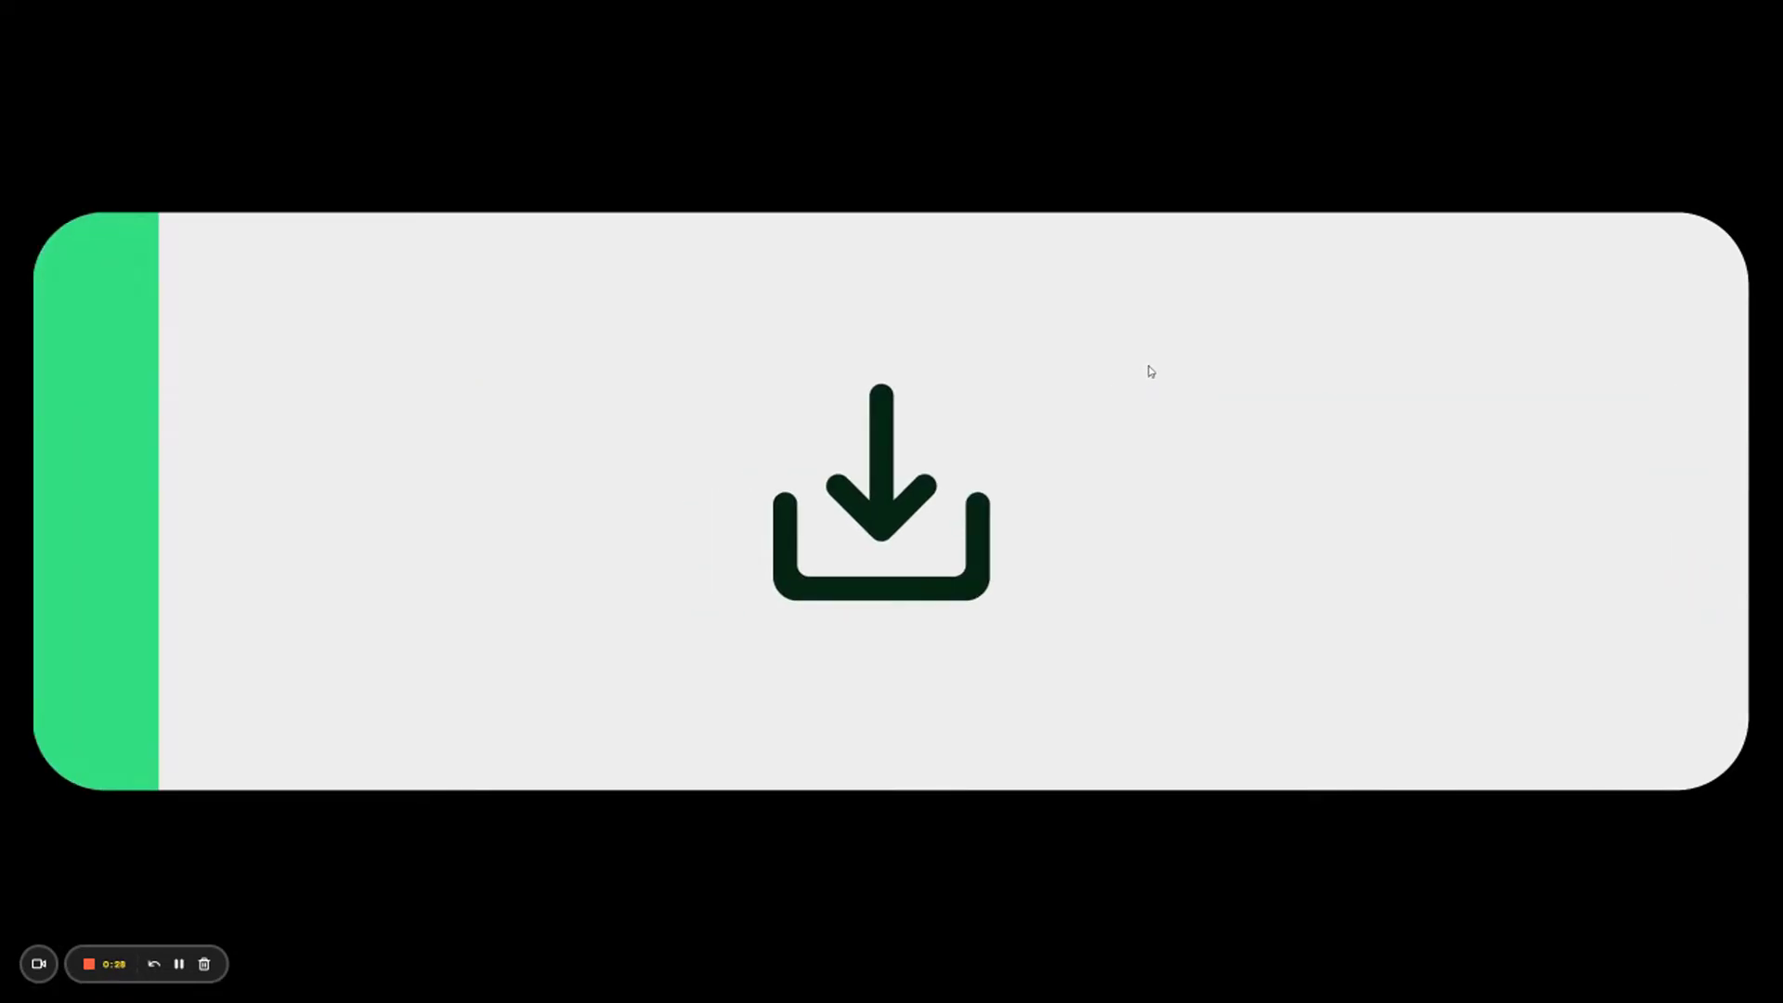
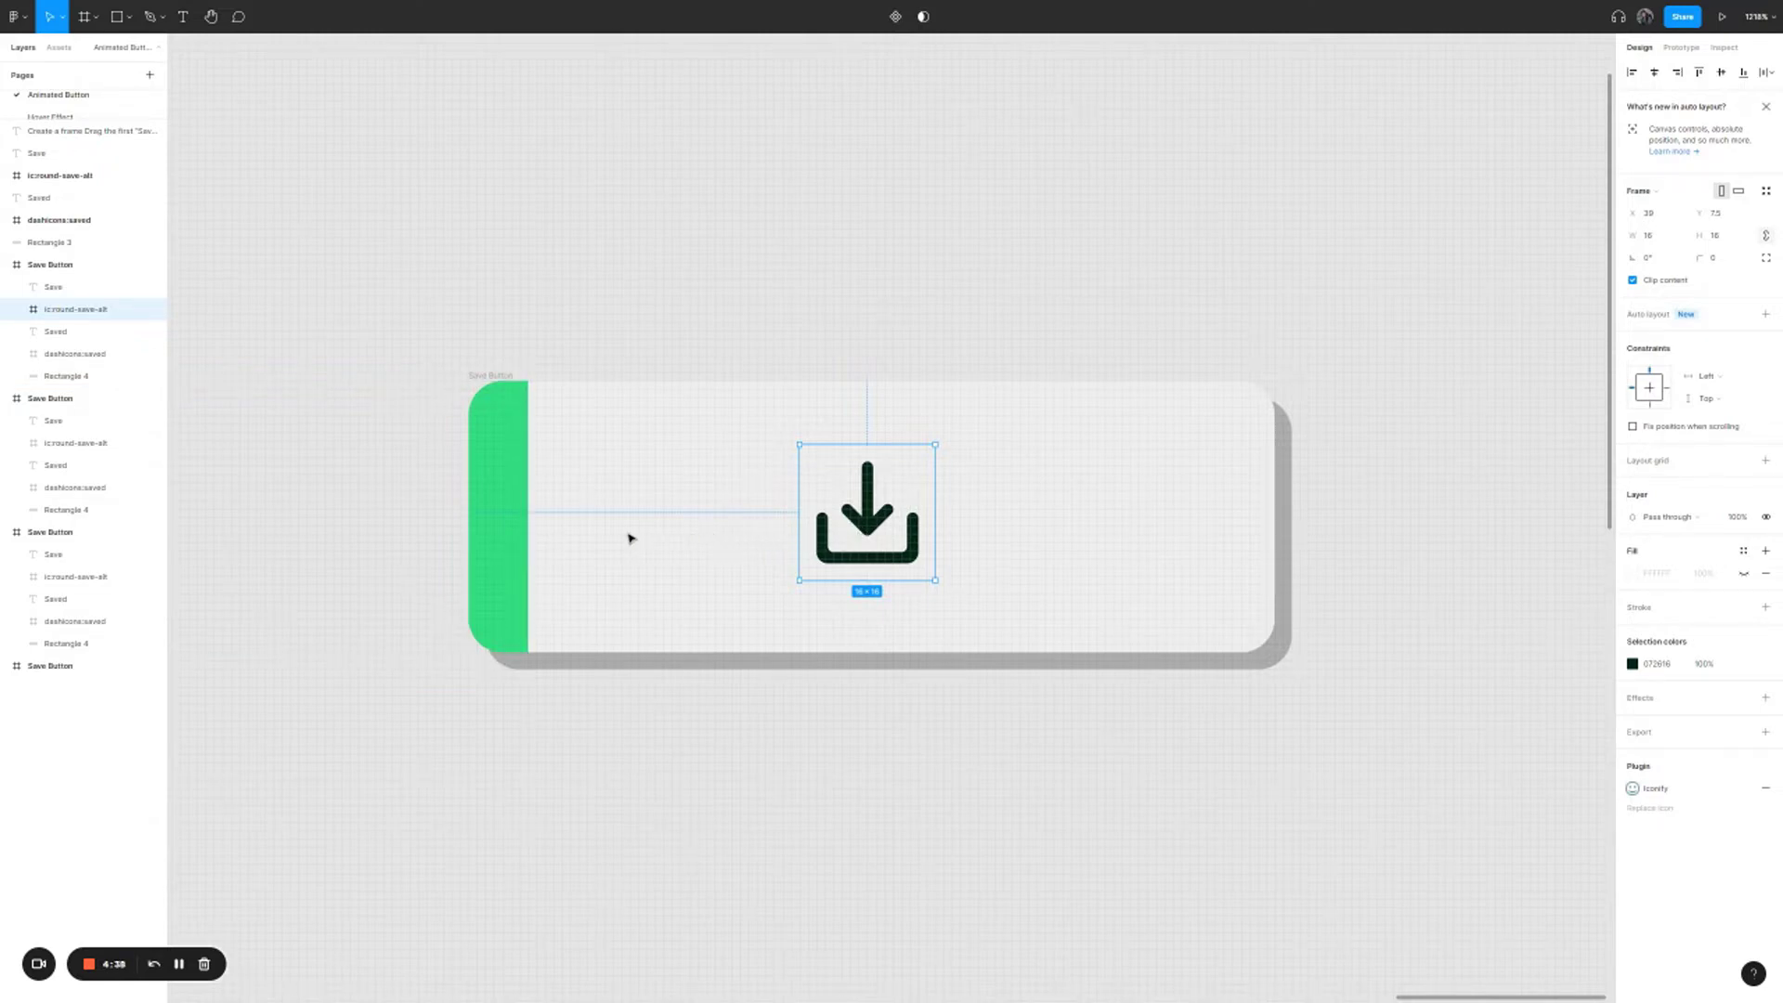
- Move the green rectangle in the third Save Button frame to X 0, Y 0 so that it covers the whole frame
left_click(510, 523)
left_click_drag(535, 786, 635, 789)
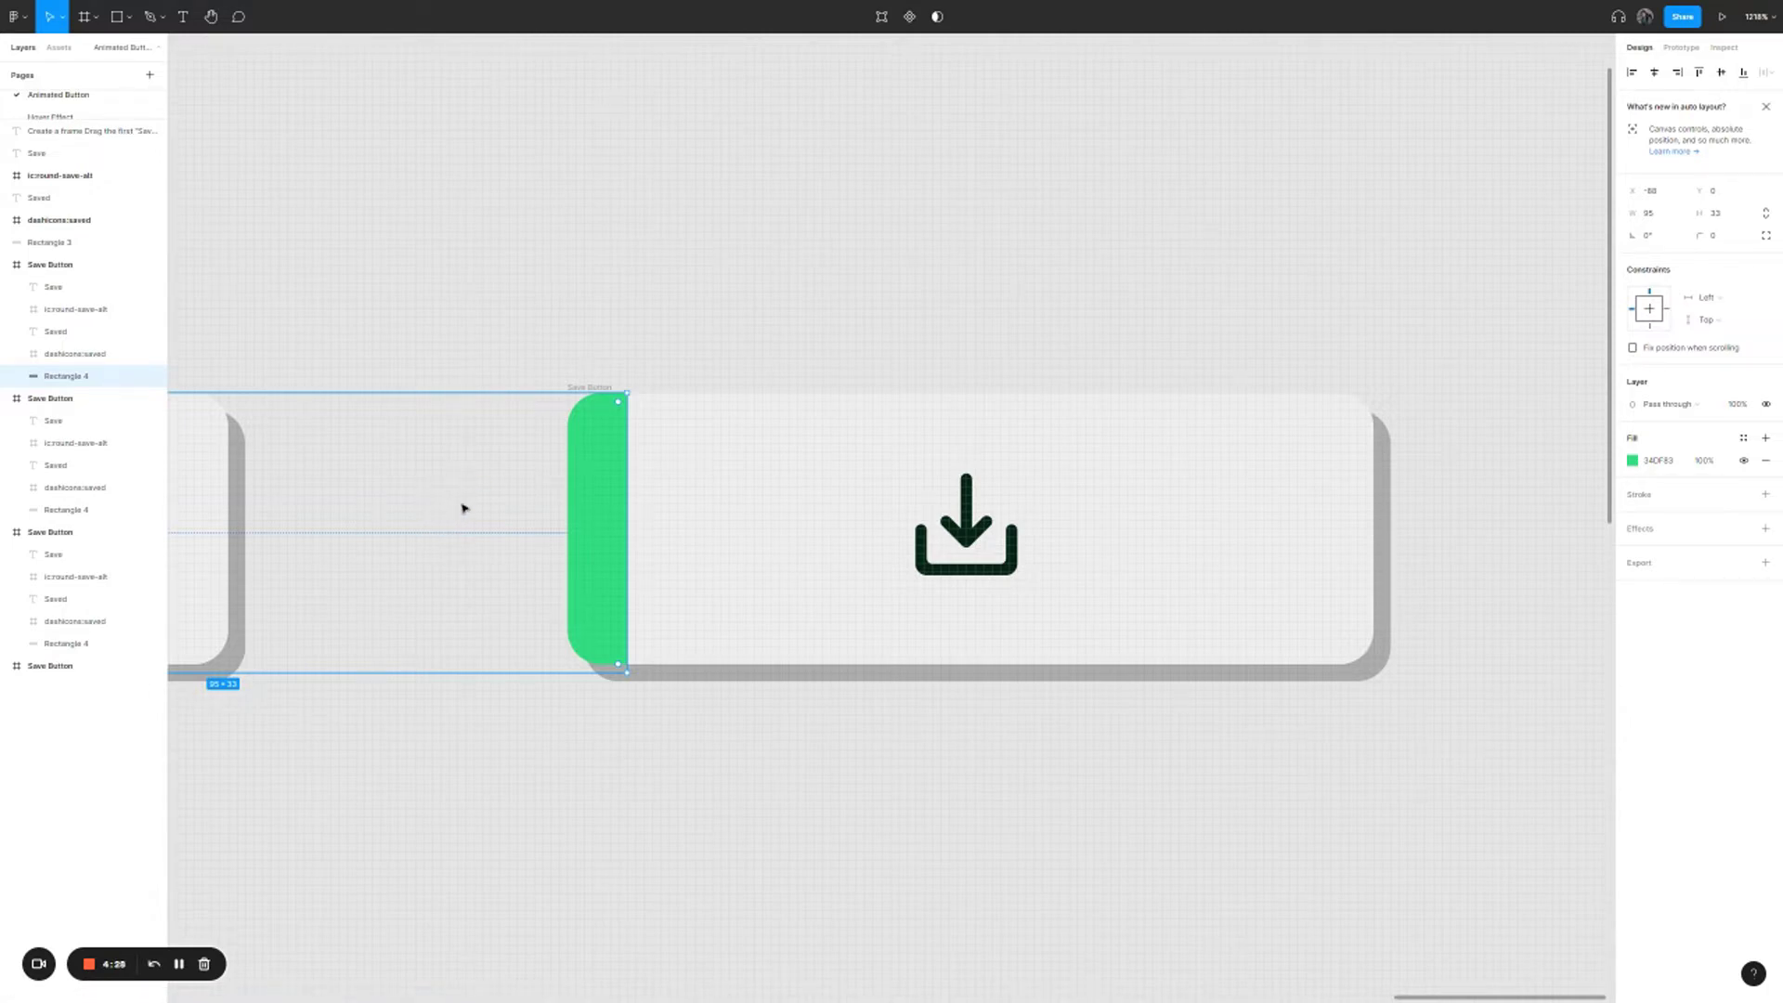
left_click_drag(413, 521, 1160, 514)
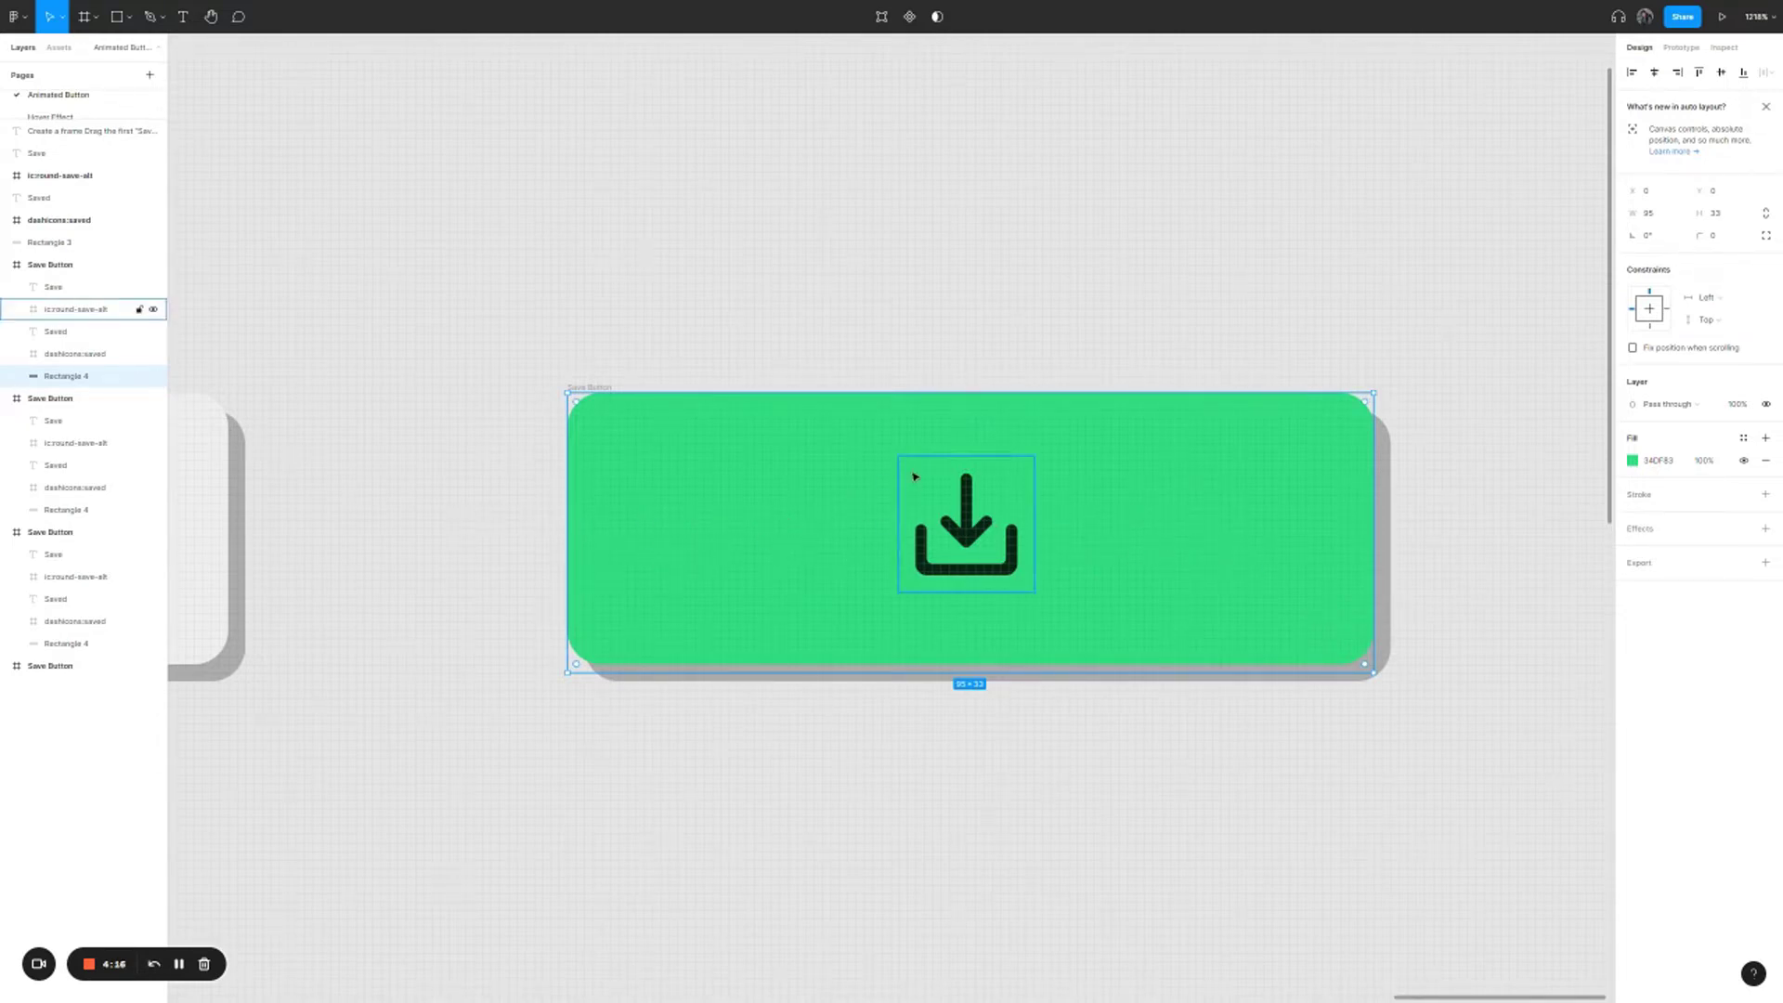
left_click(870, 345)
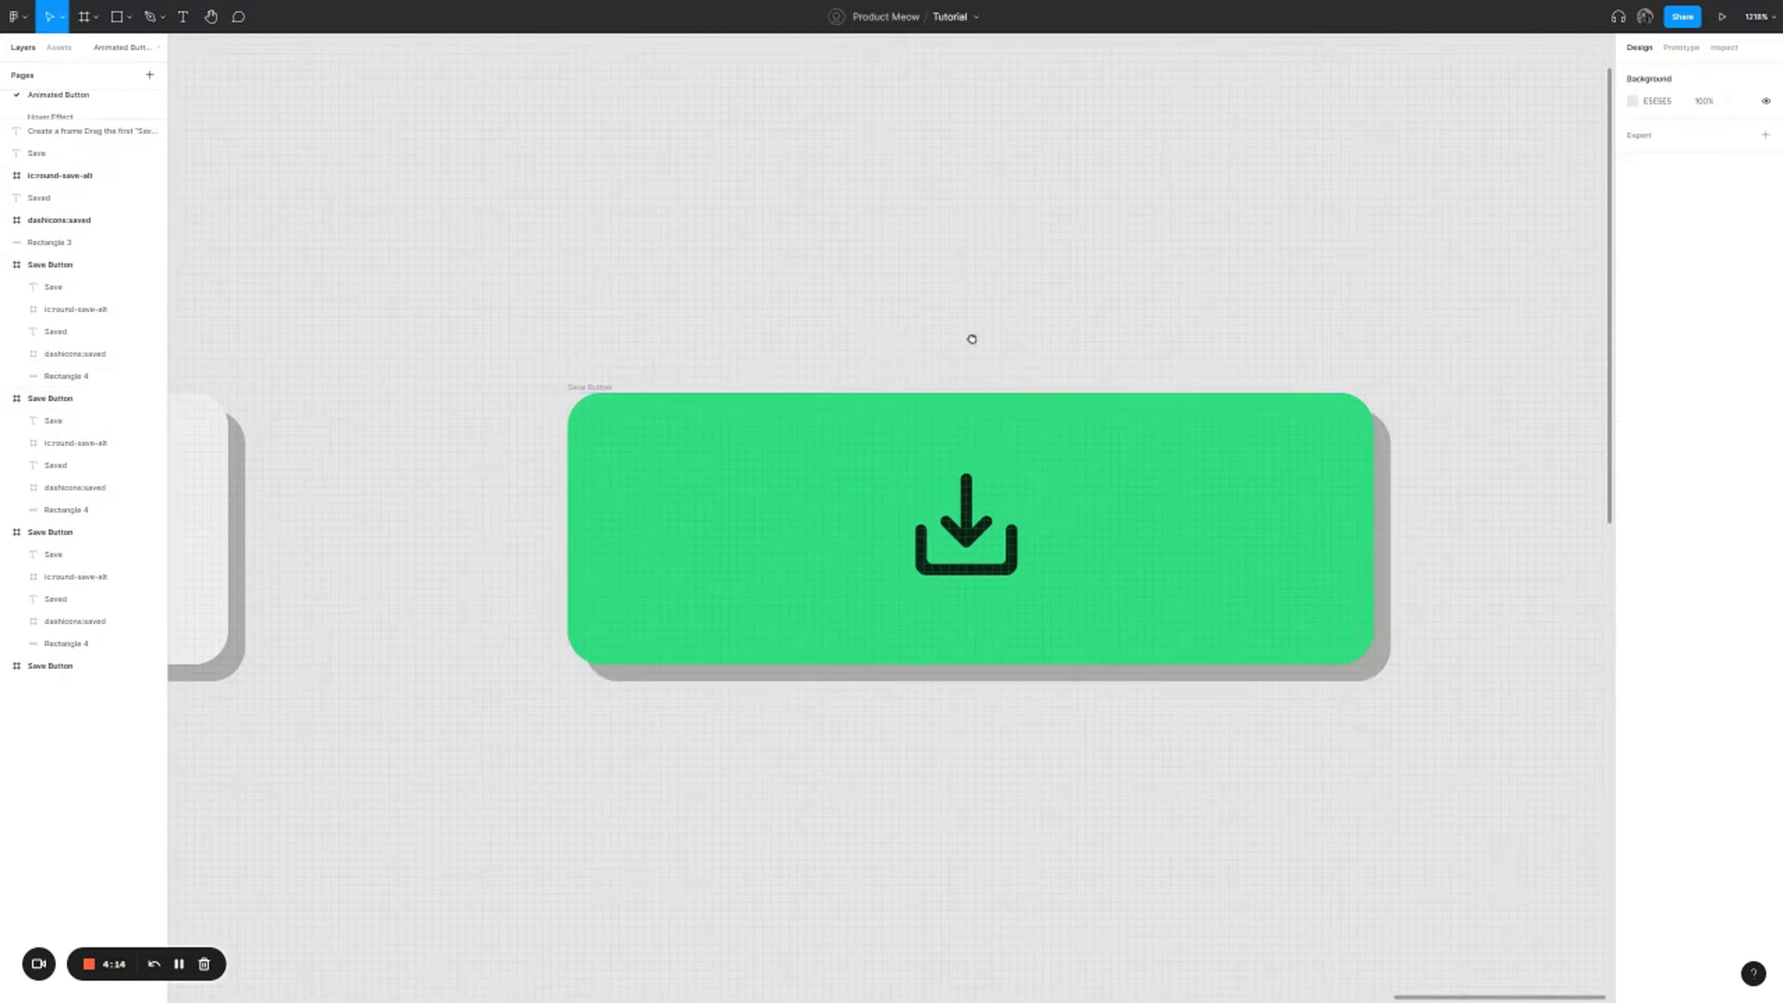
scroll(972, 338, "right", 3)
left_click(754, 509)
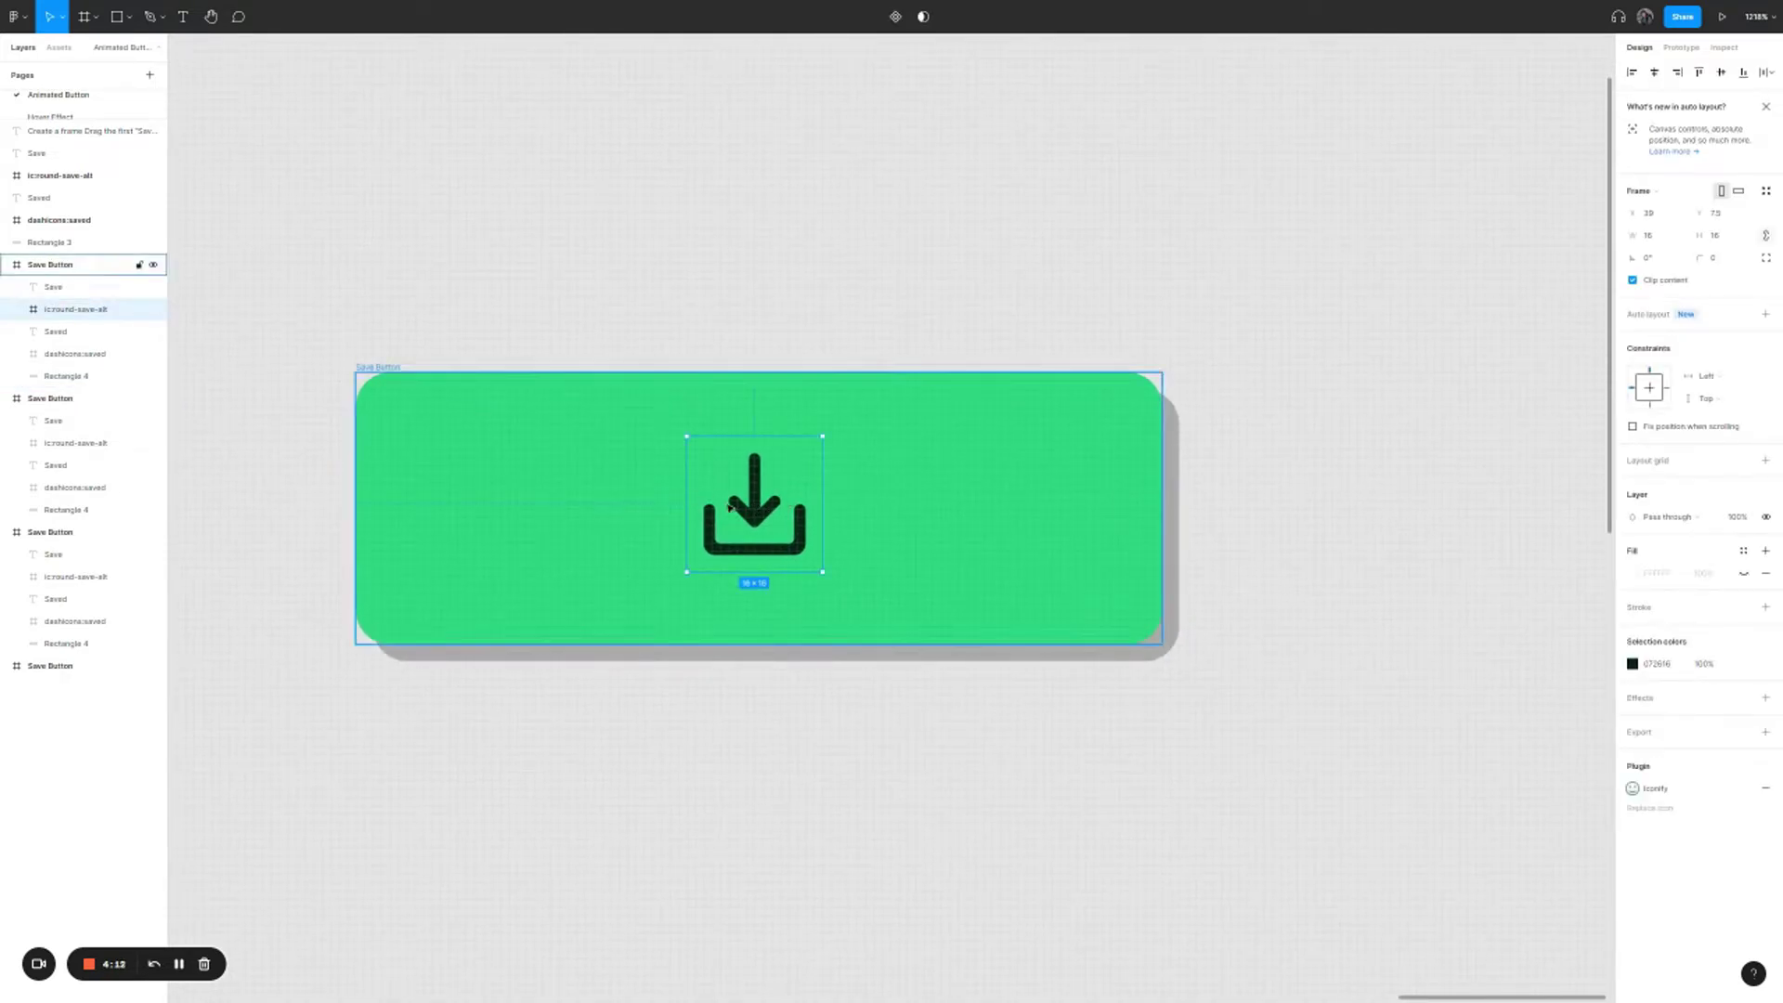
left_click(664, 319)
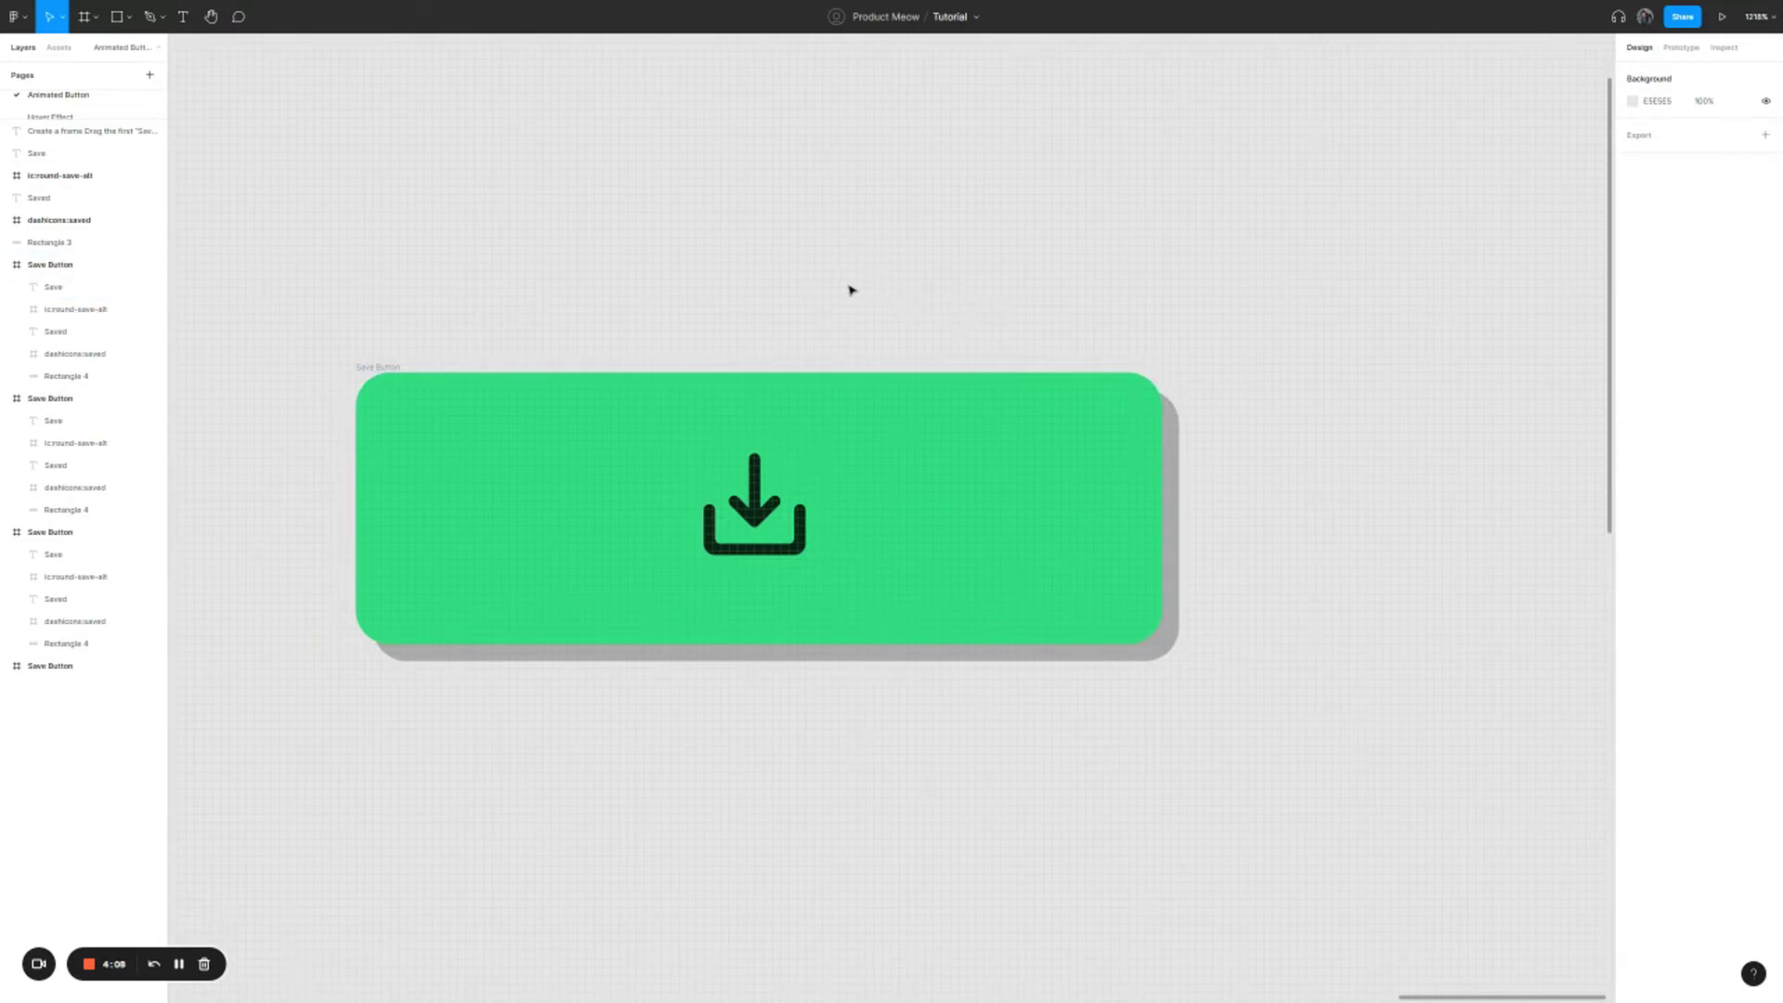
- Connect the second Save Button frame, with the thin green strip, to the third, fully green frame with a prototype interaction
scroll(892, 255, "left", 3)
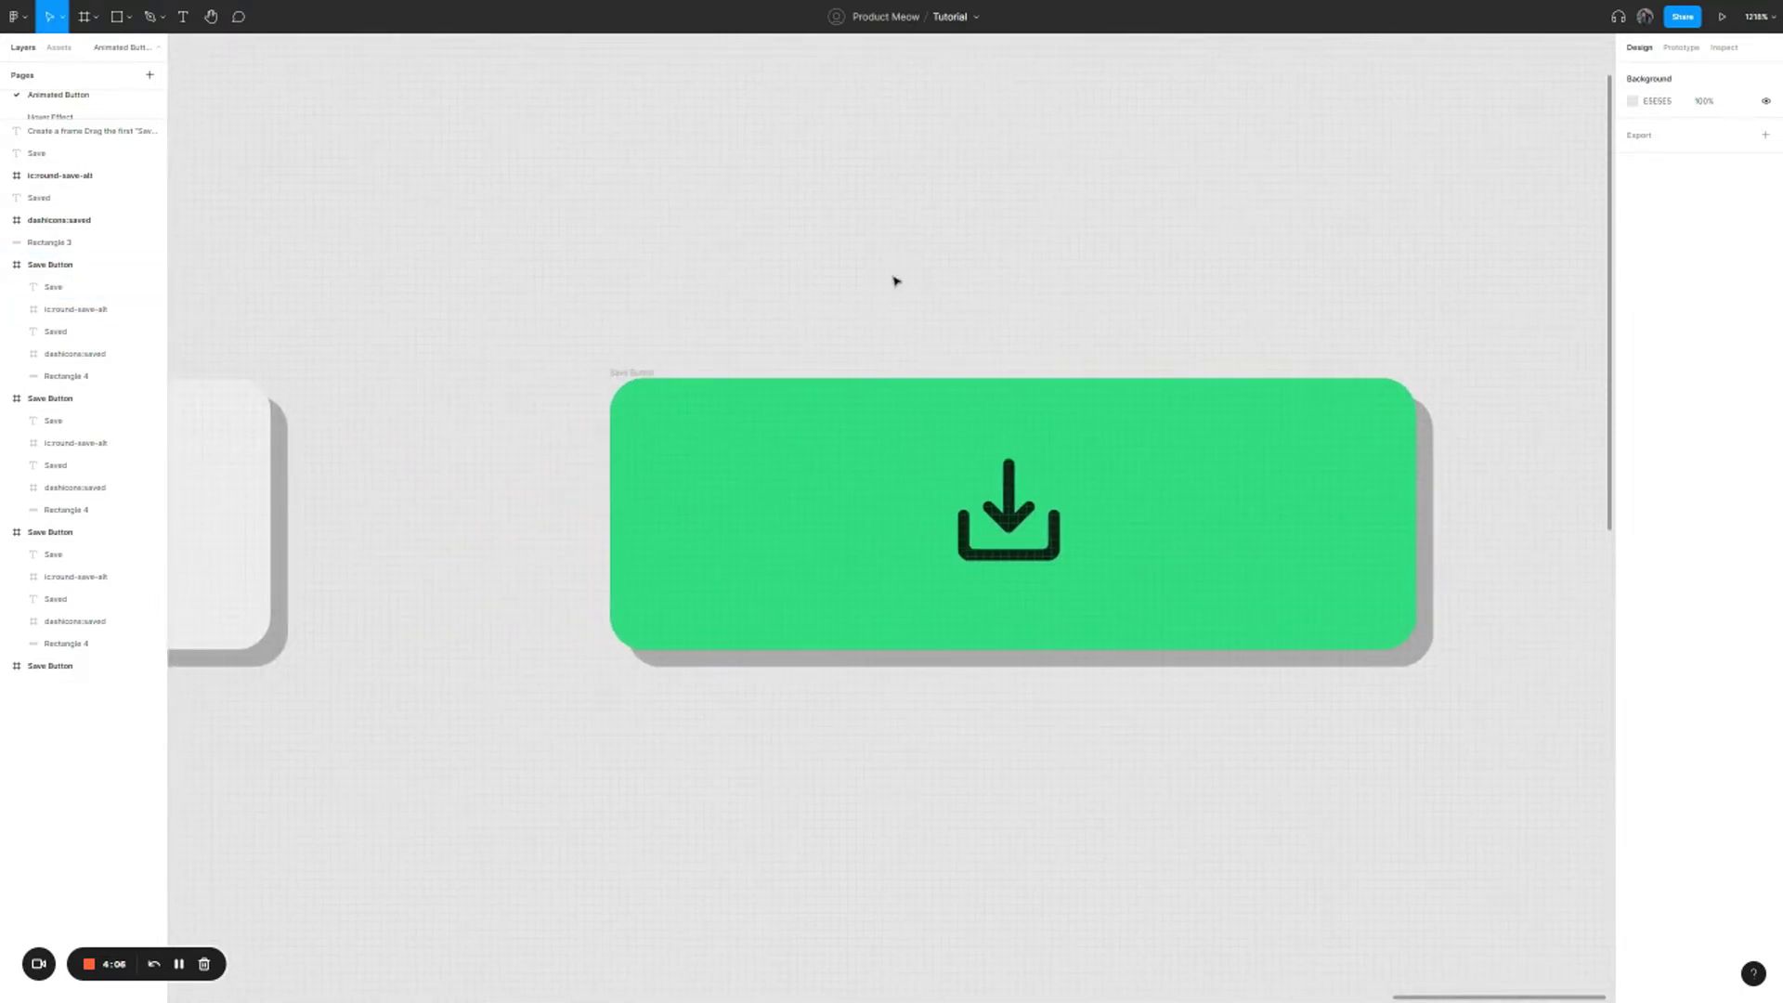
scroll(808, 302, "left", 3)
scroll(824, 307, "down", 2)
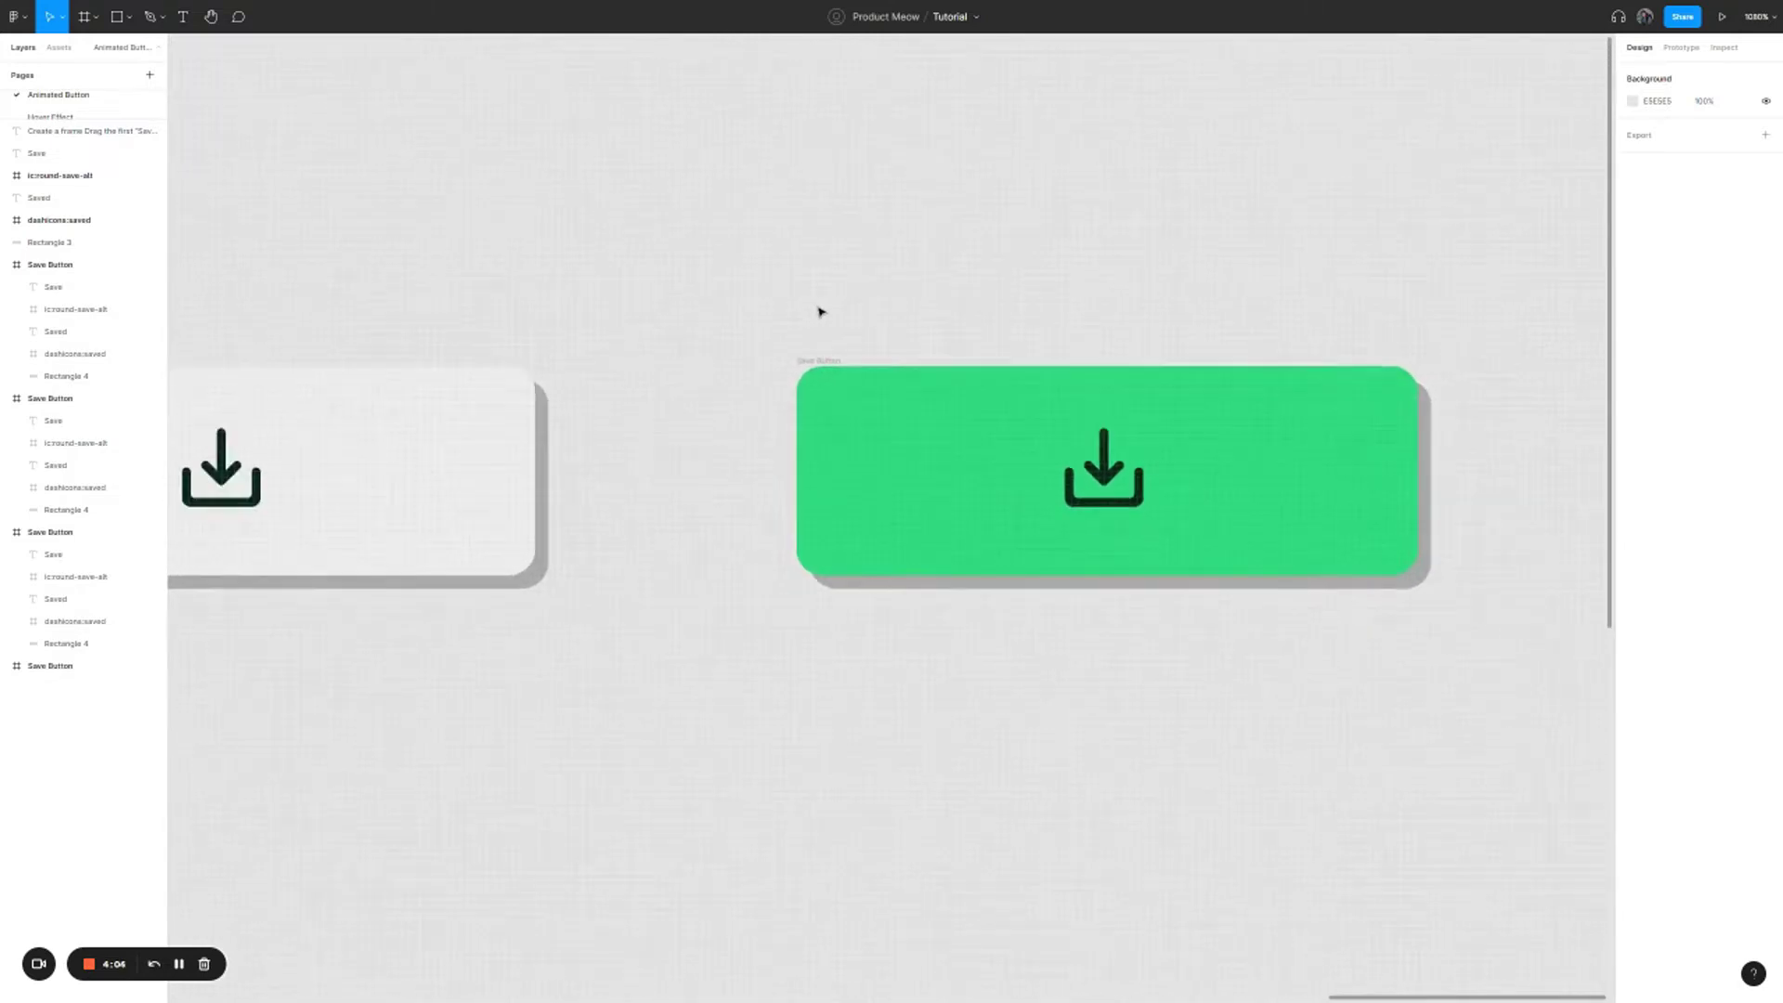
scroll(822, 312, "down", 2)
scroll(882, 353, "left", 2)
left_click(225, 389)
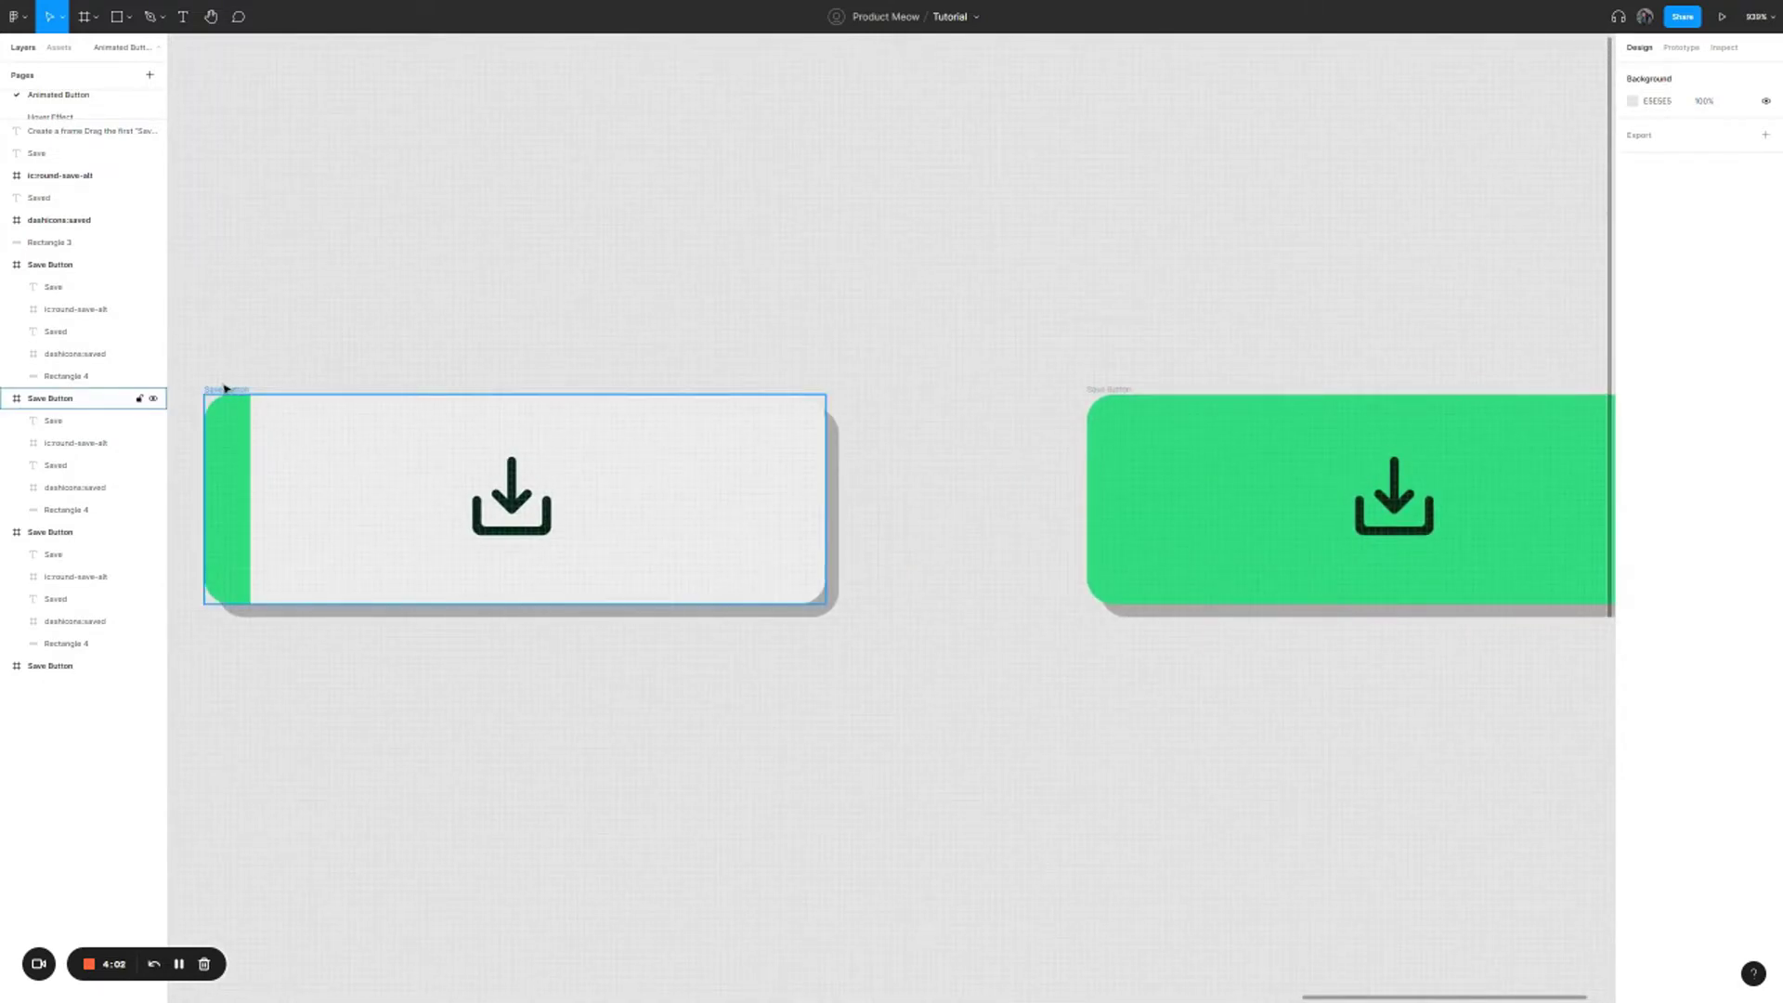
left_click(224, 388)
left_click(1681, 48)
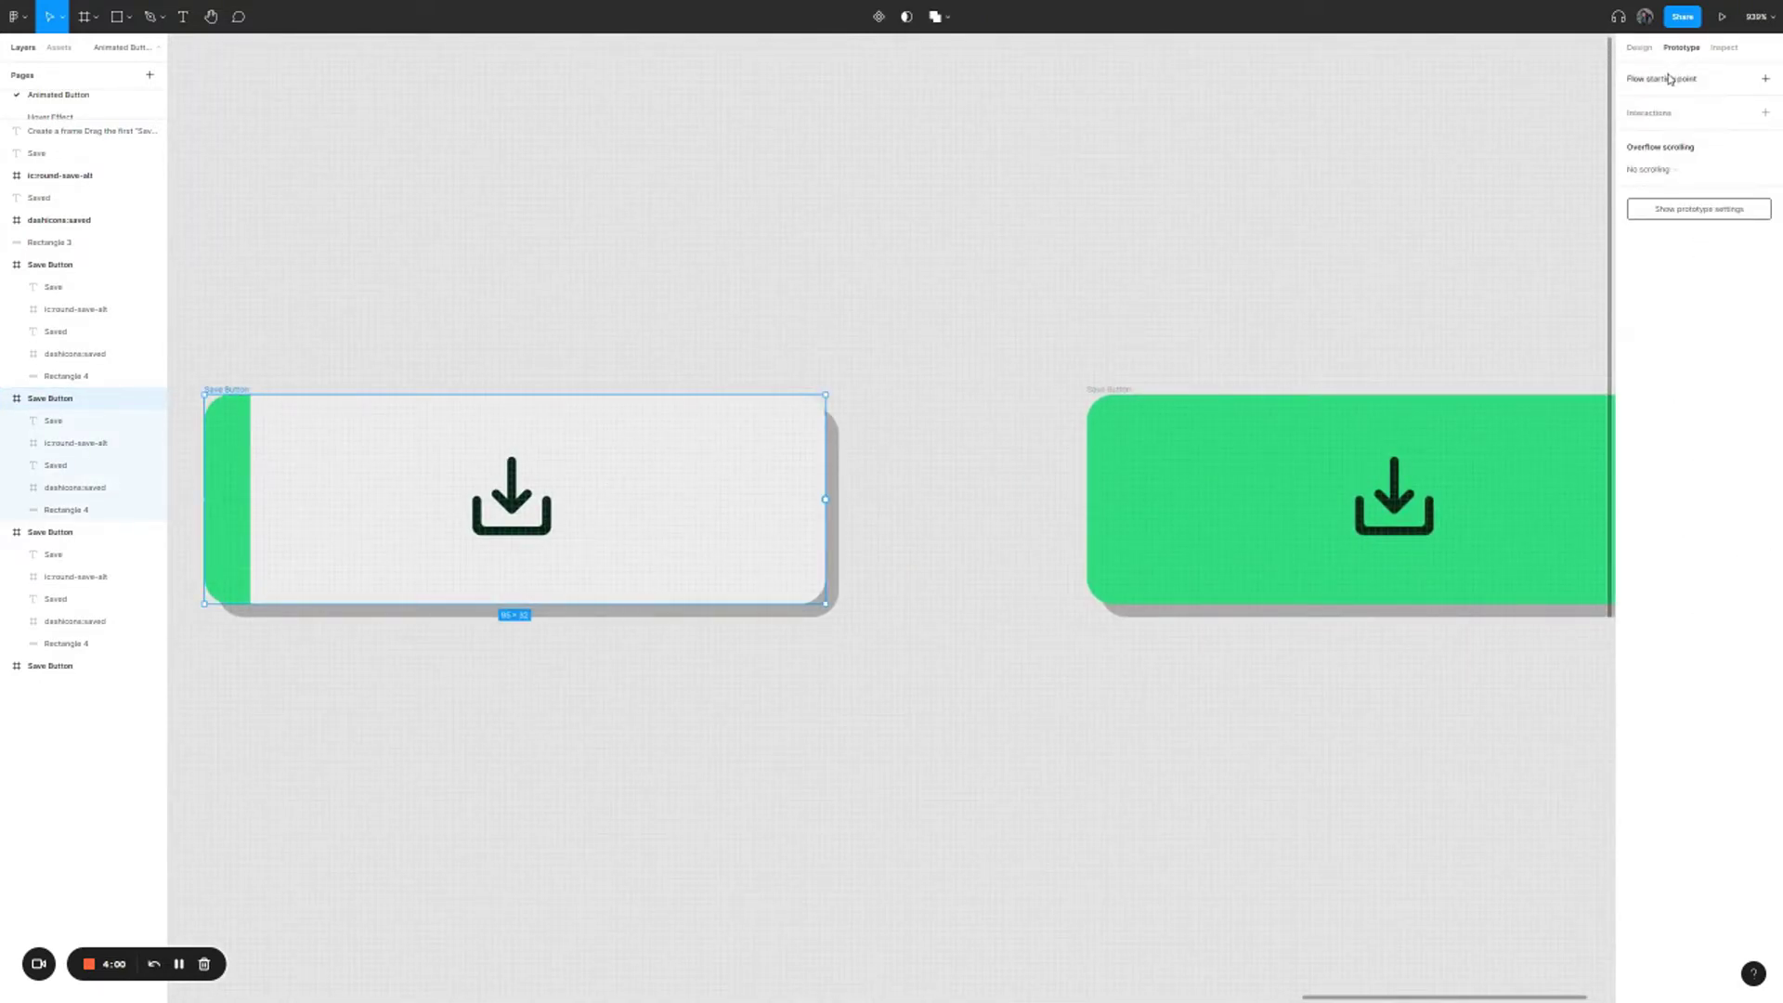
left_click_drag(829, 504, 1102, 506)
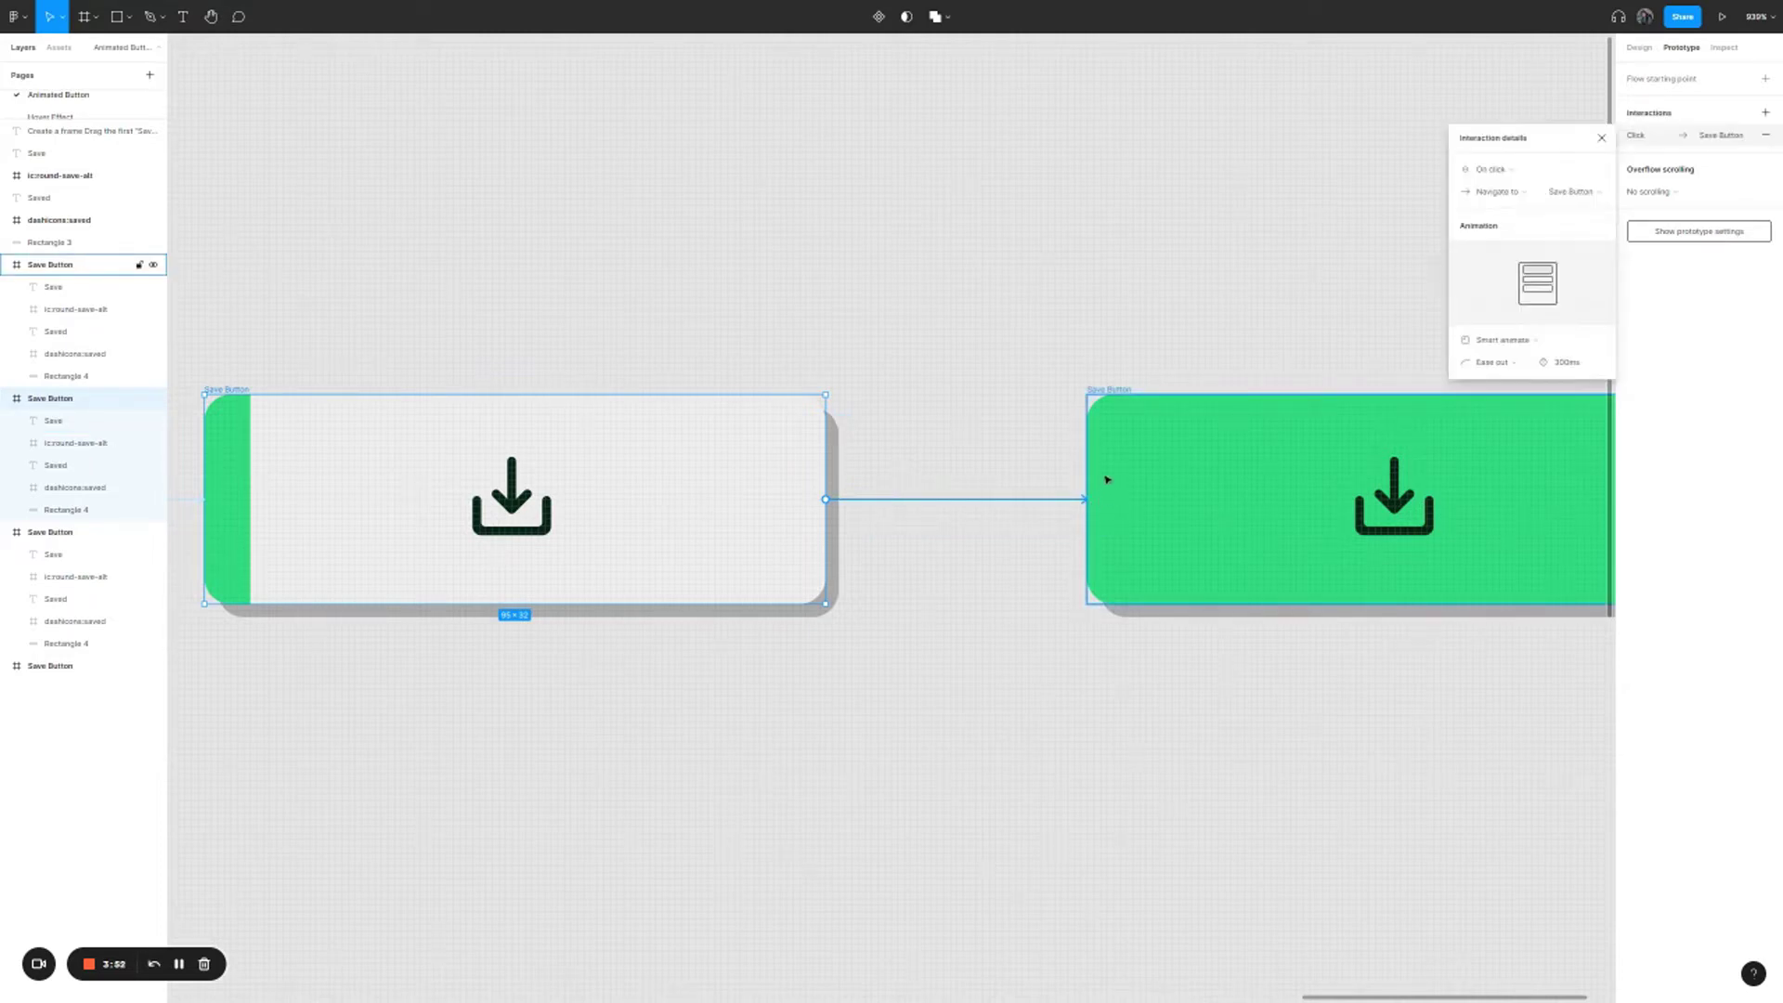
- Set the trigger of the interaction between the second and third Save Button frames to After delay
left_click(1520, 176)
left_click(1517, 172)
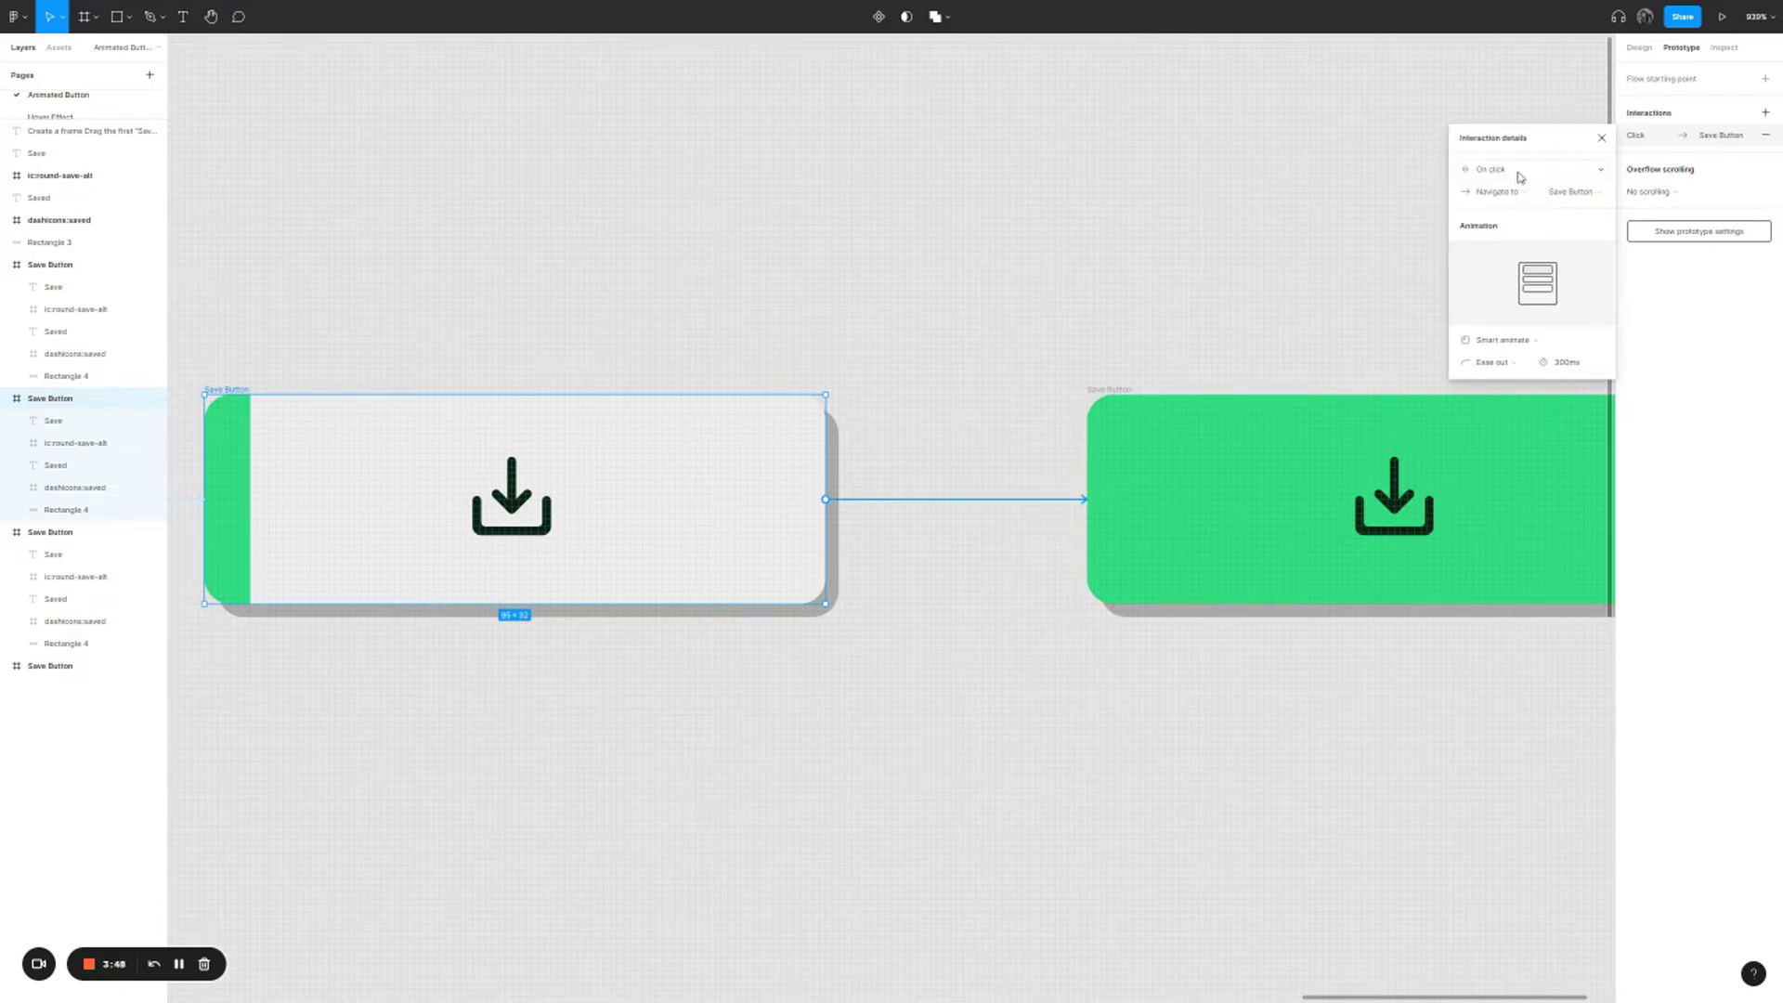
left_click(1514, 176)
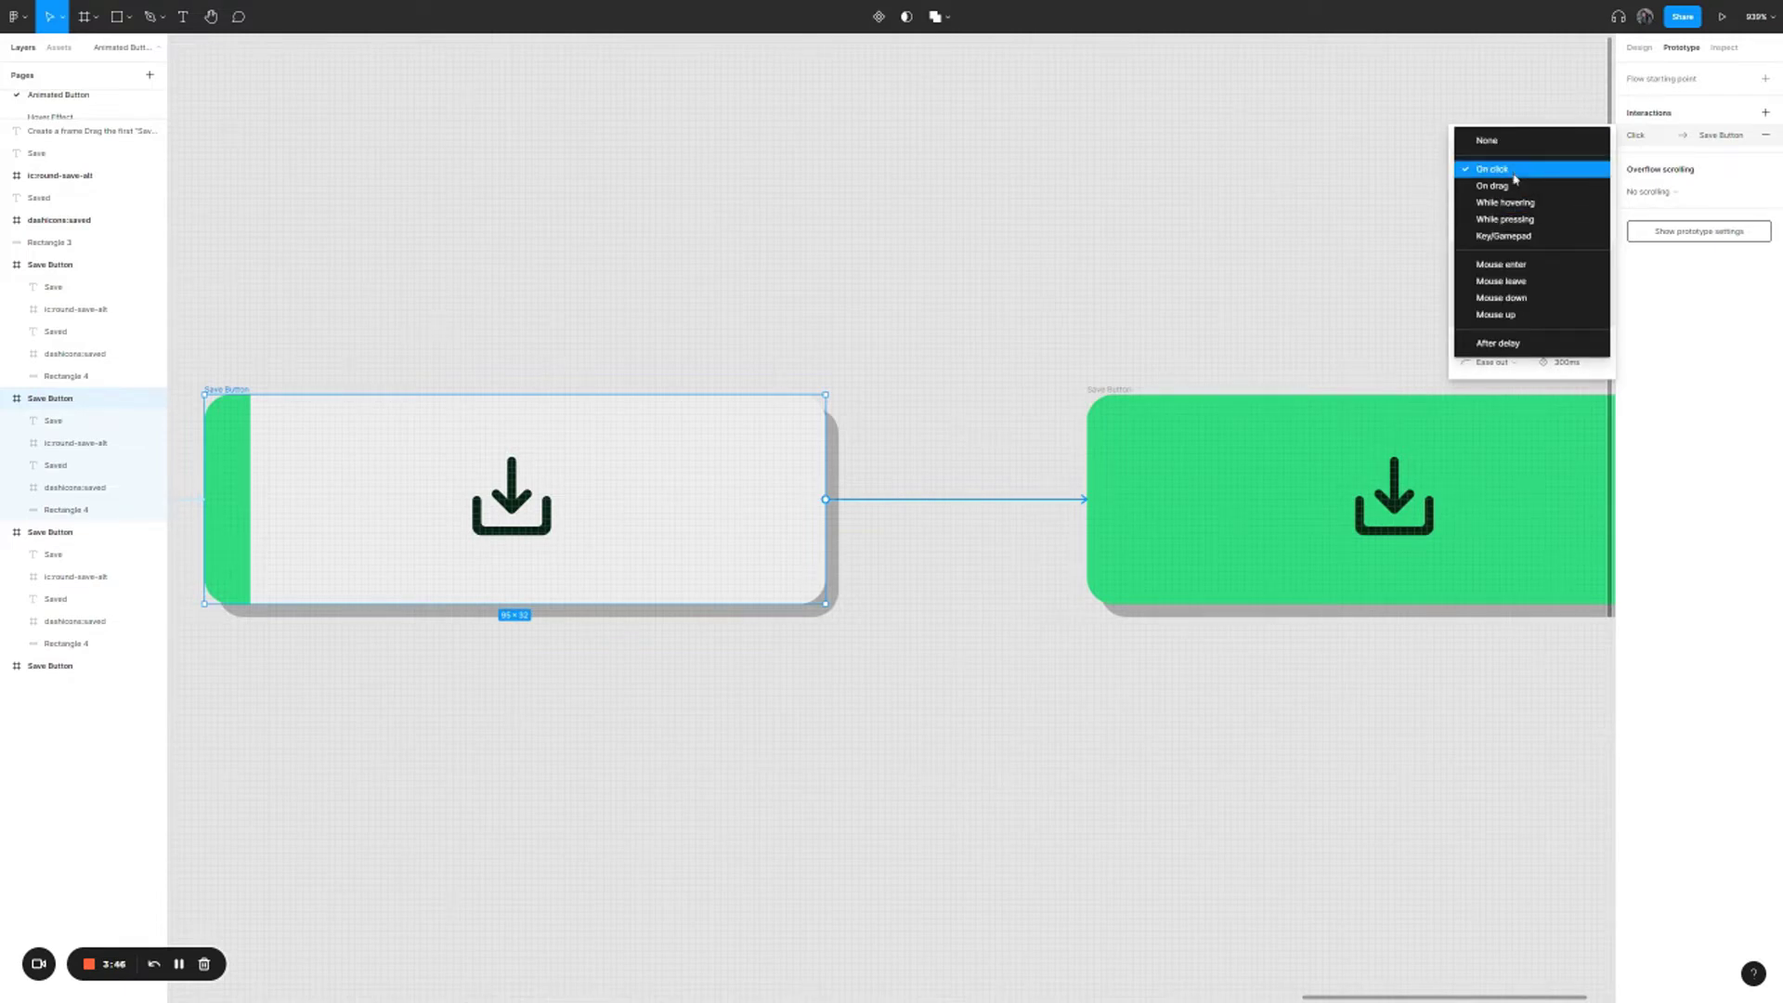
left_click(1512, 344)
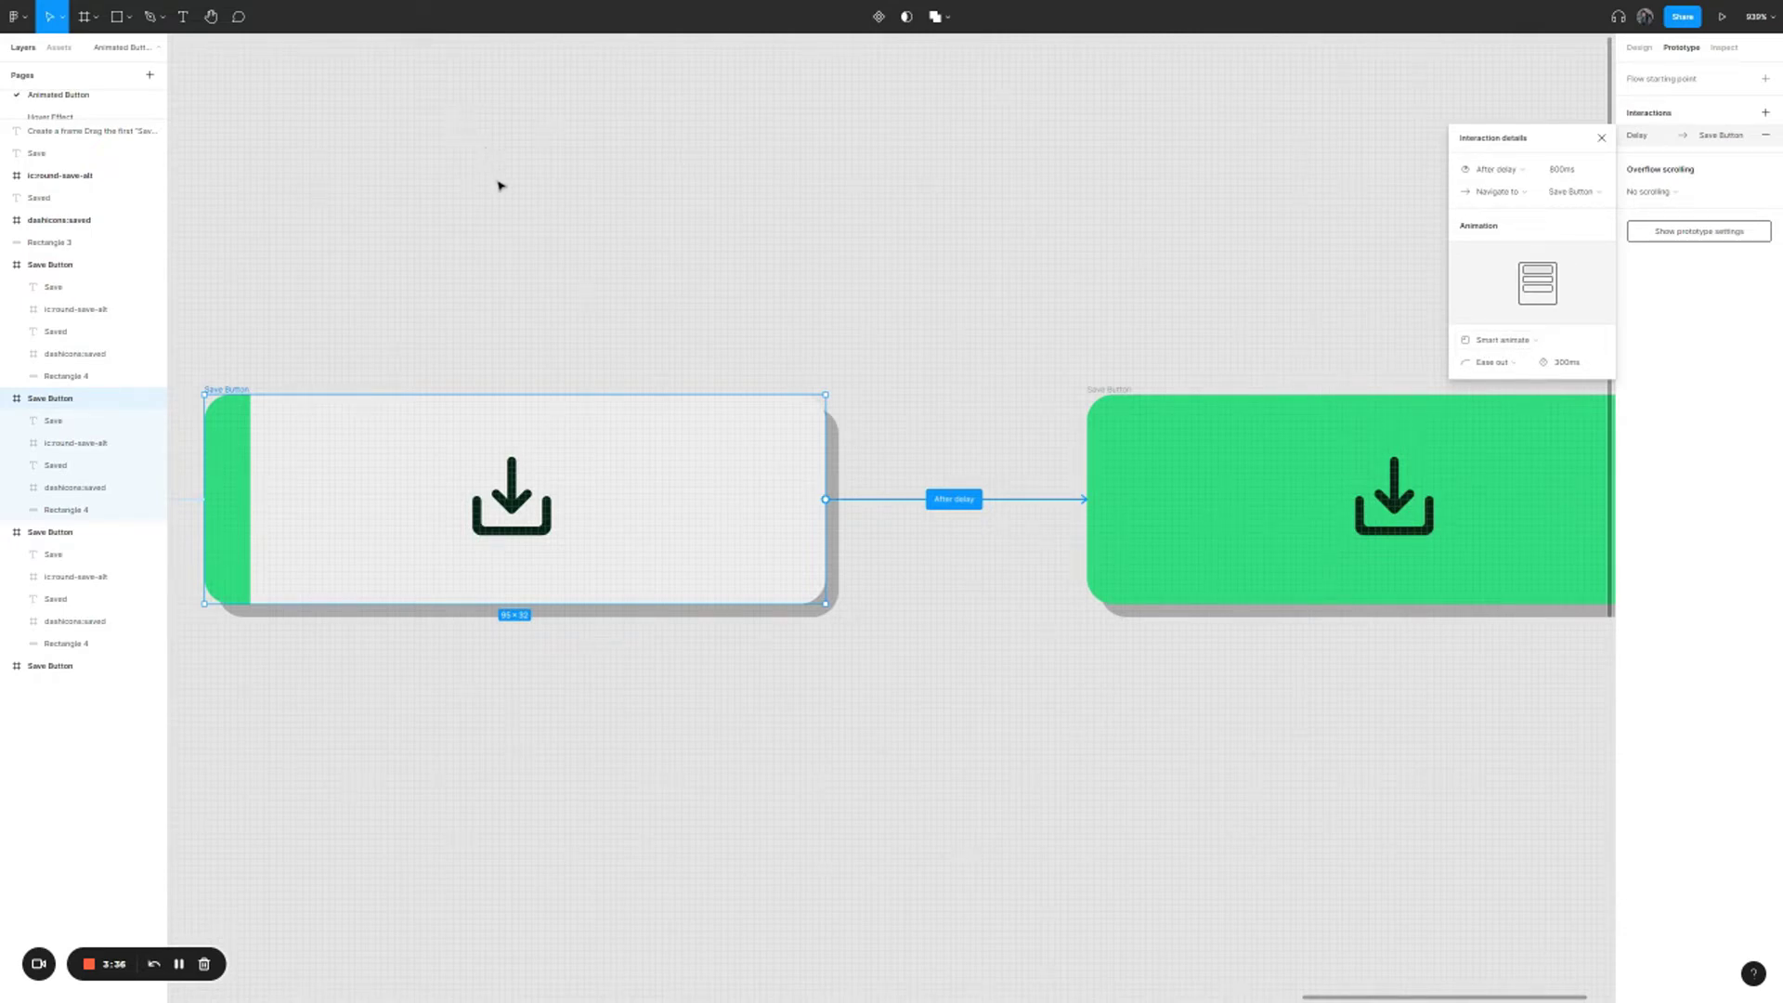
left_click(804, 336)
- Play the prototype from the First Button starting point, scale it to Fill screen, test the save animation and close the preview
scroll(1063, 306, "left", 10)
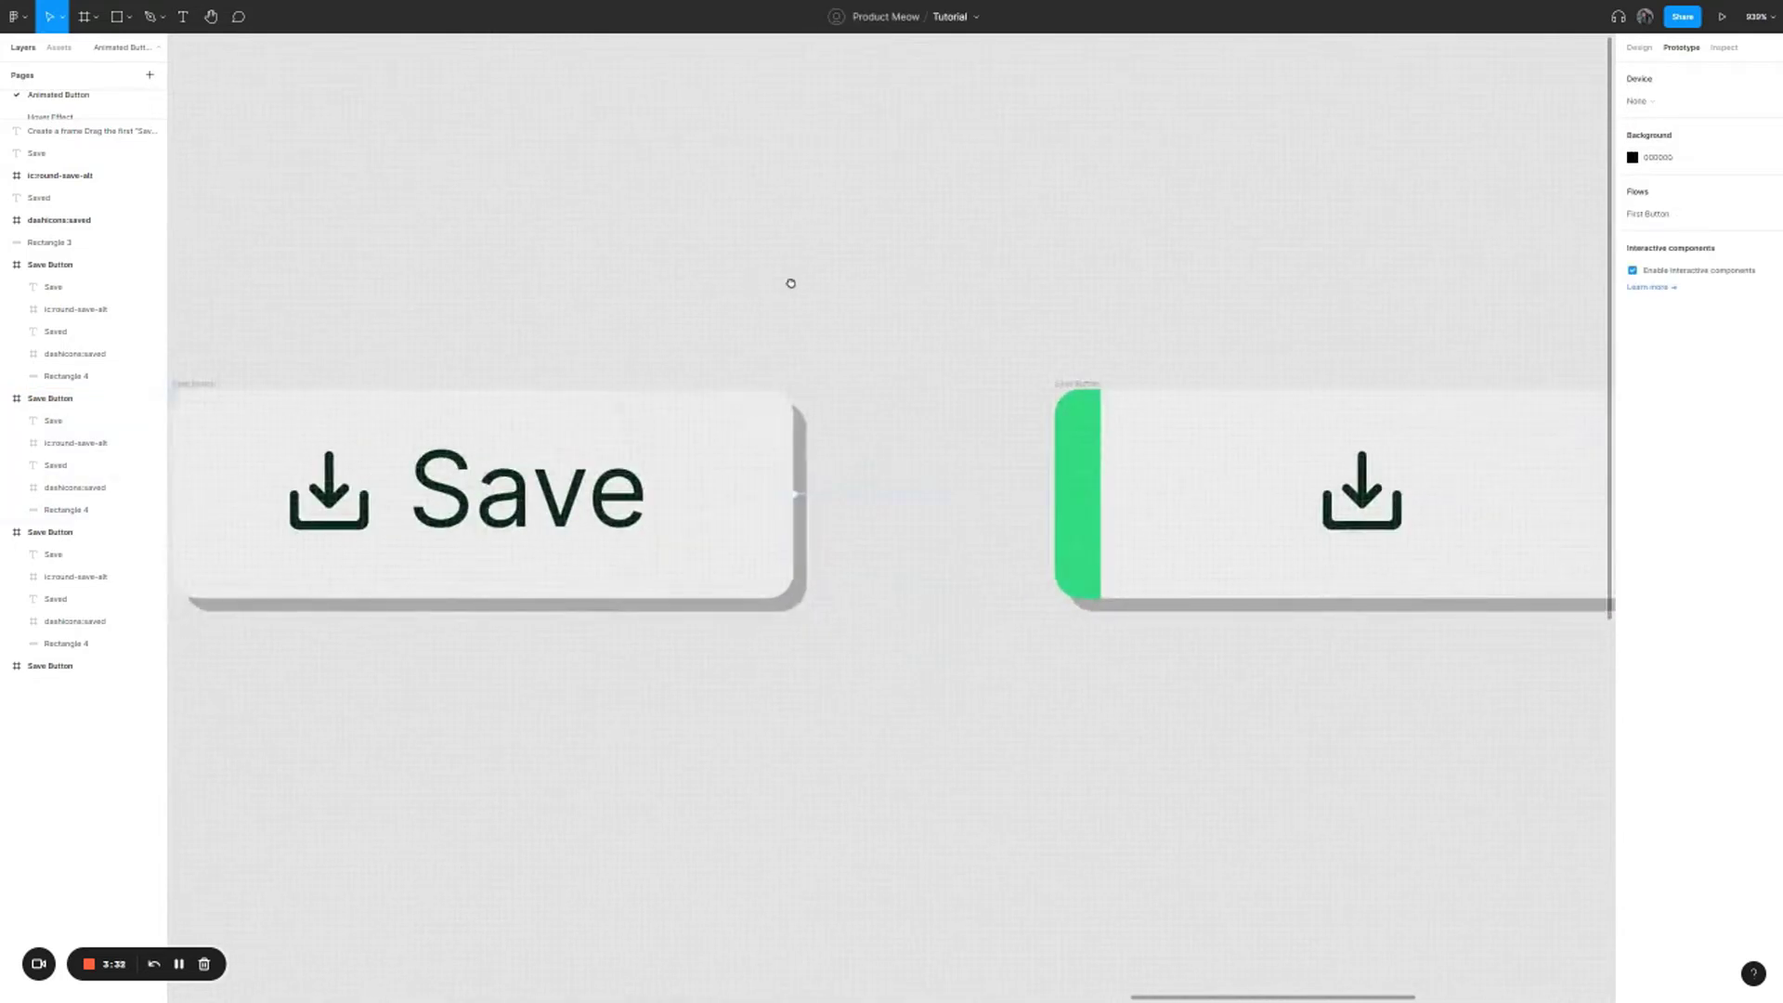
scroll(791, 283, "left", 5)
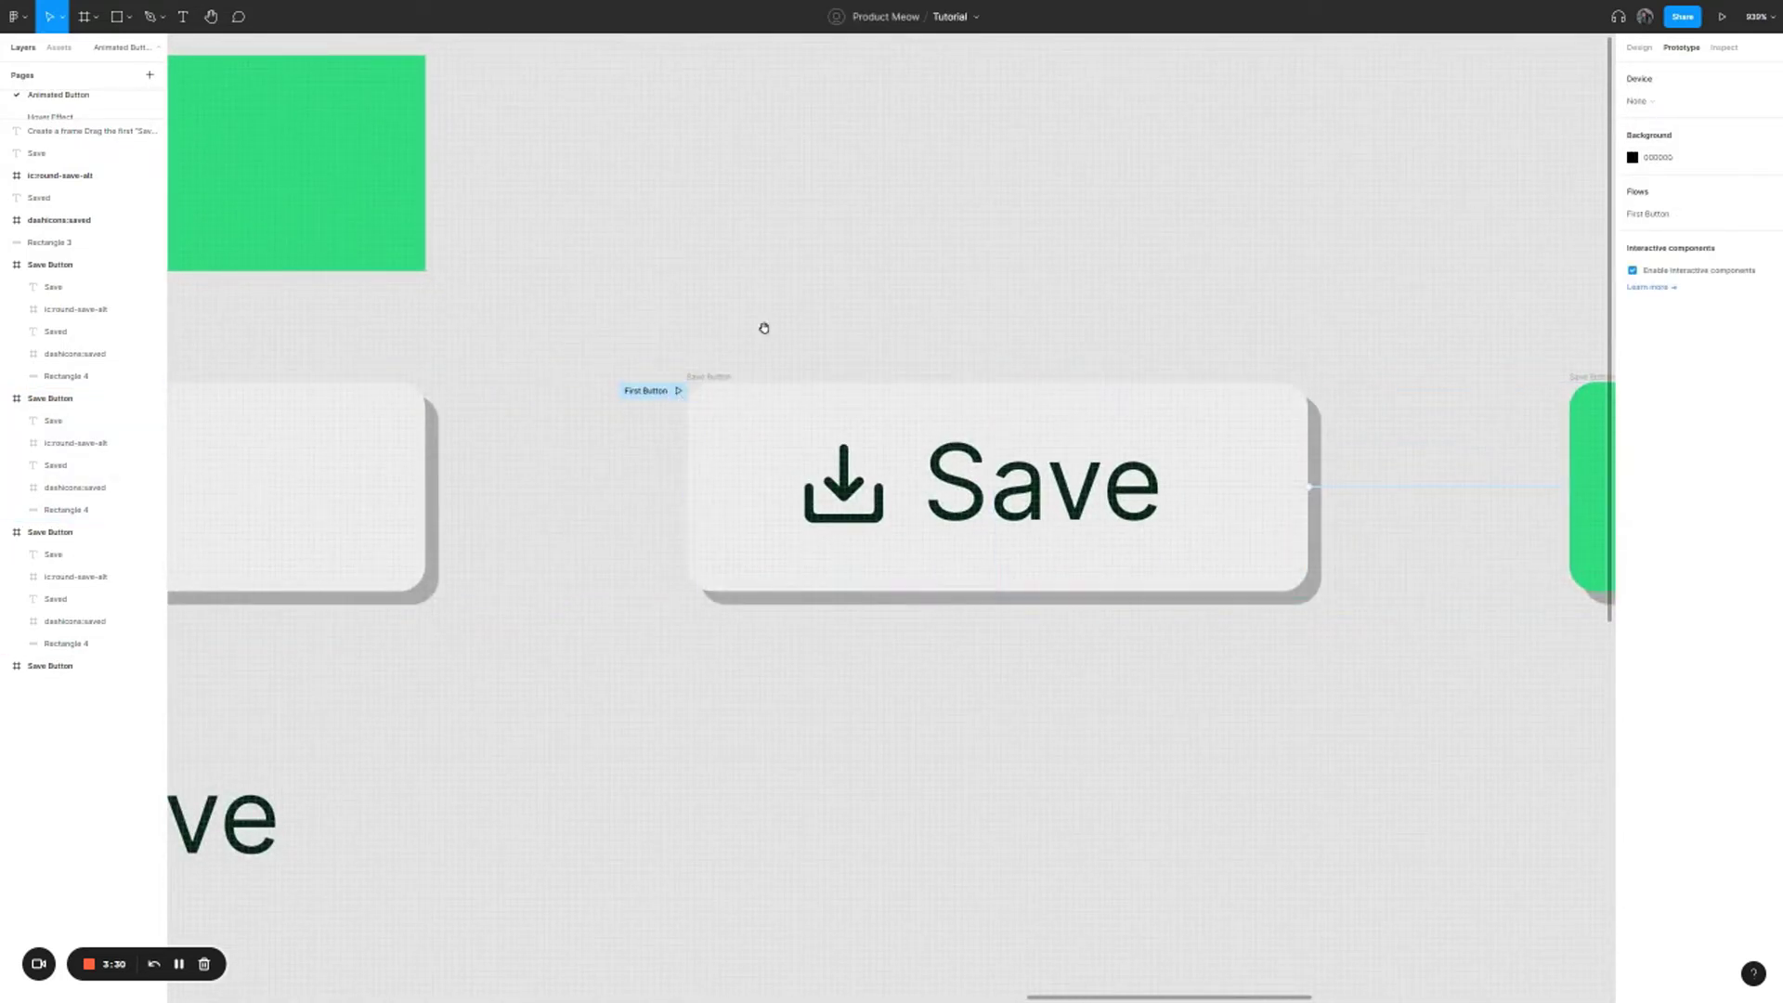
scroll(763, 328, "right", 5)
left_click(363, 380)
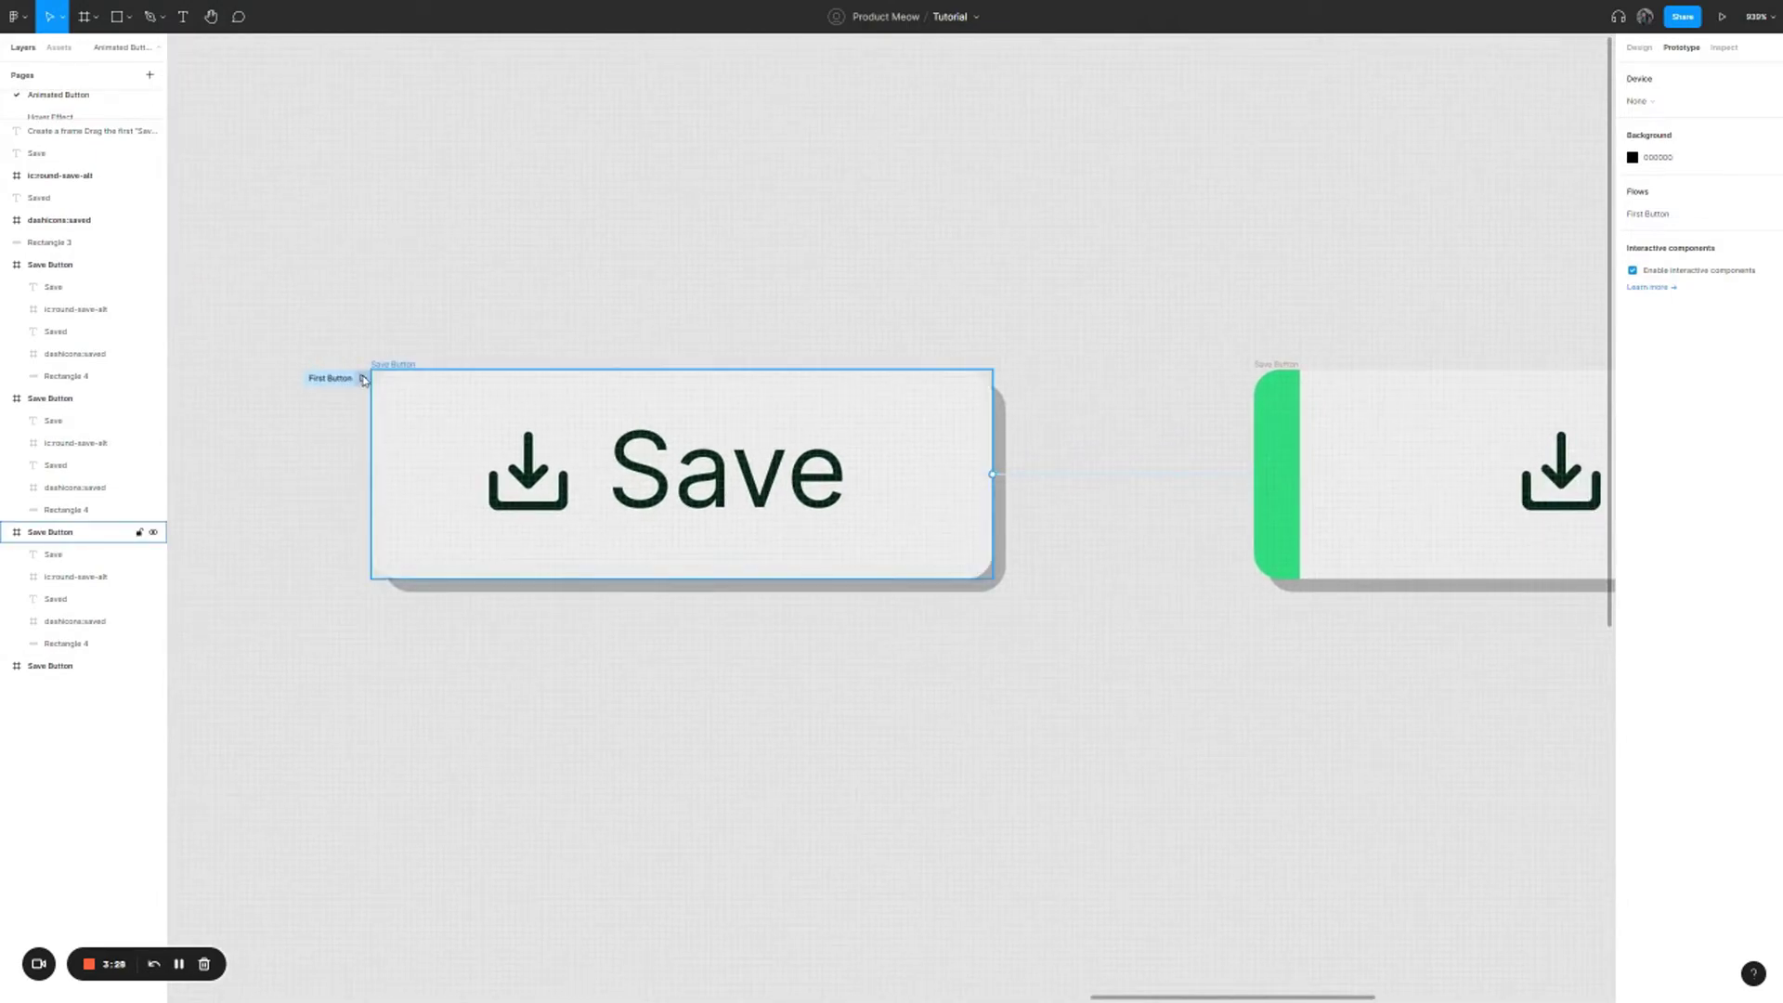
left_click(363, 378)
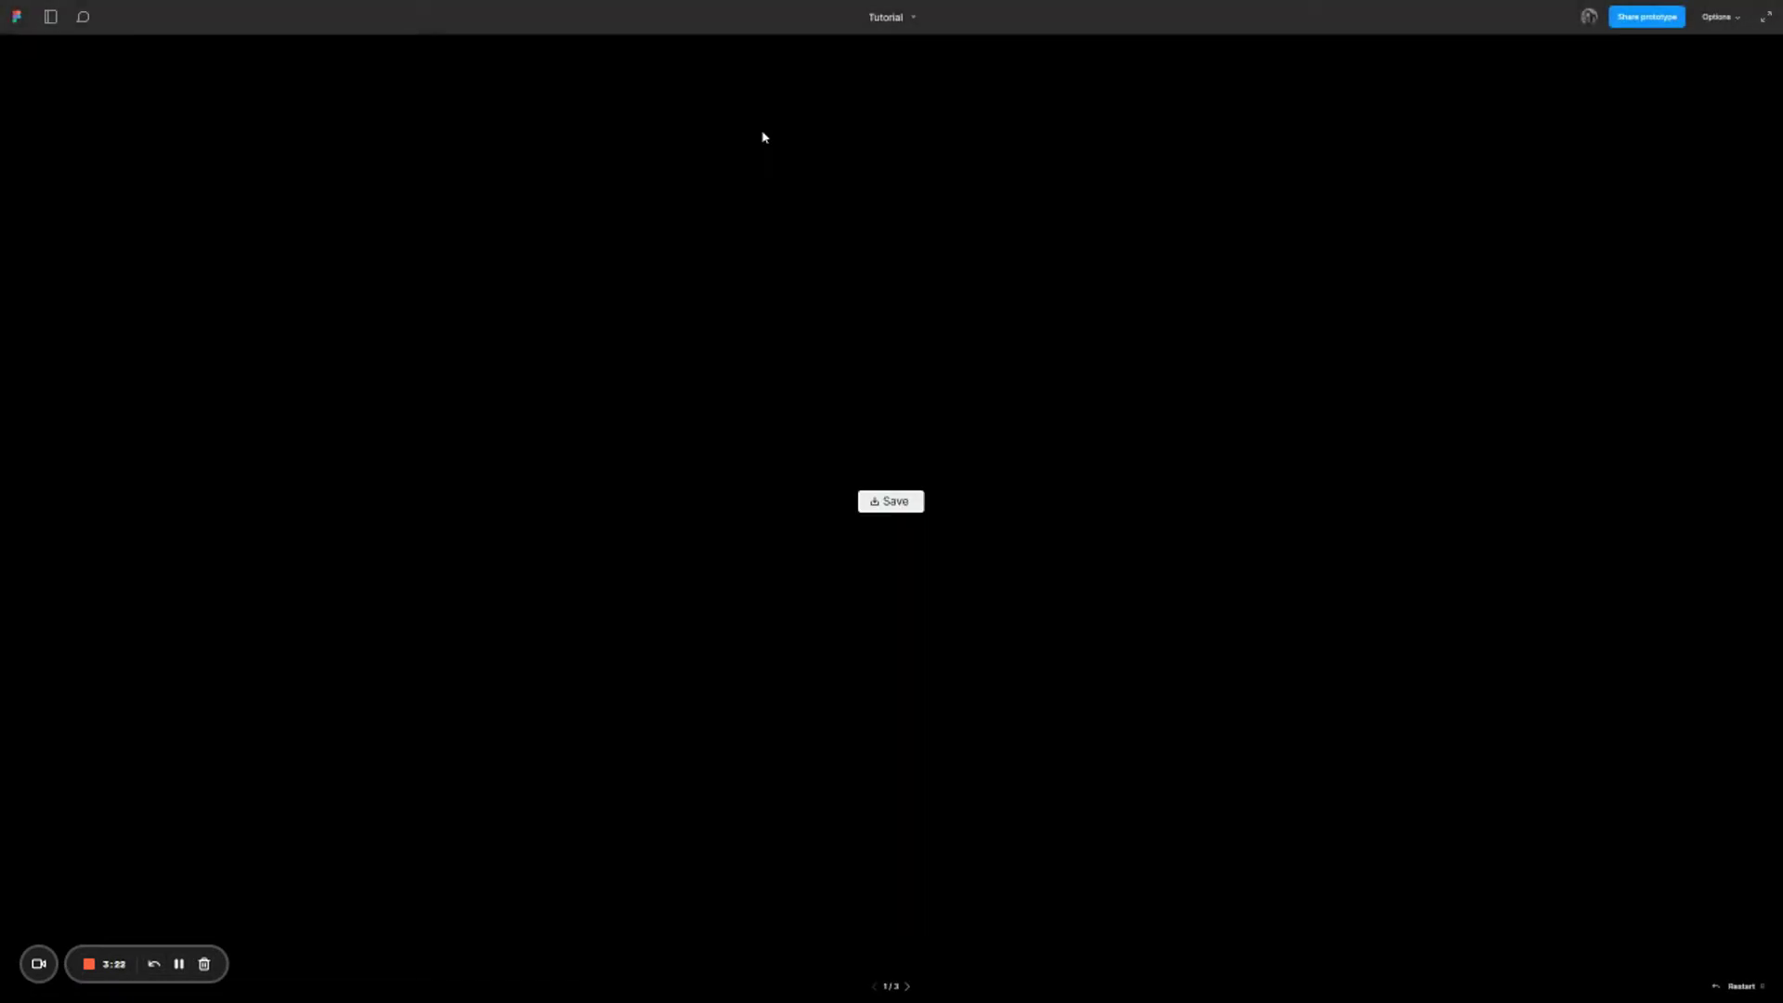
left_click(1718, 18)
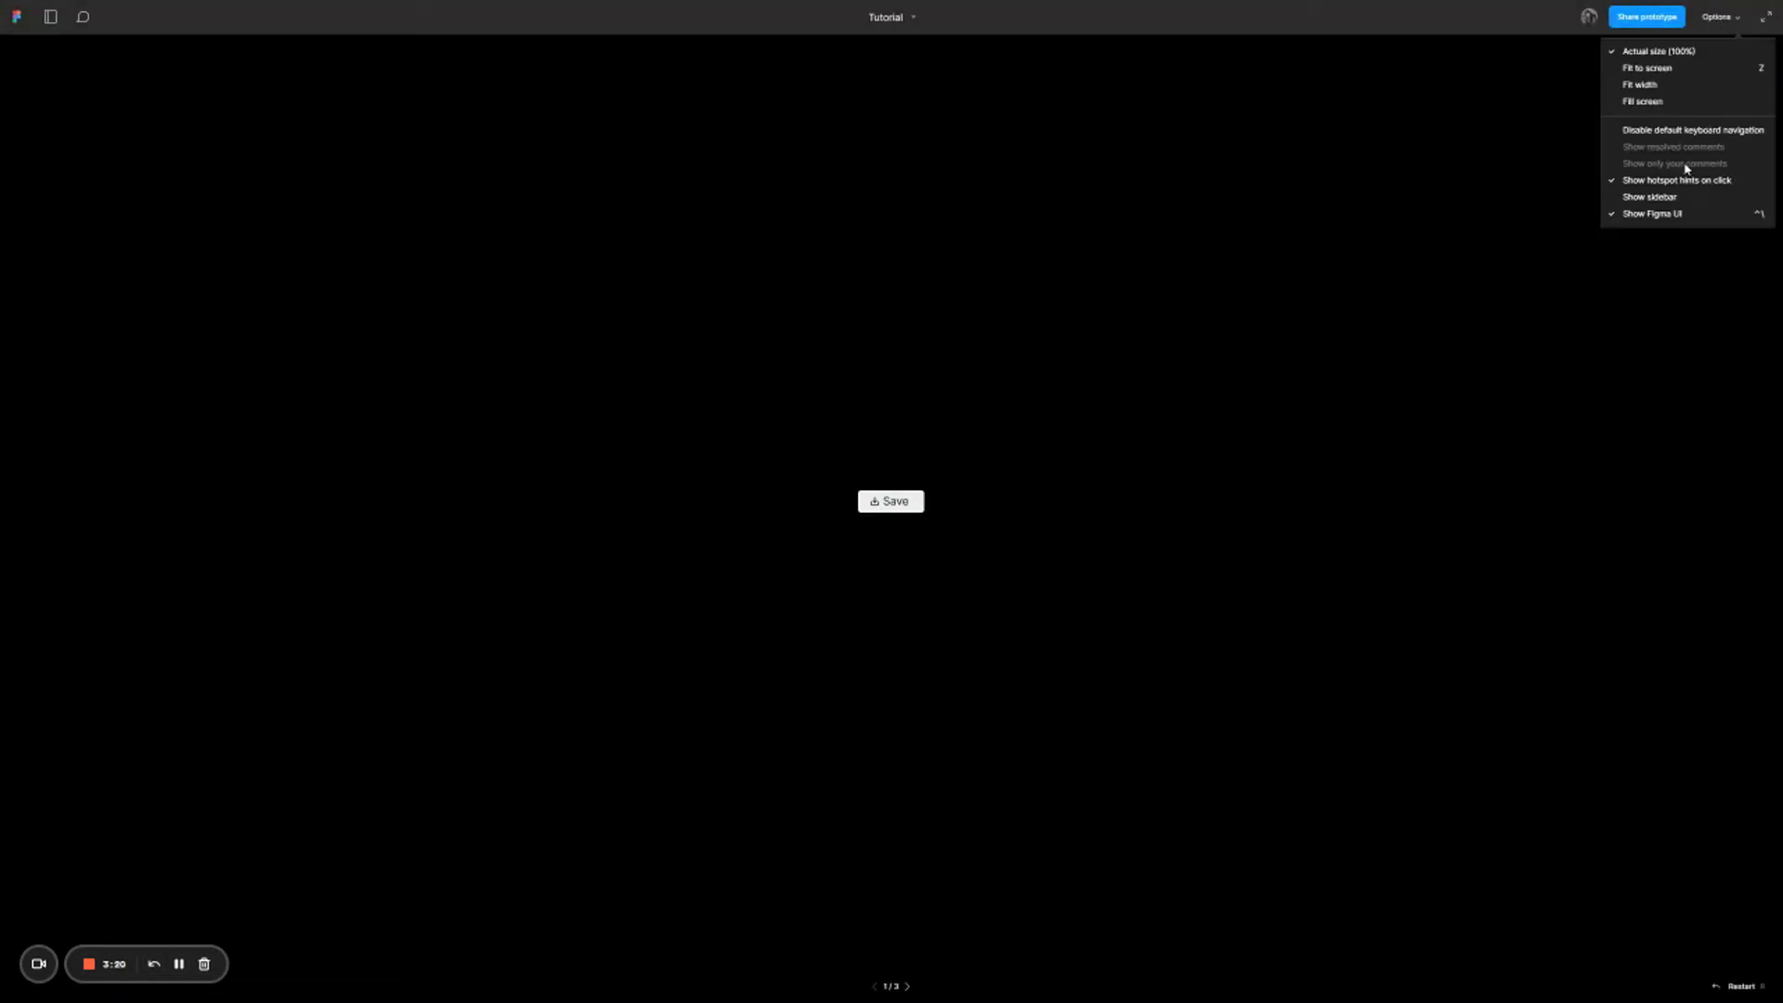
left_click(1680, 109)
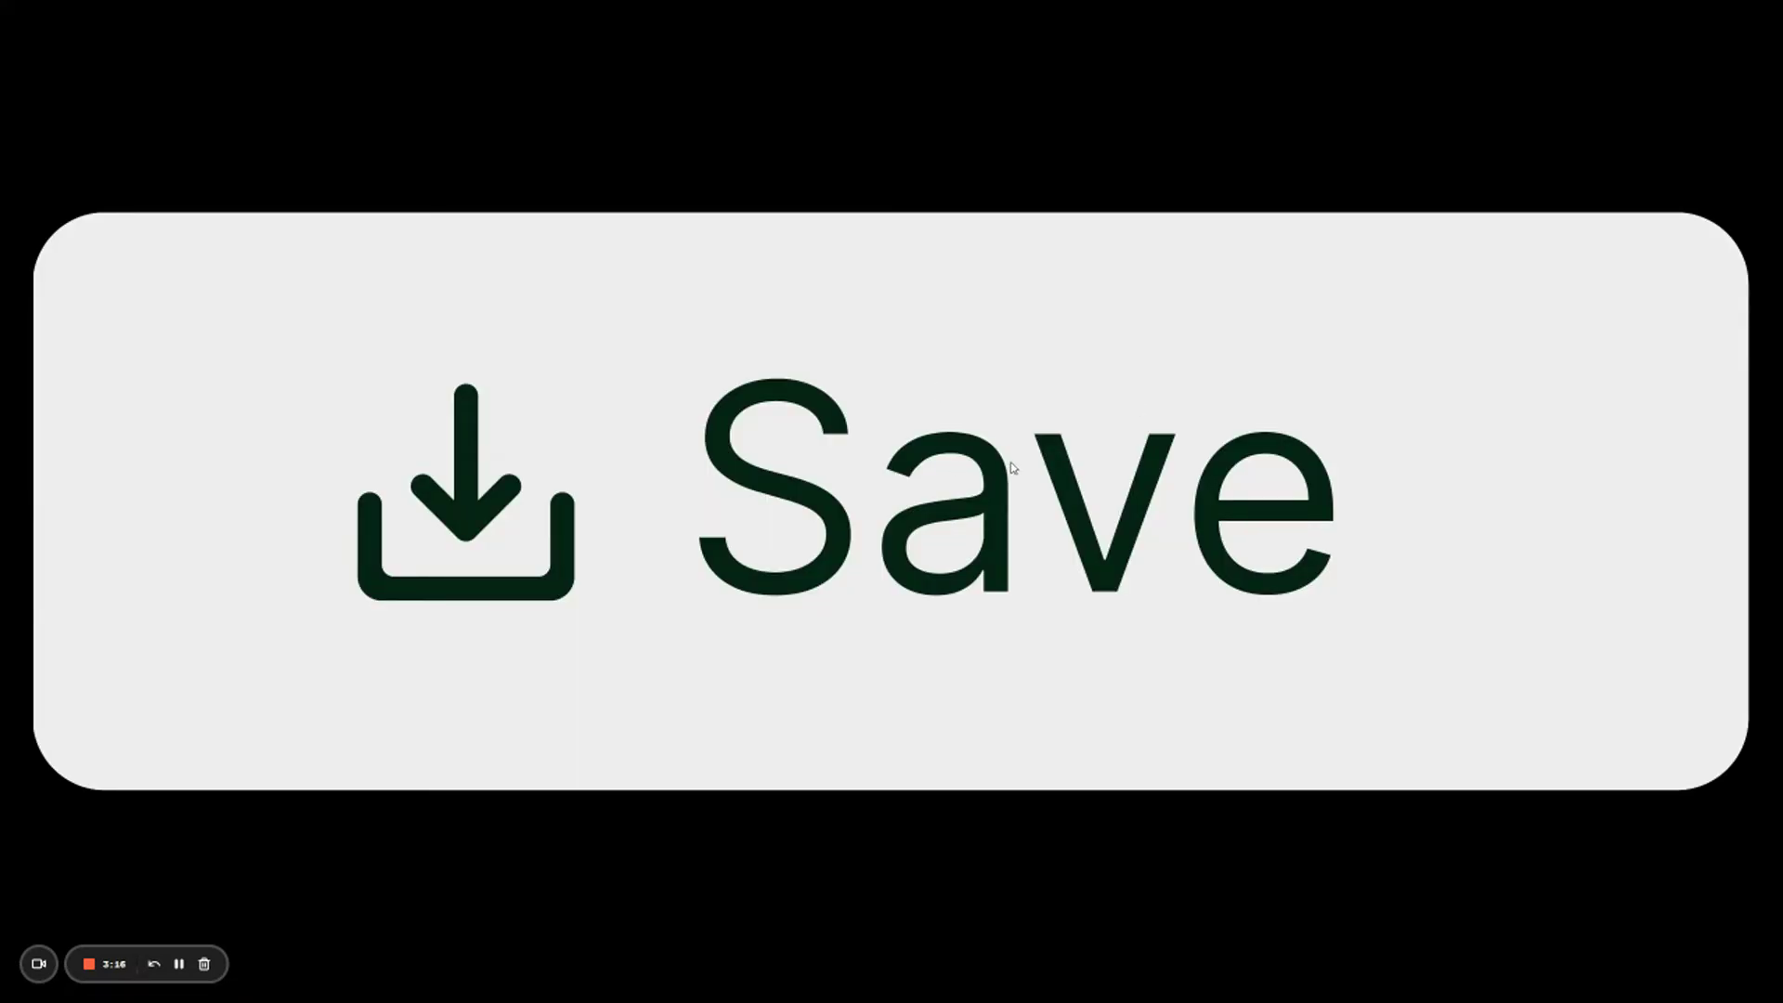
left_click(1019, 489)
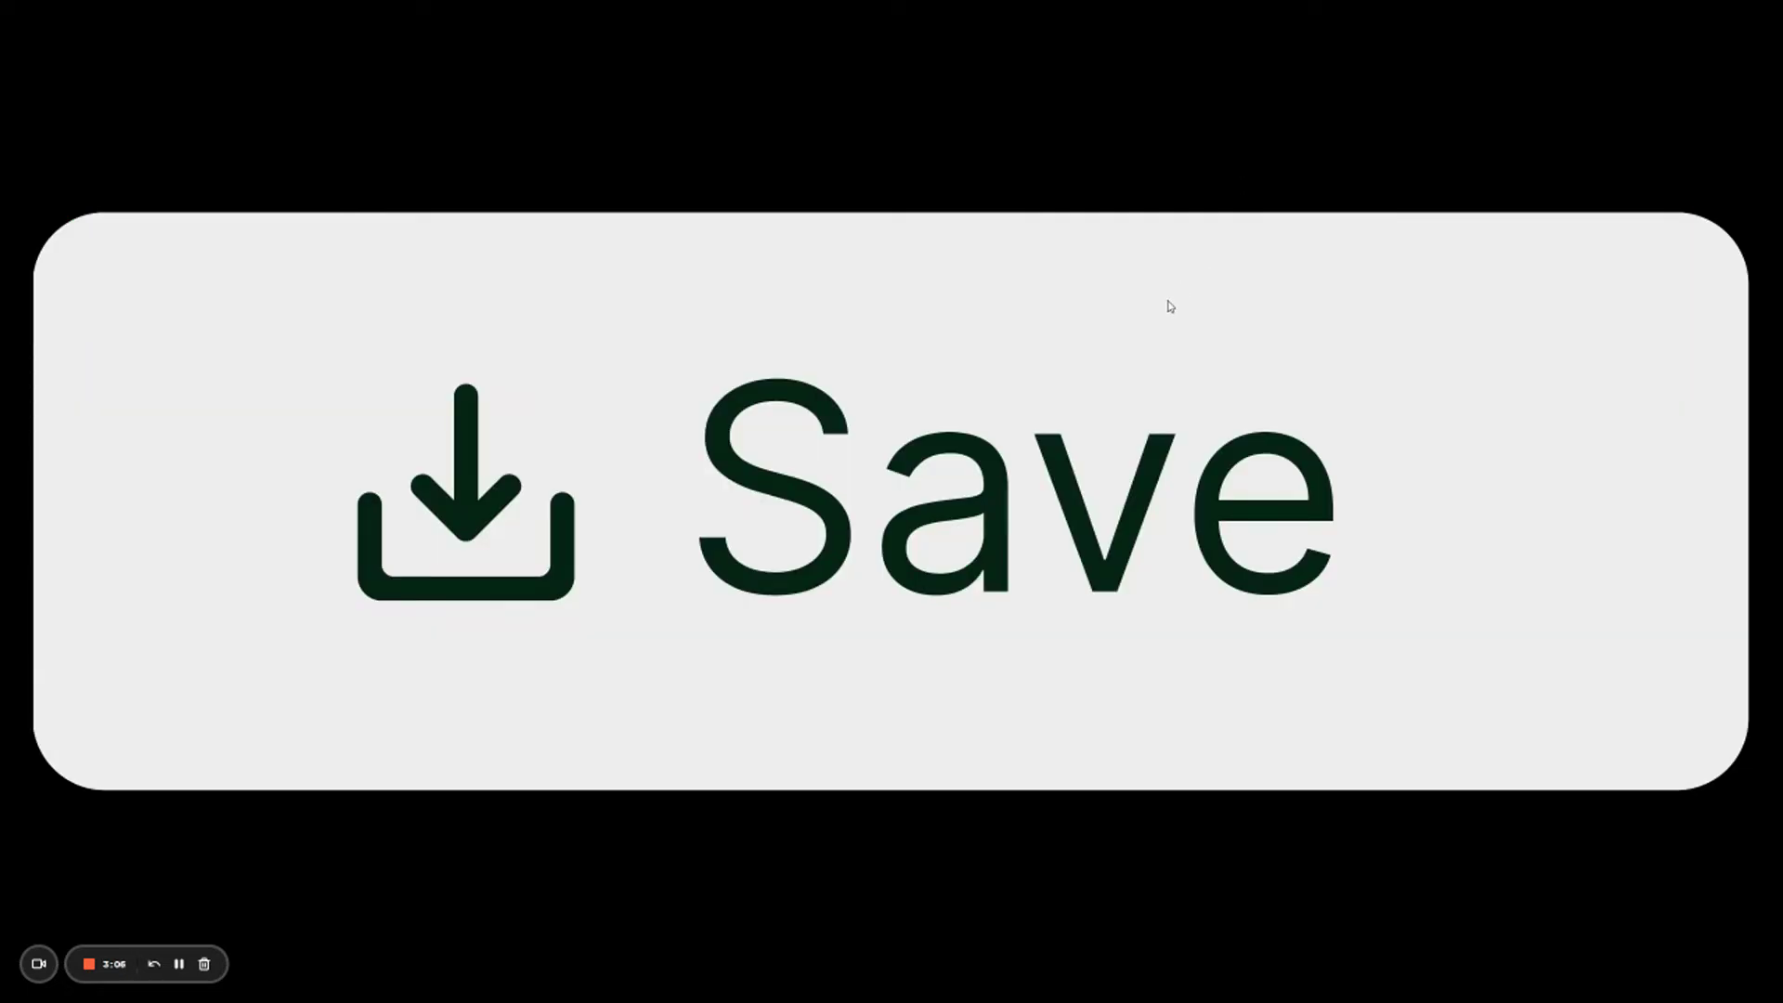
left_click(1170, 306)
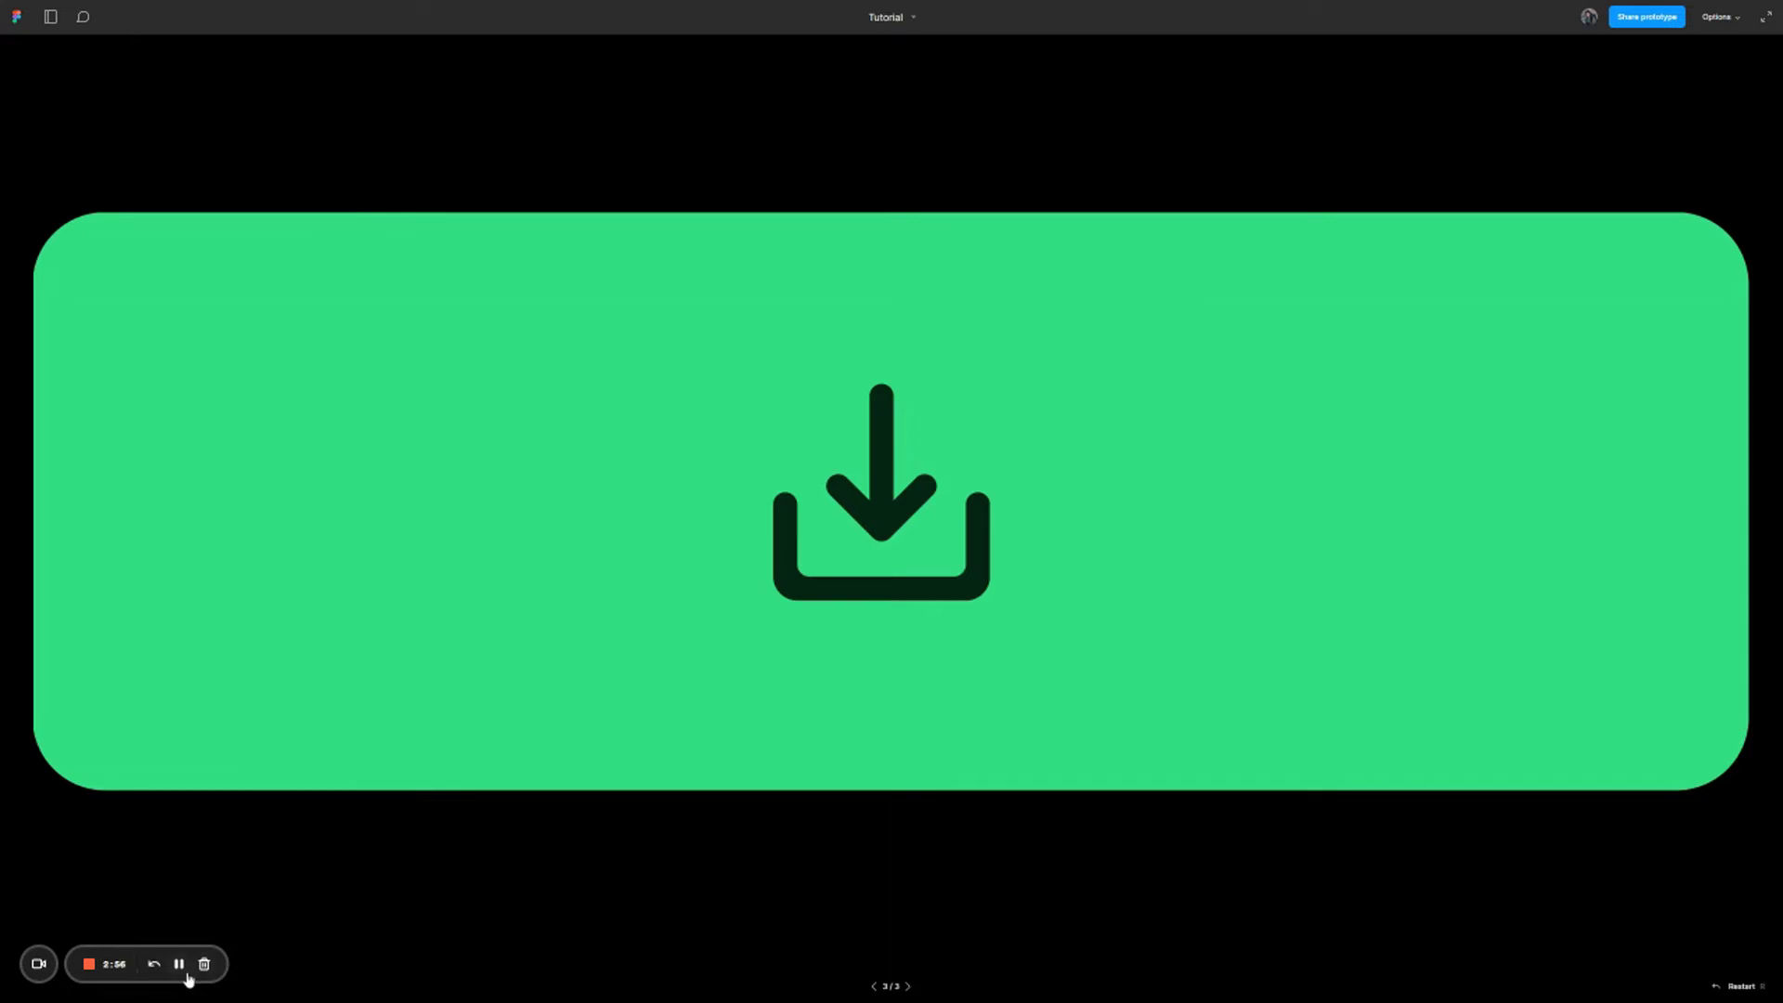
key("ctrl+w")
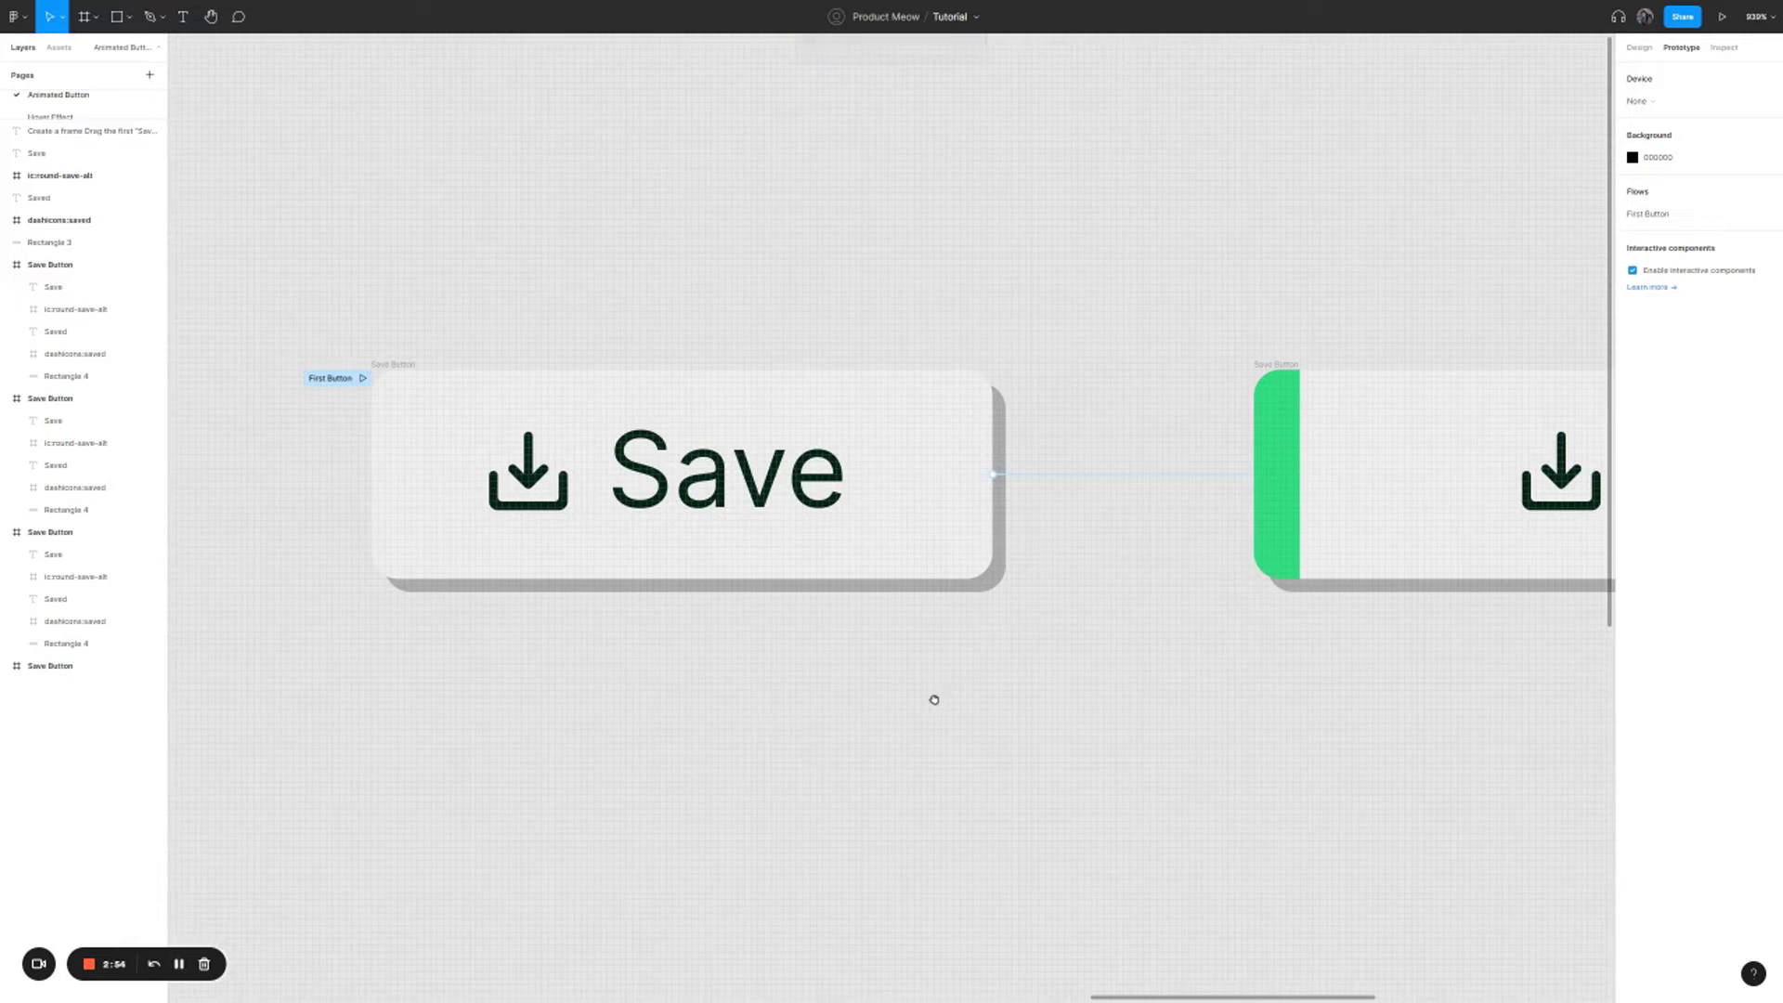
- Duplicate the green third Save Button frame to create a fourth frame beside it
scroll(934, 700, "right", 10)
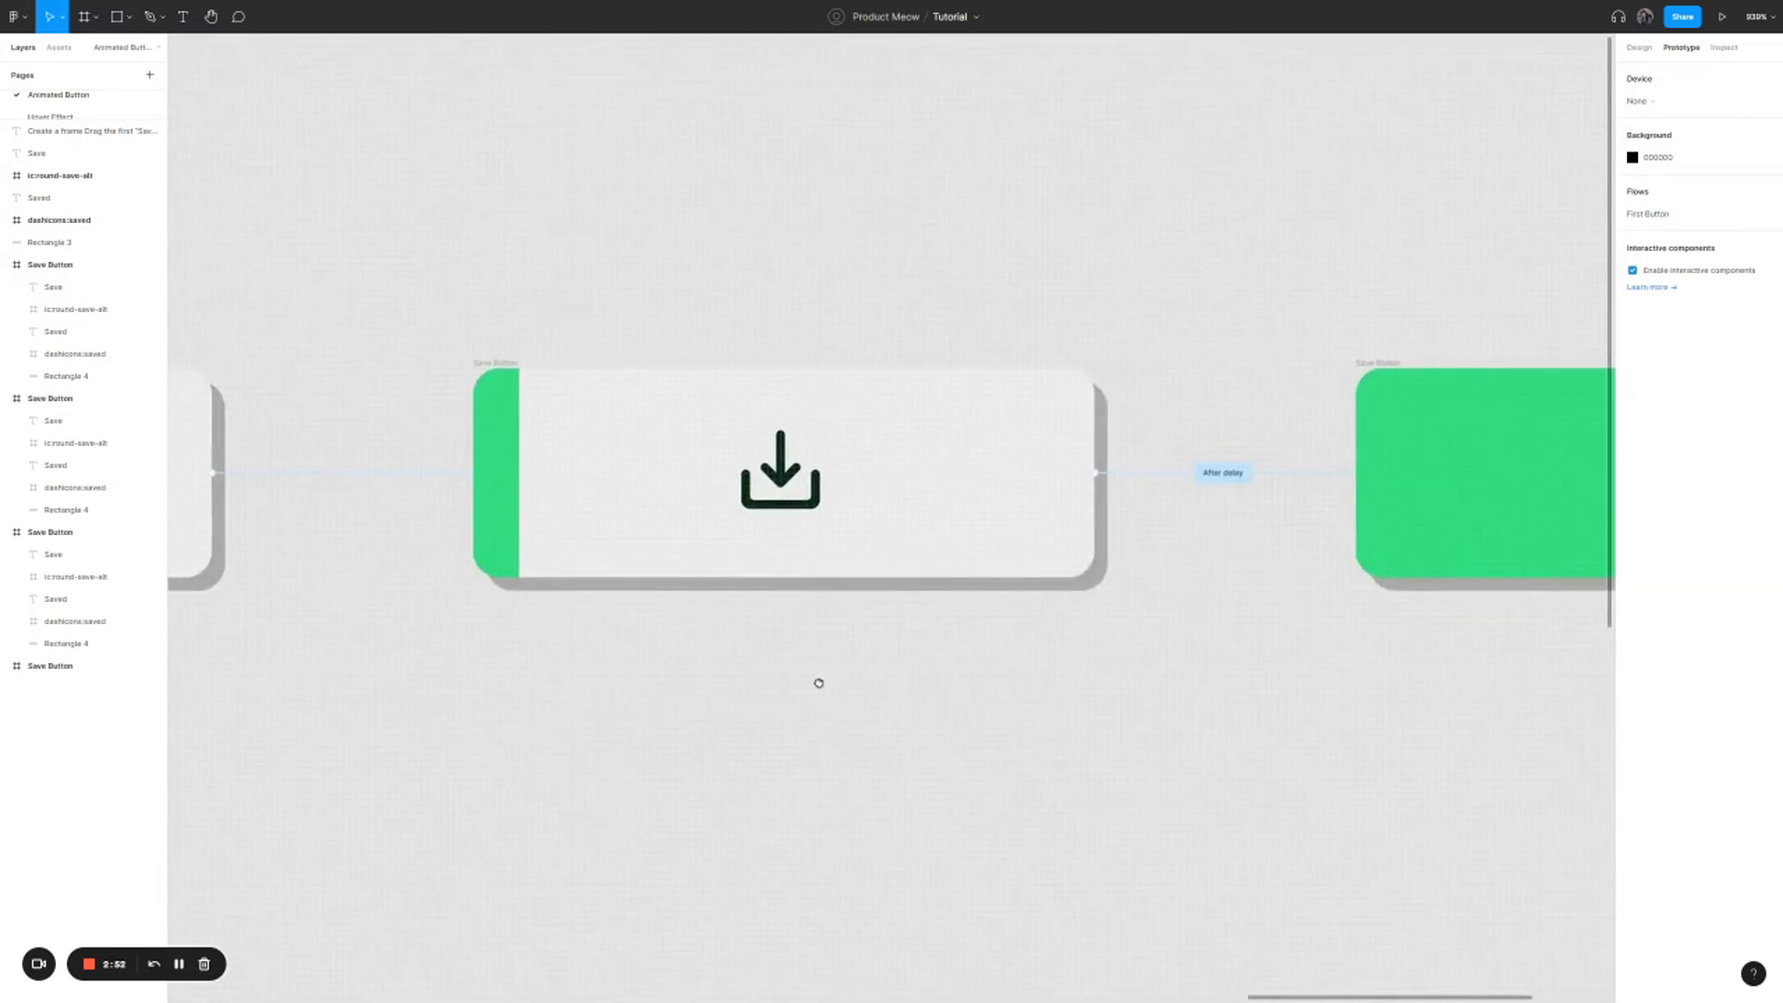
scroll(818, 682, "right", 10)
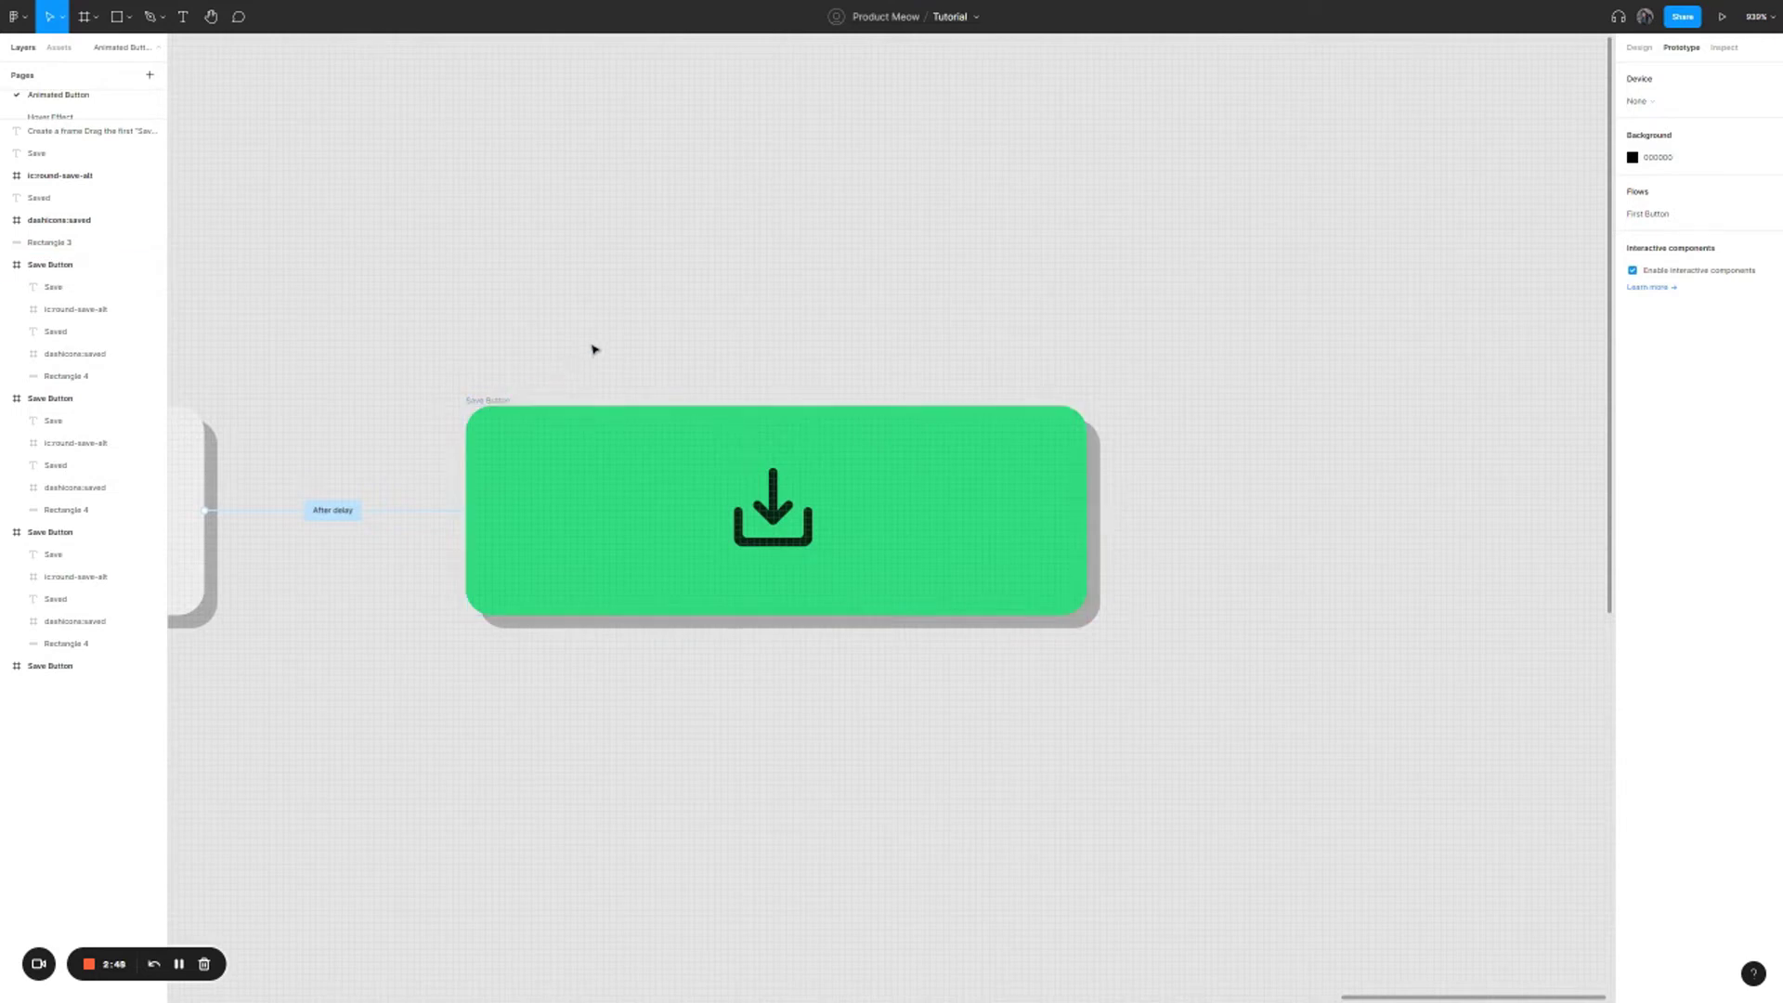
scroll(557, 339, "right", 2)
left_click(432, 392)
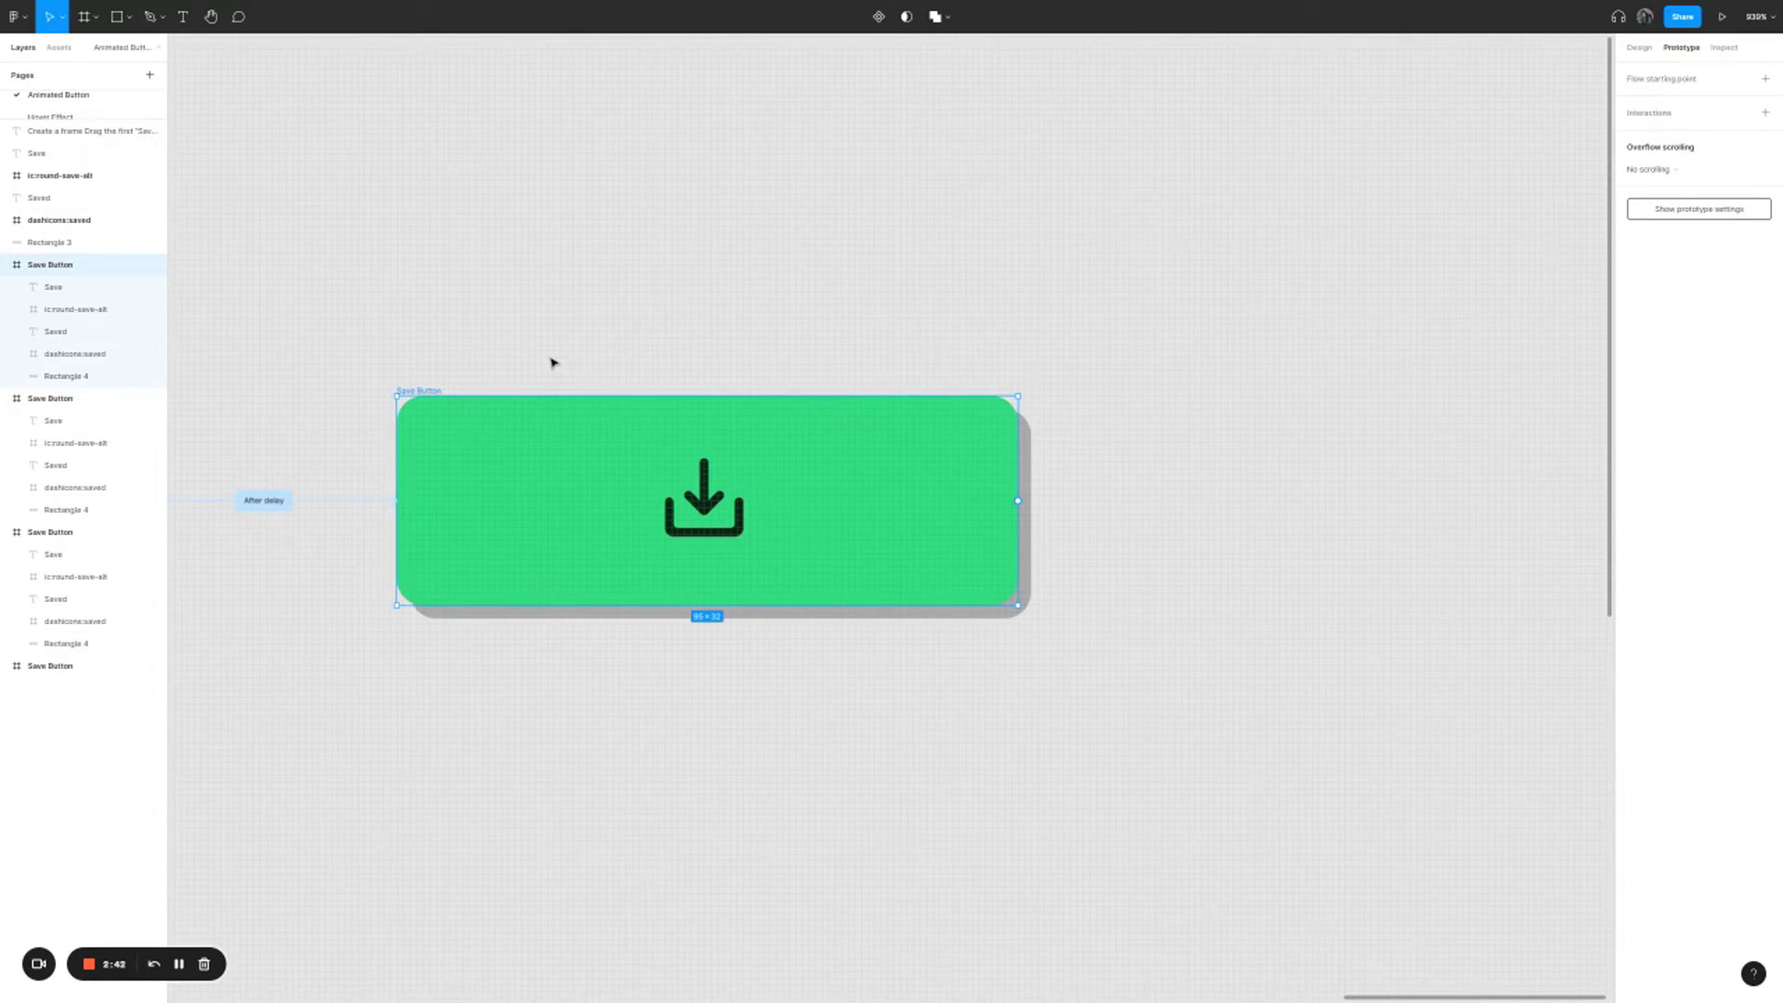
left_click(444, 373)
left_click(427, 390)
key("ctrl+v")
scroll(842, 330, "right", 10)
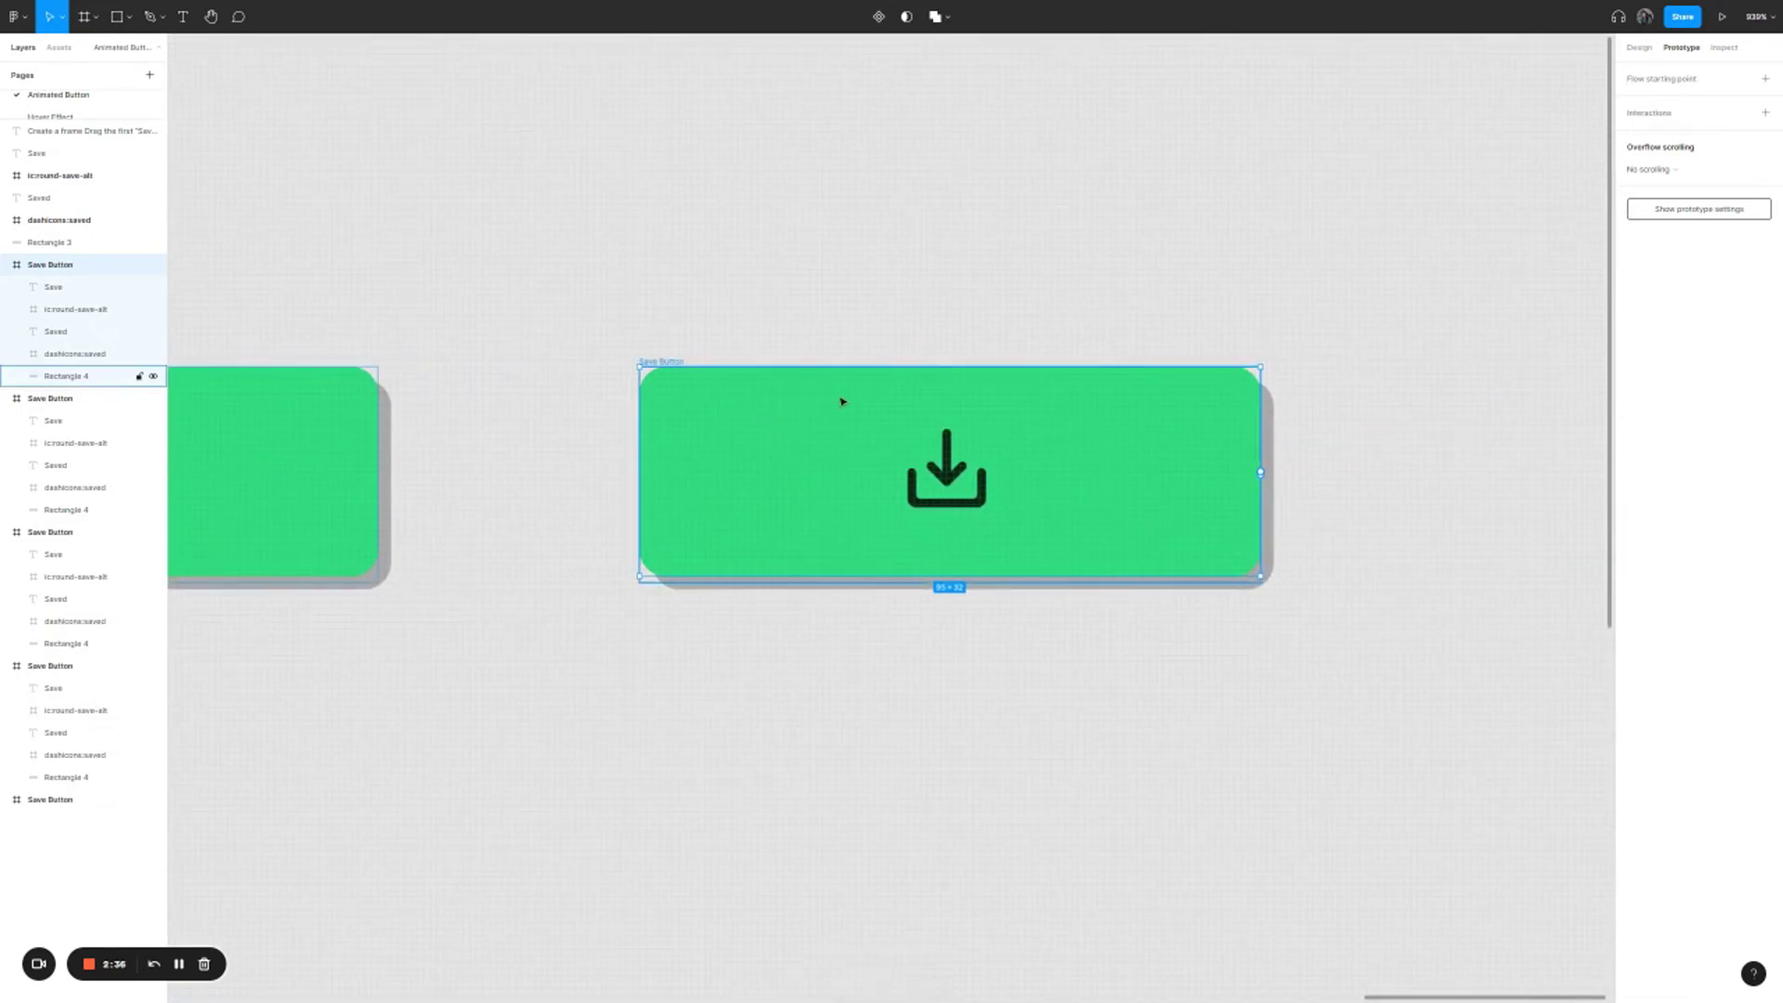
- In the fourth frame, move the download icon out above the button and bring the Saved text and check icon up onto the green fill
left_click(952, 474)
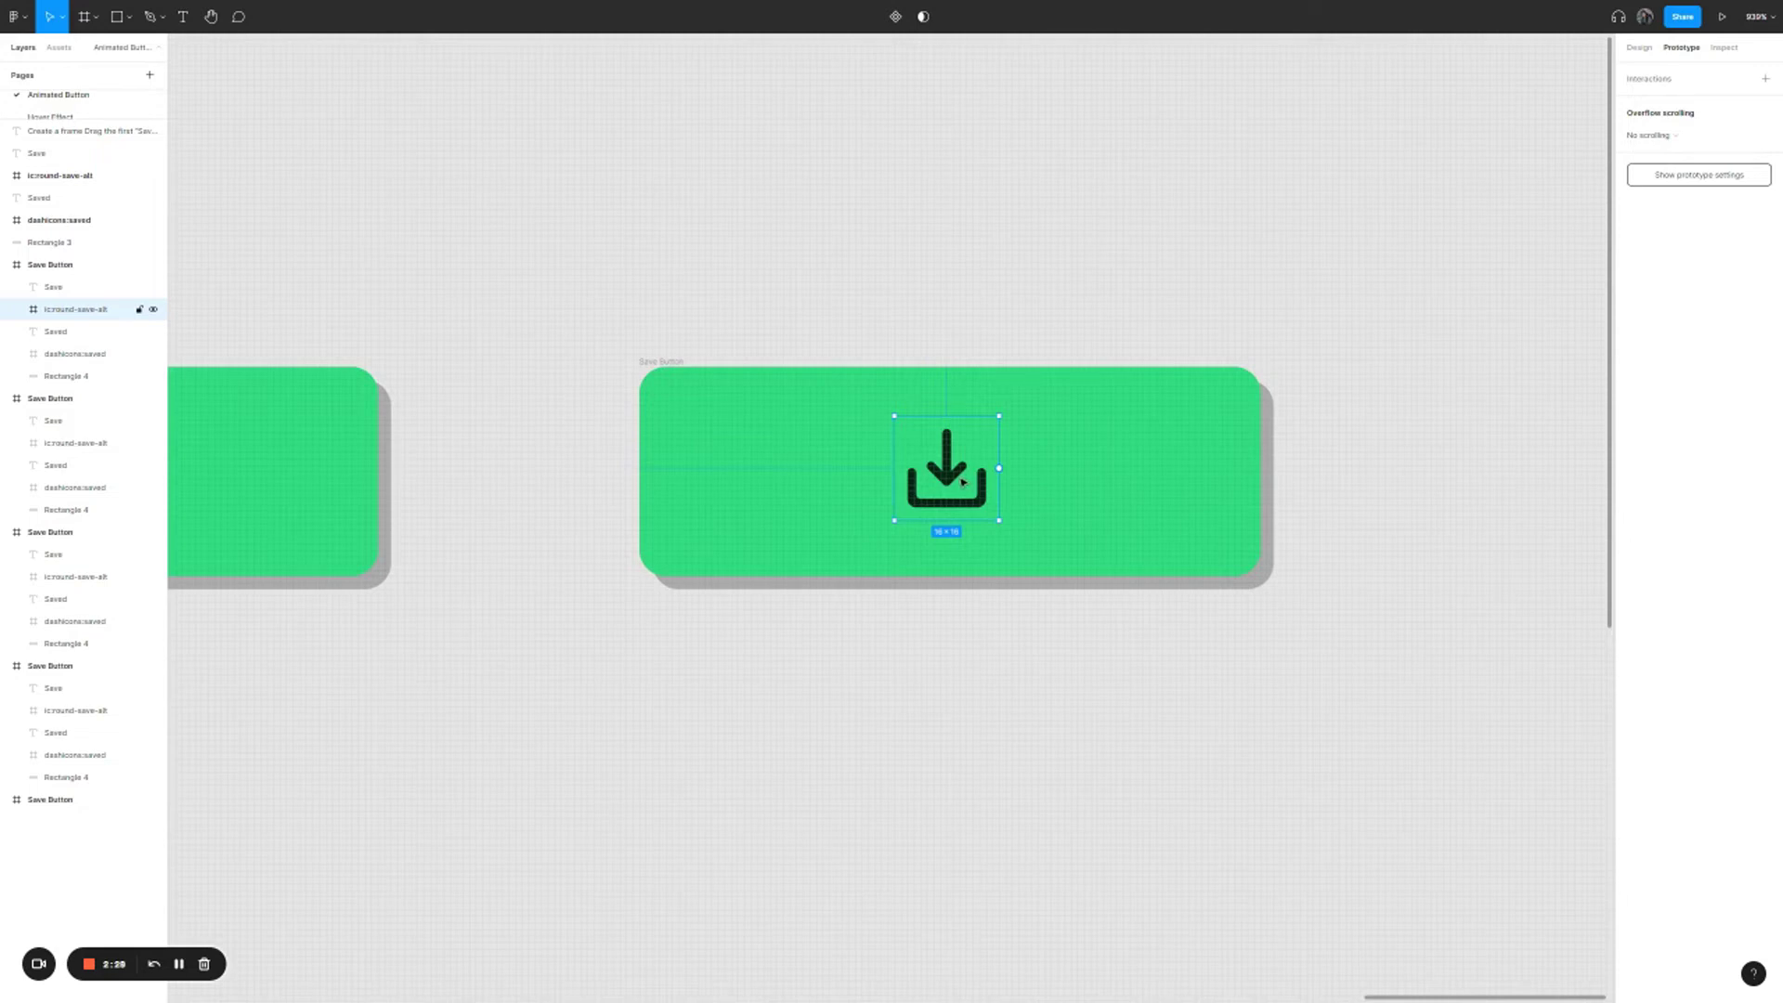
left_click_drag(956, 491, 953, 285)
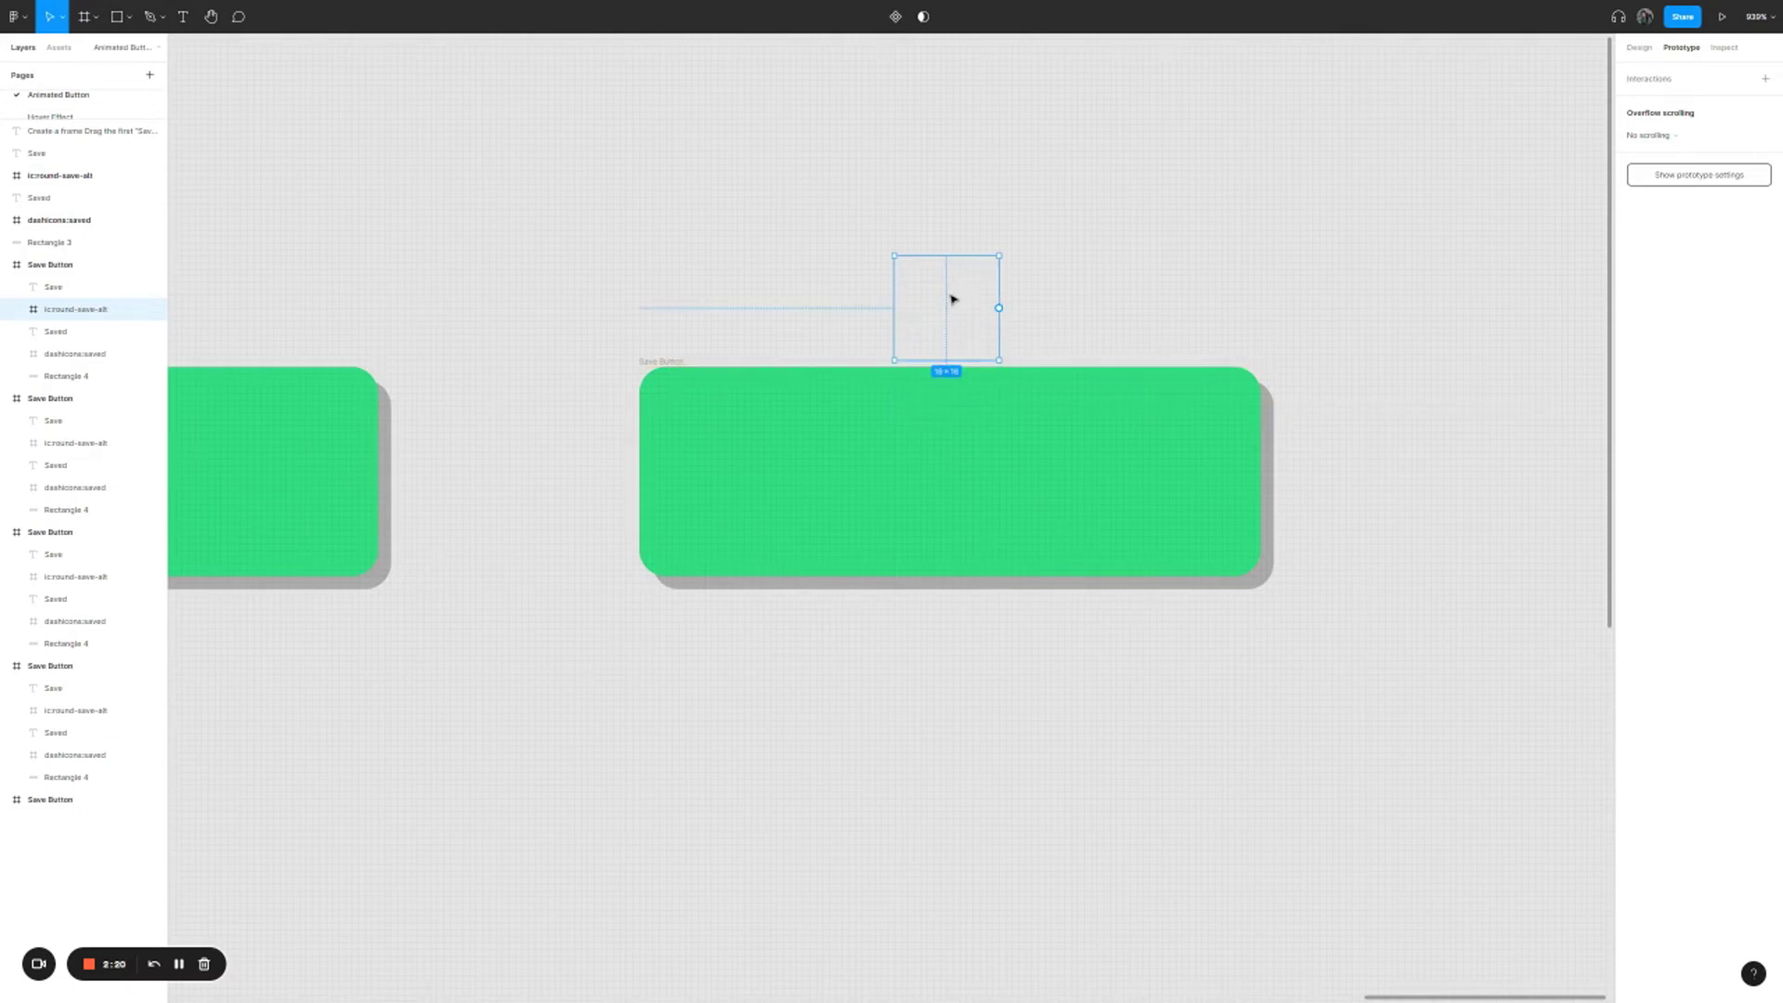
left_click(642, 361)
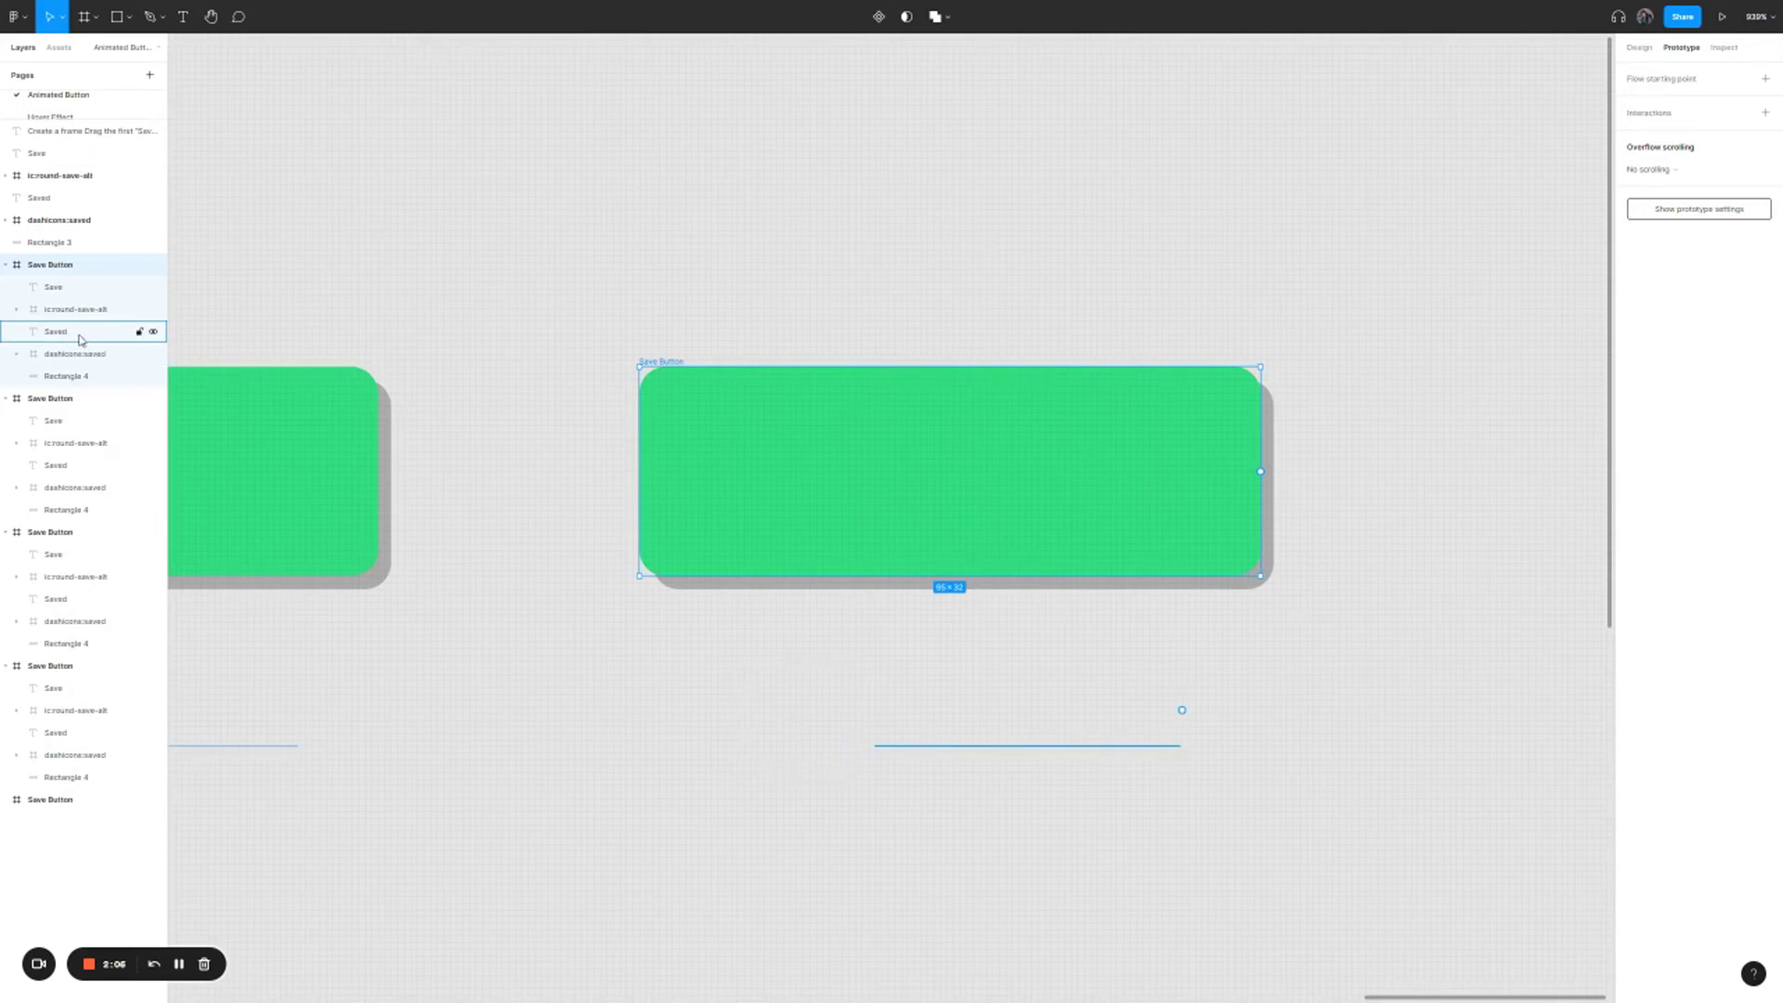
left_click(69, 332)
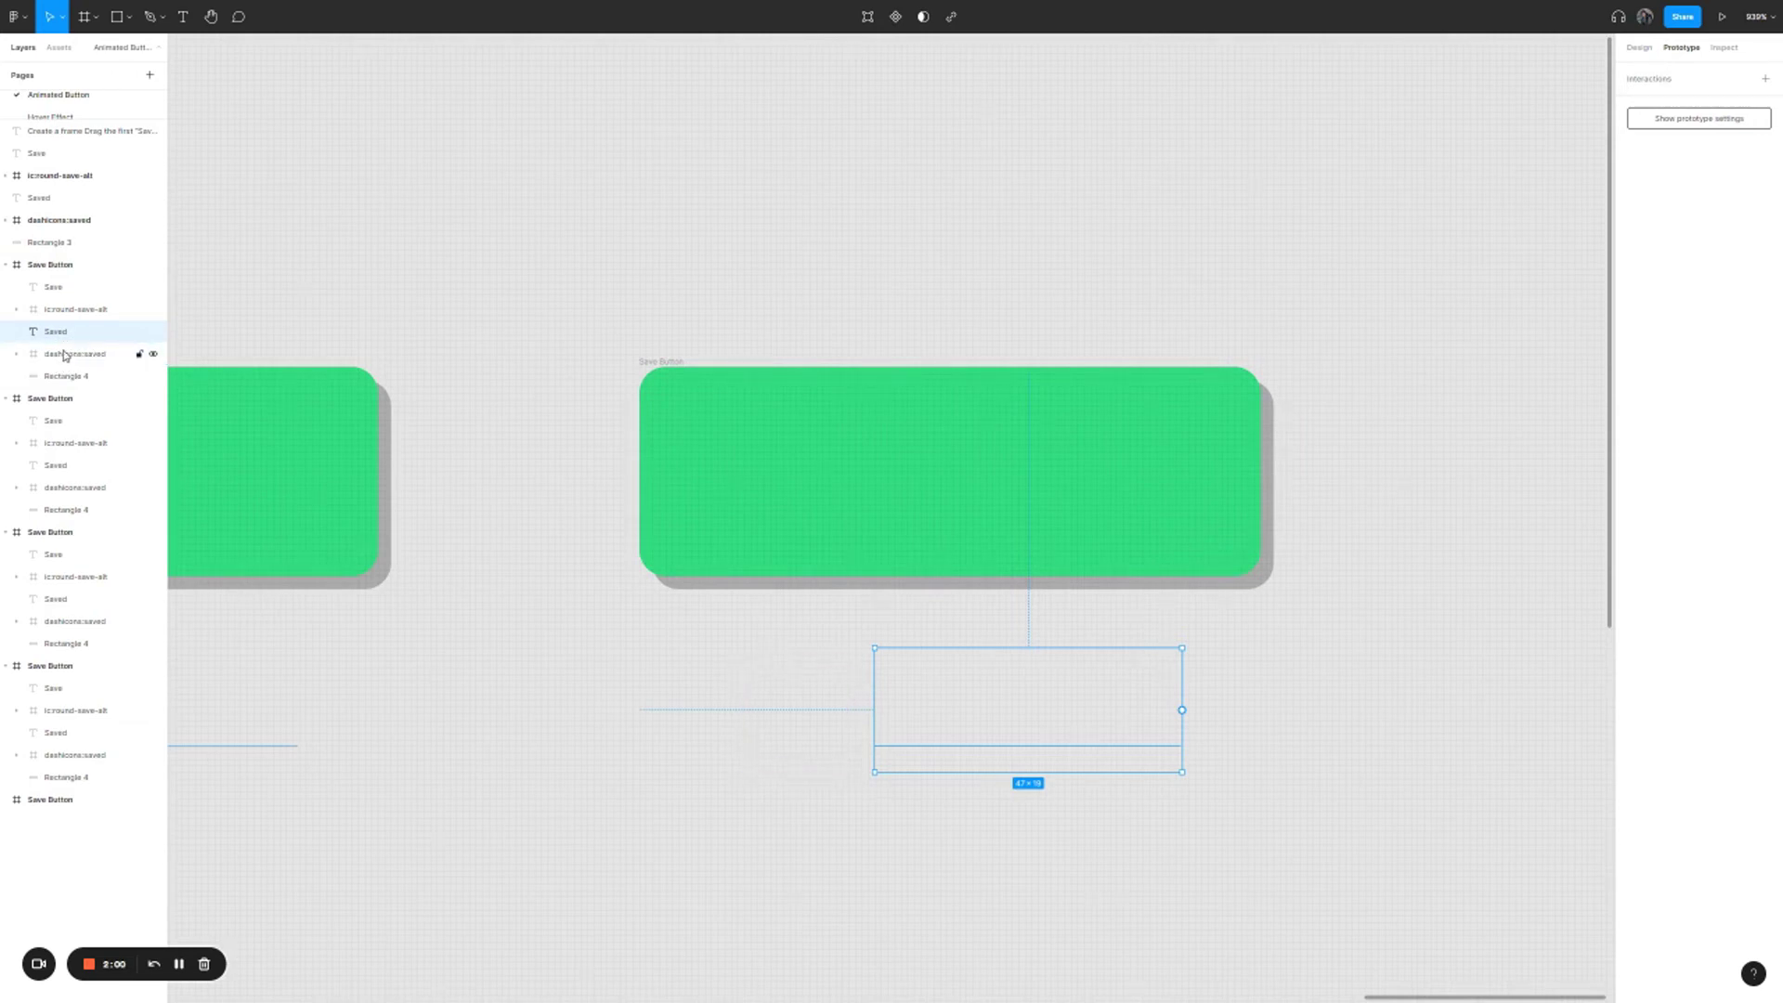
left_click(78, 358, "shift")
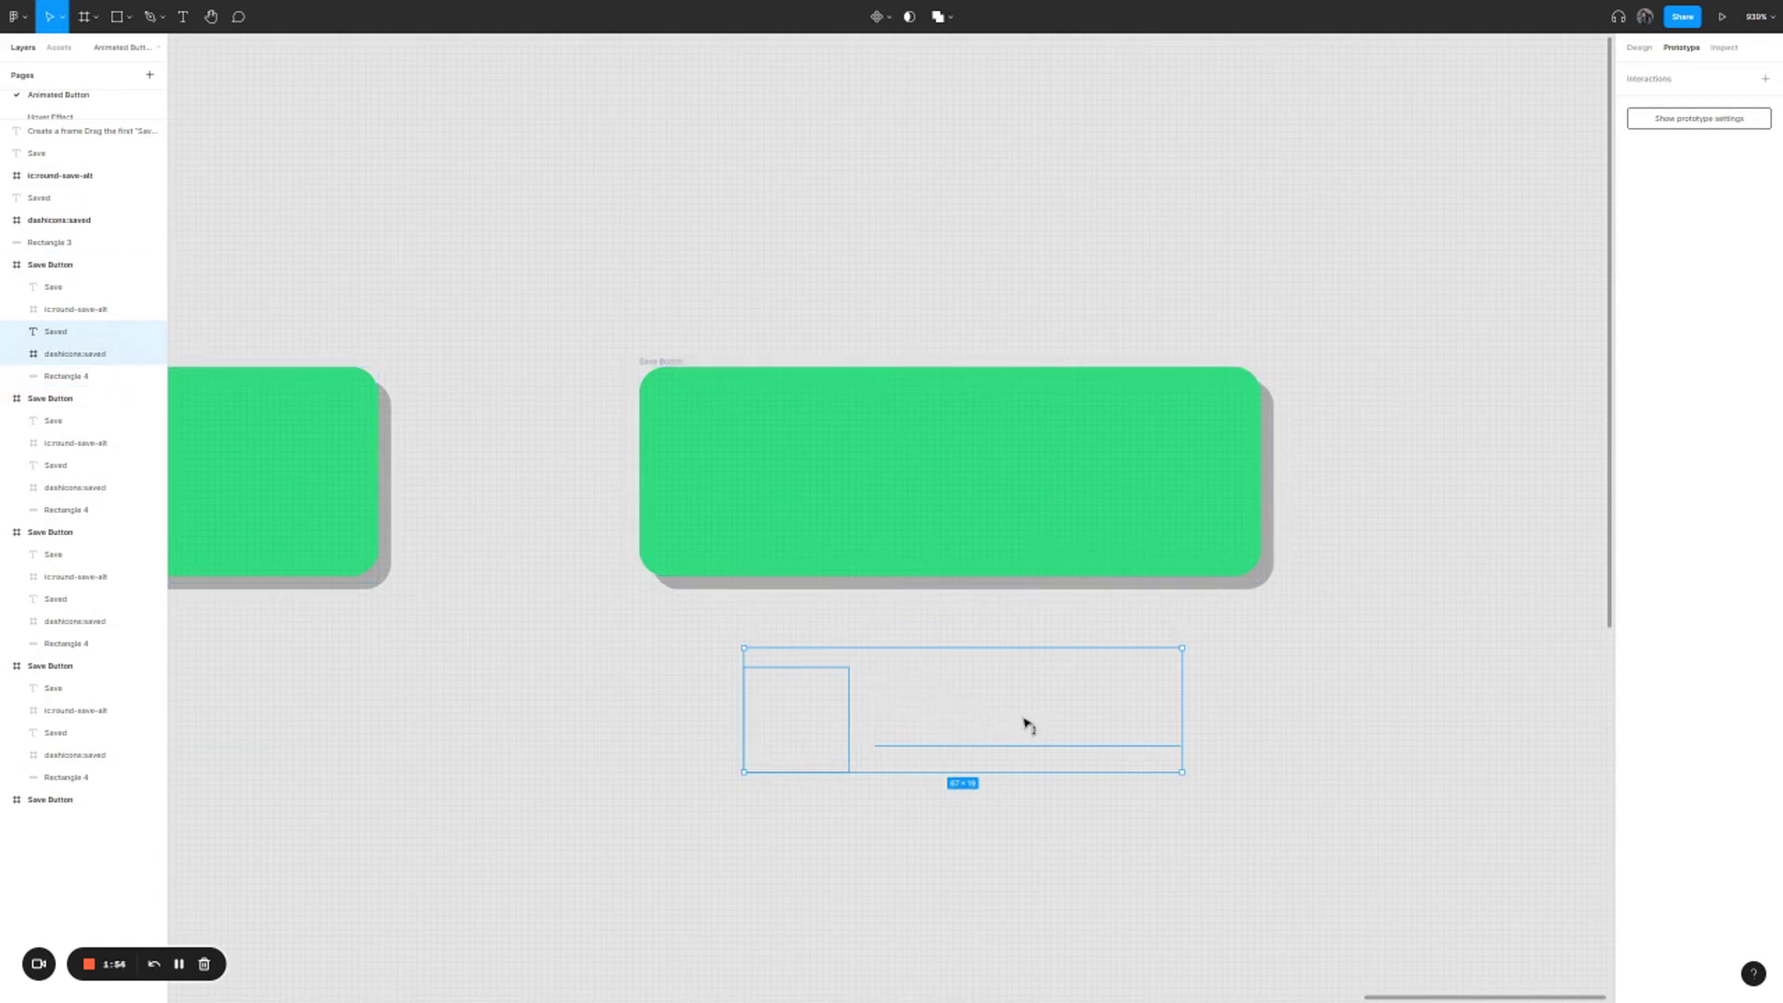
left_click_drag(1050, 680, 1038, 492)
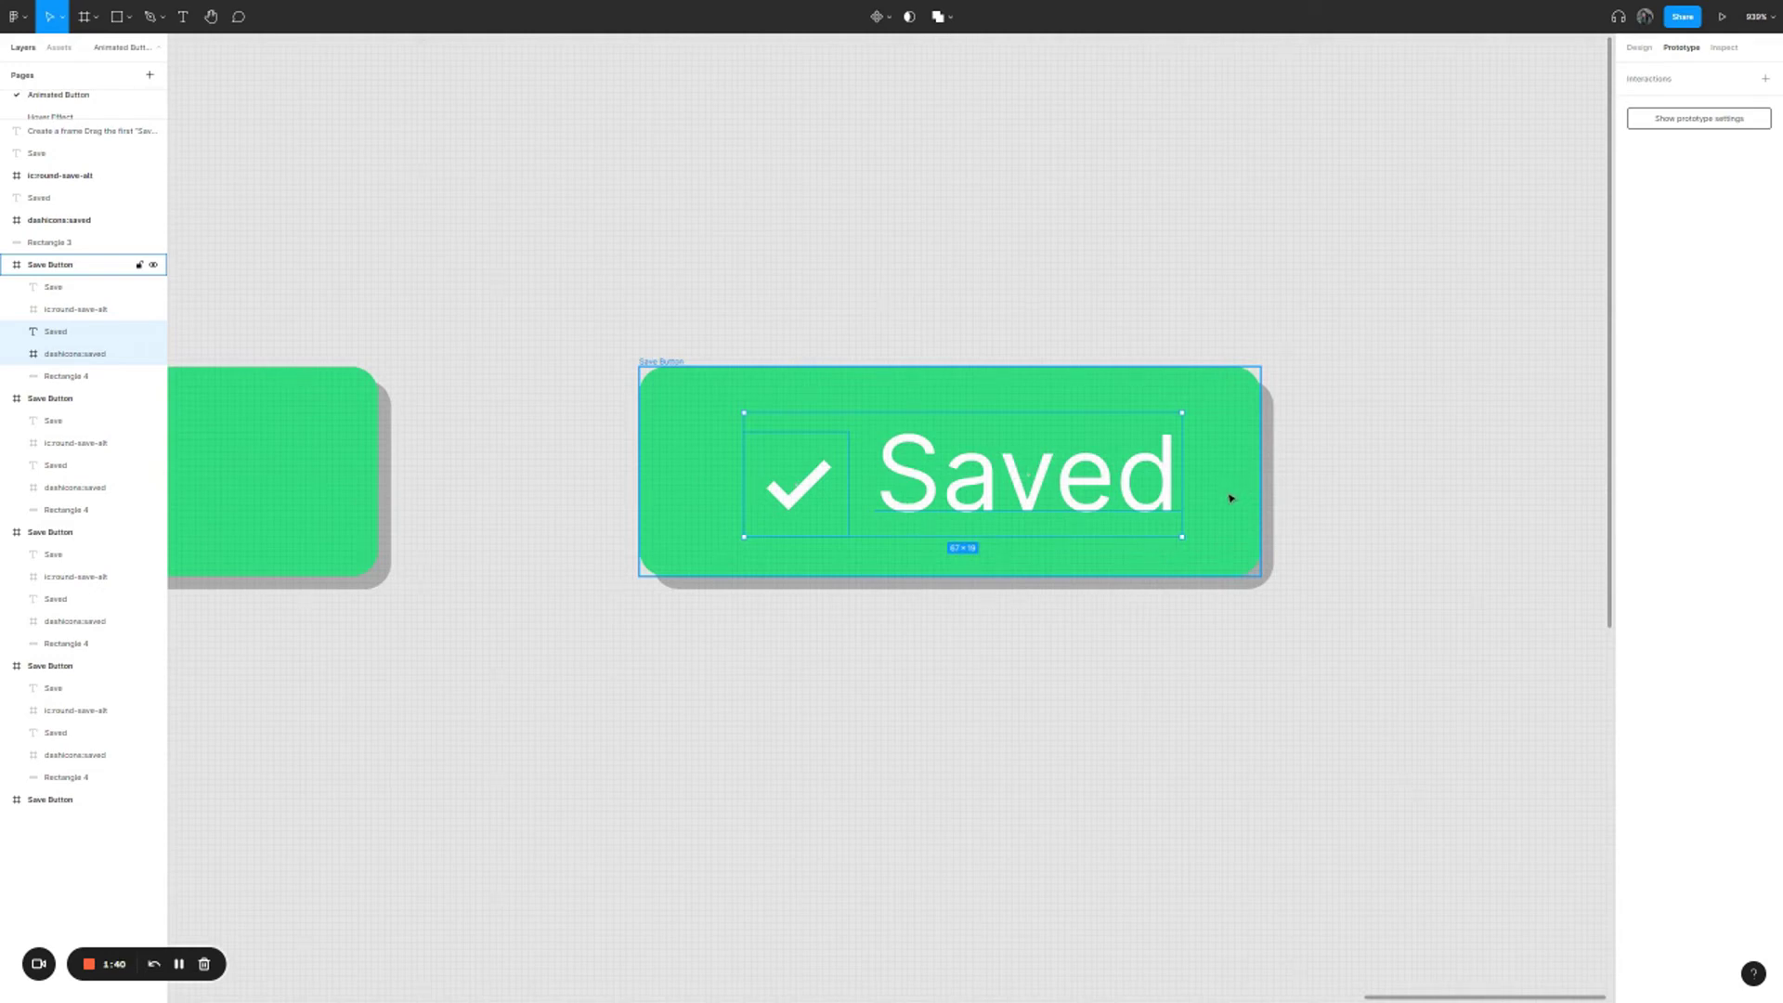
key("alt")
left_click(711, 341)
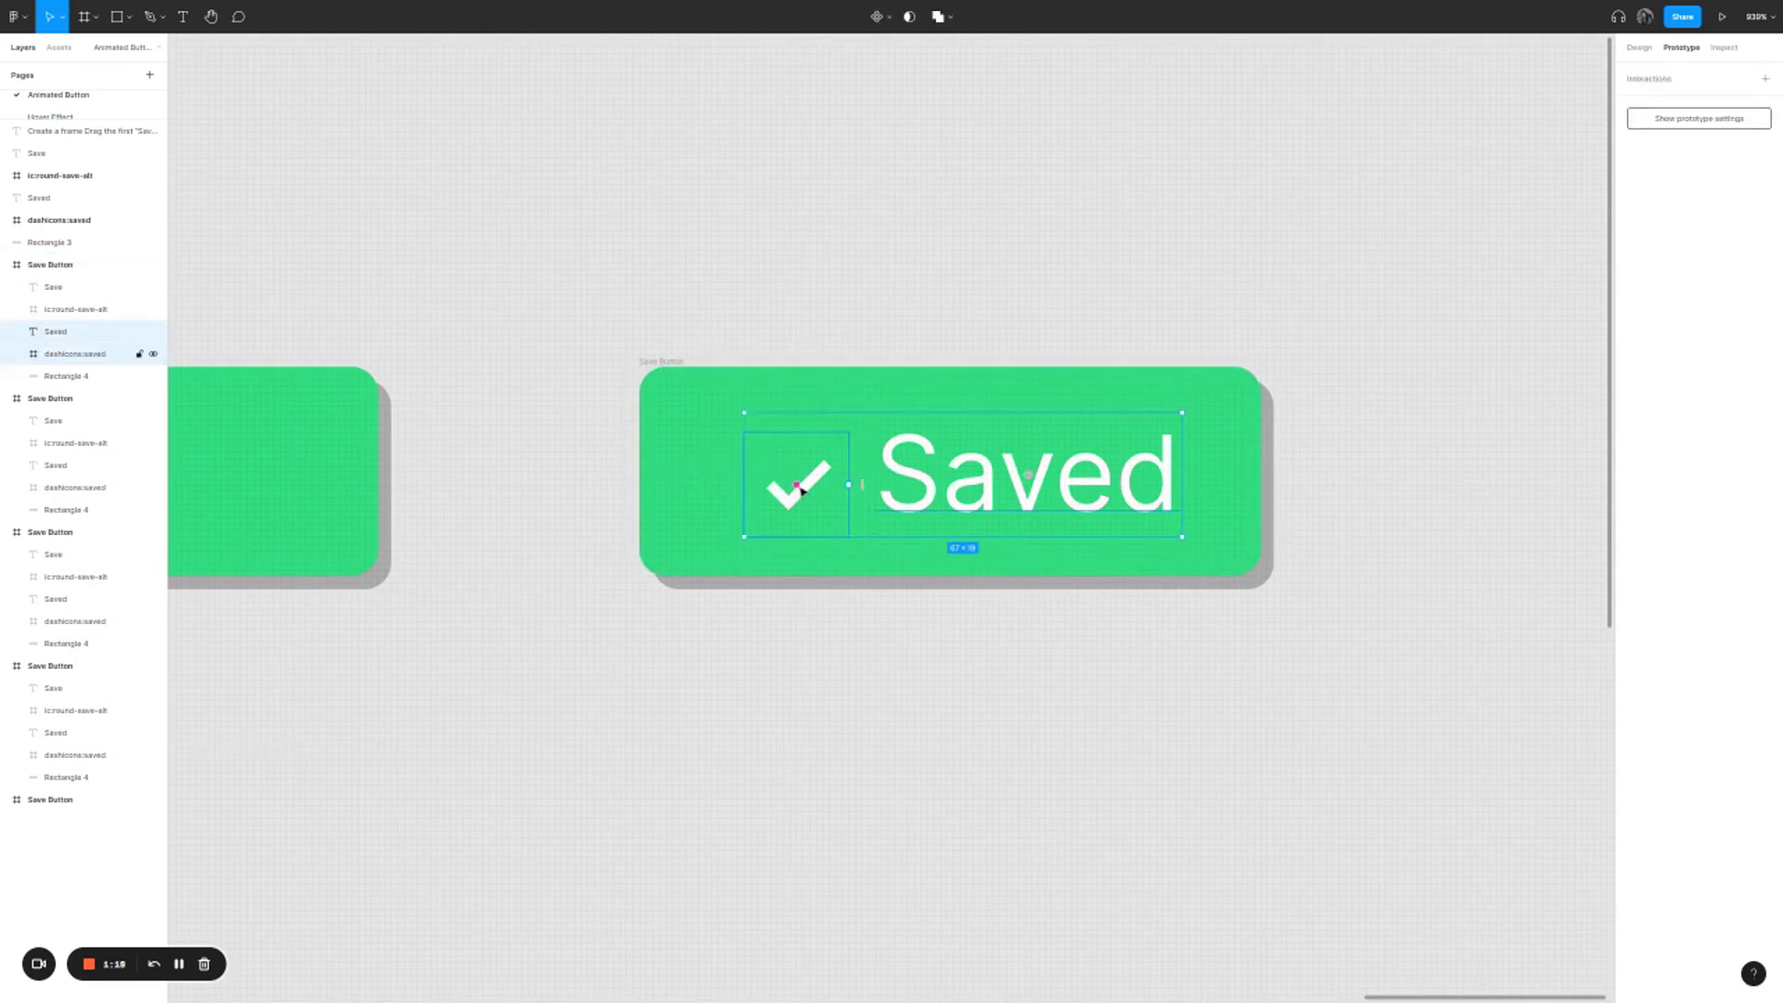
left_click(804, 342)
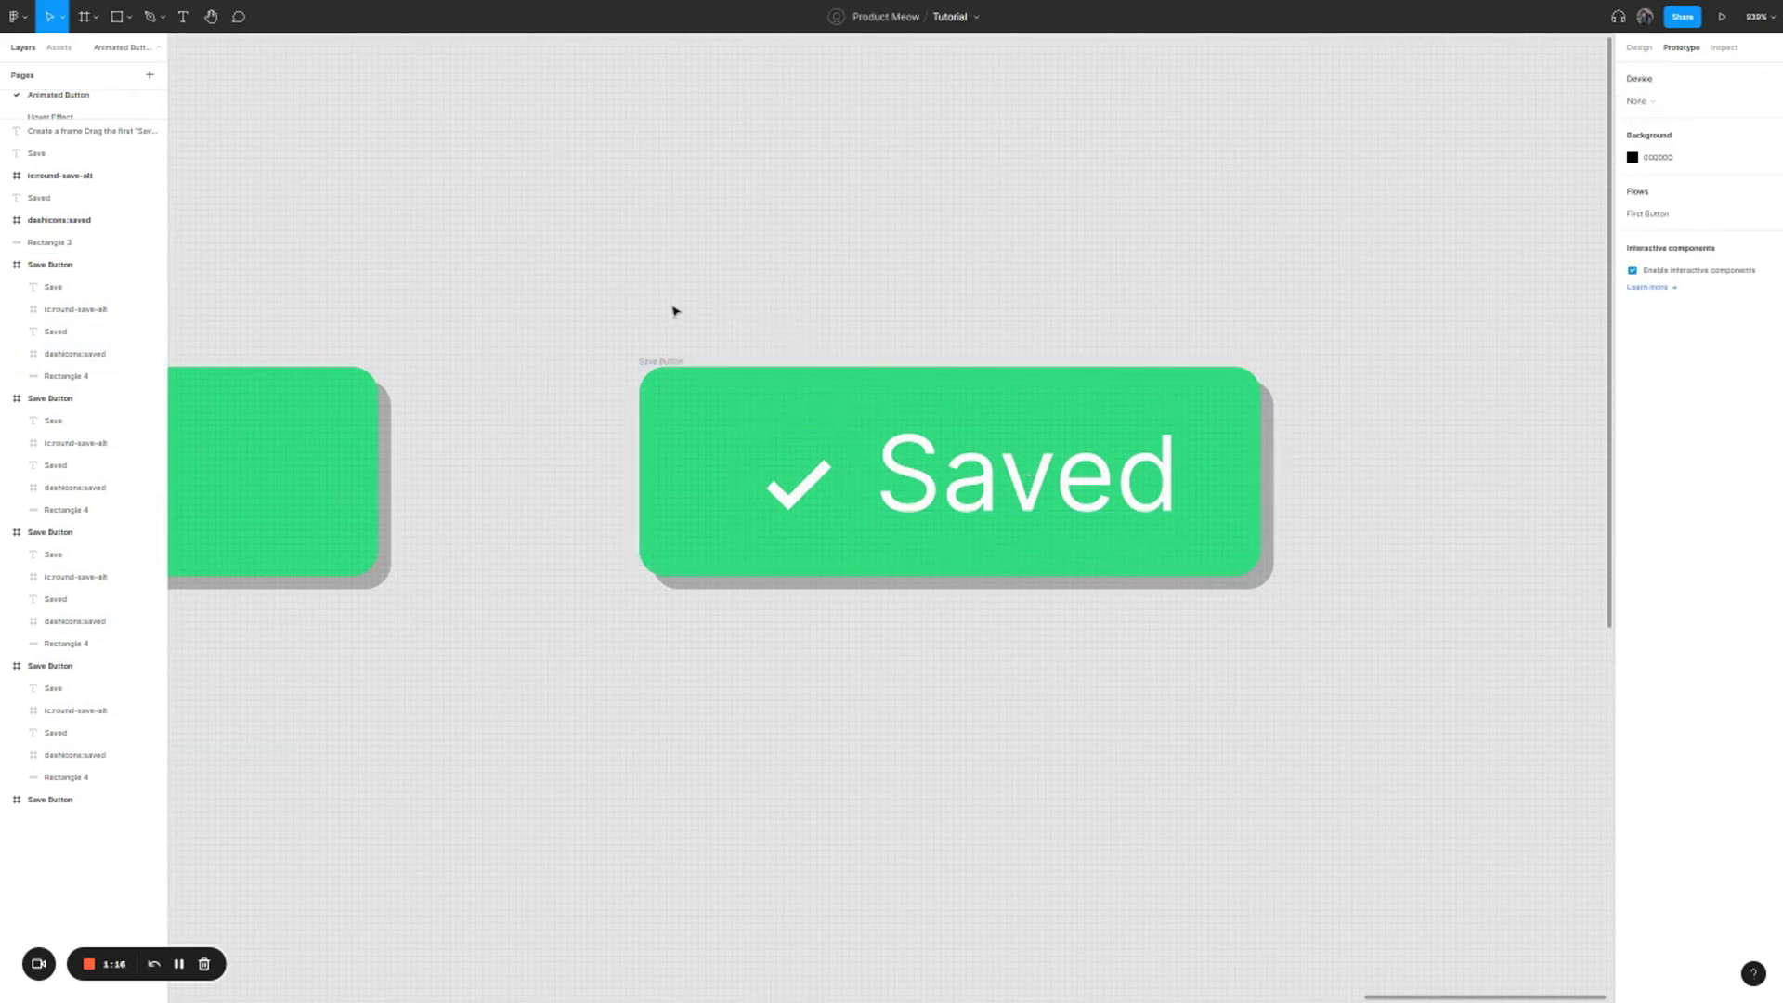
- Connect the third Save Button frame to the fourth frame with the Saved label using a prototype interaction
left_click_drag(661, 298, 971, 297)
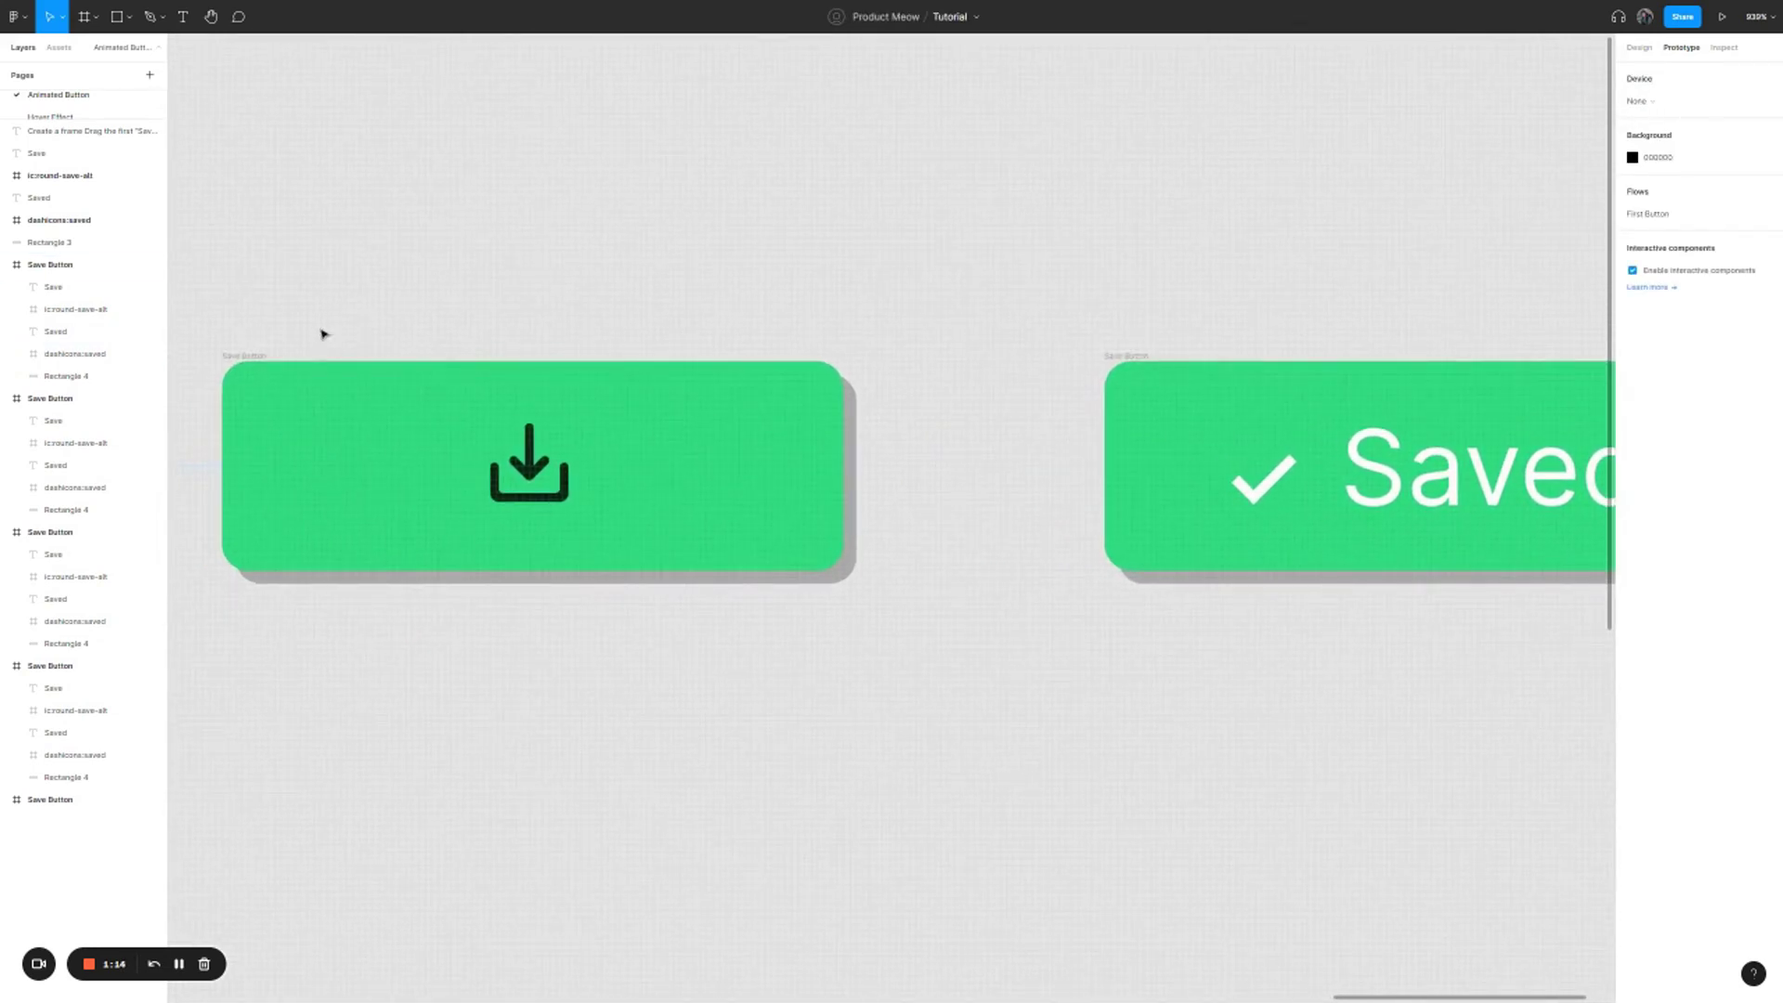
left_click(243, 358)
left_click(808, 446)
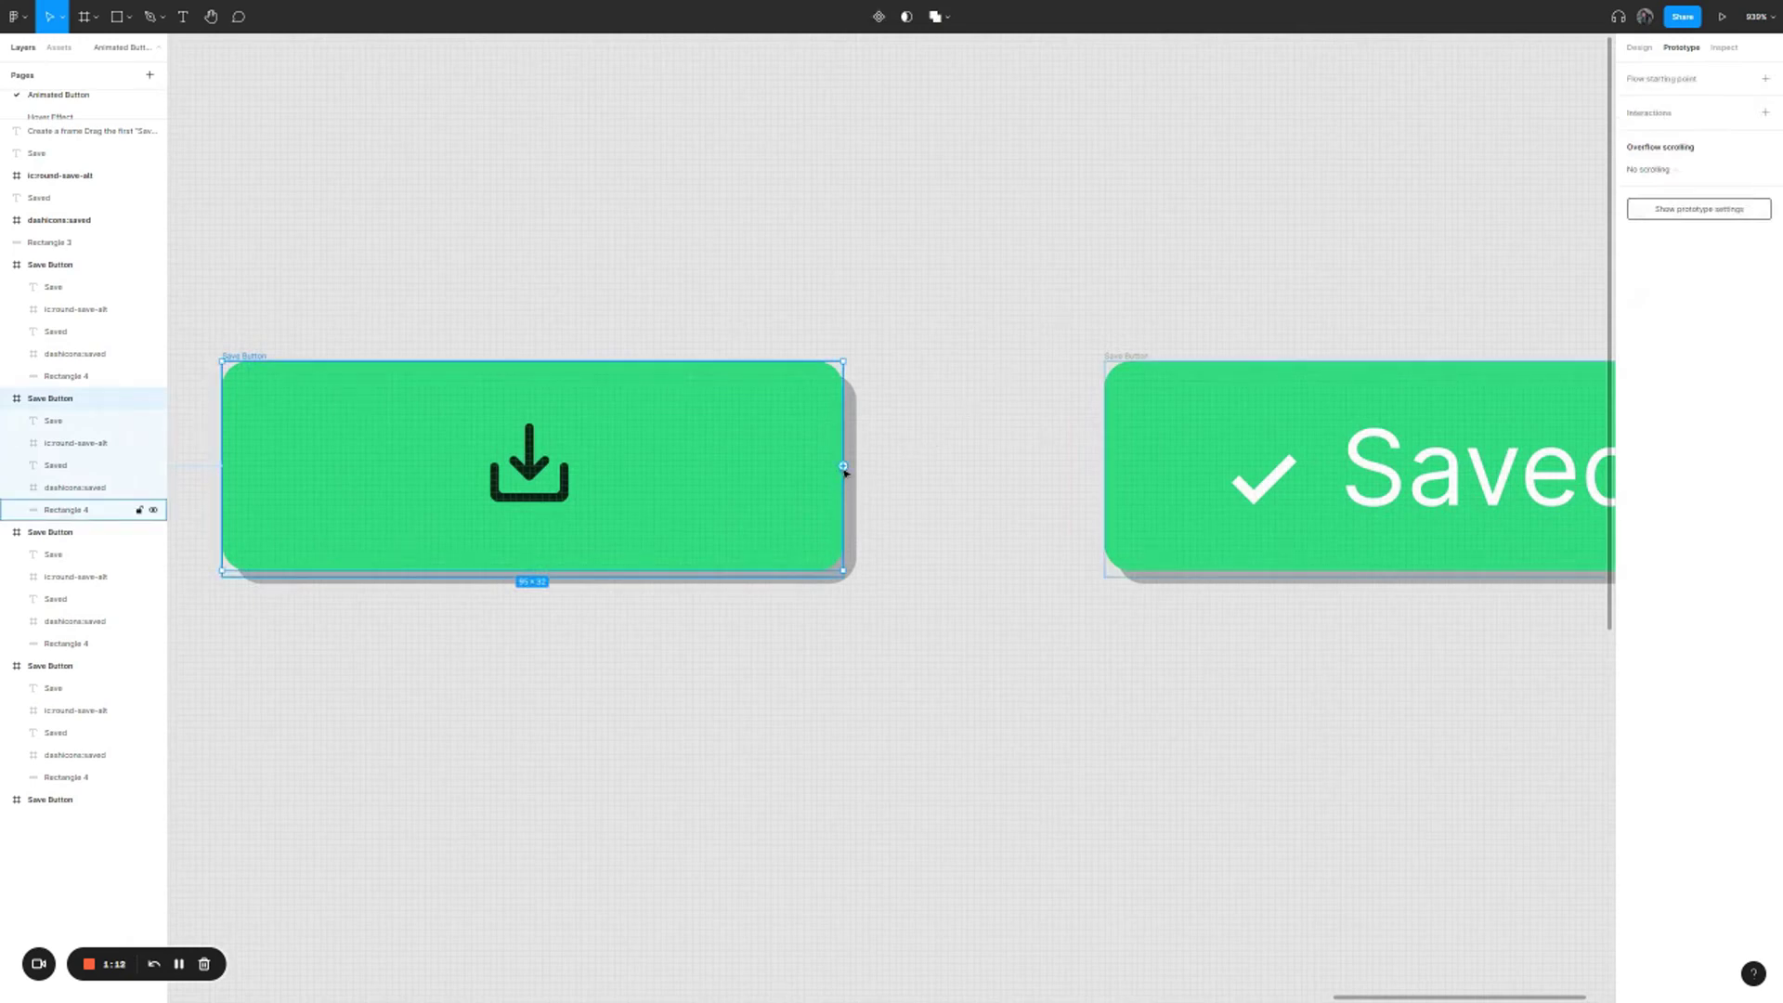
left_click_drag(844, 467, 918, 446)
left_click_drag(1077, 422, 1128, 435)
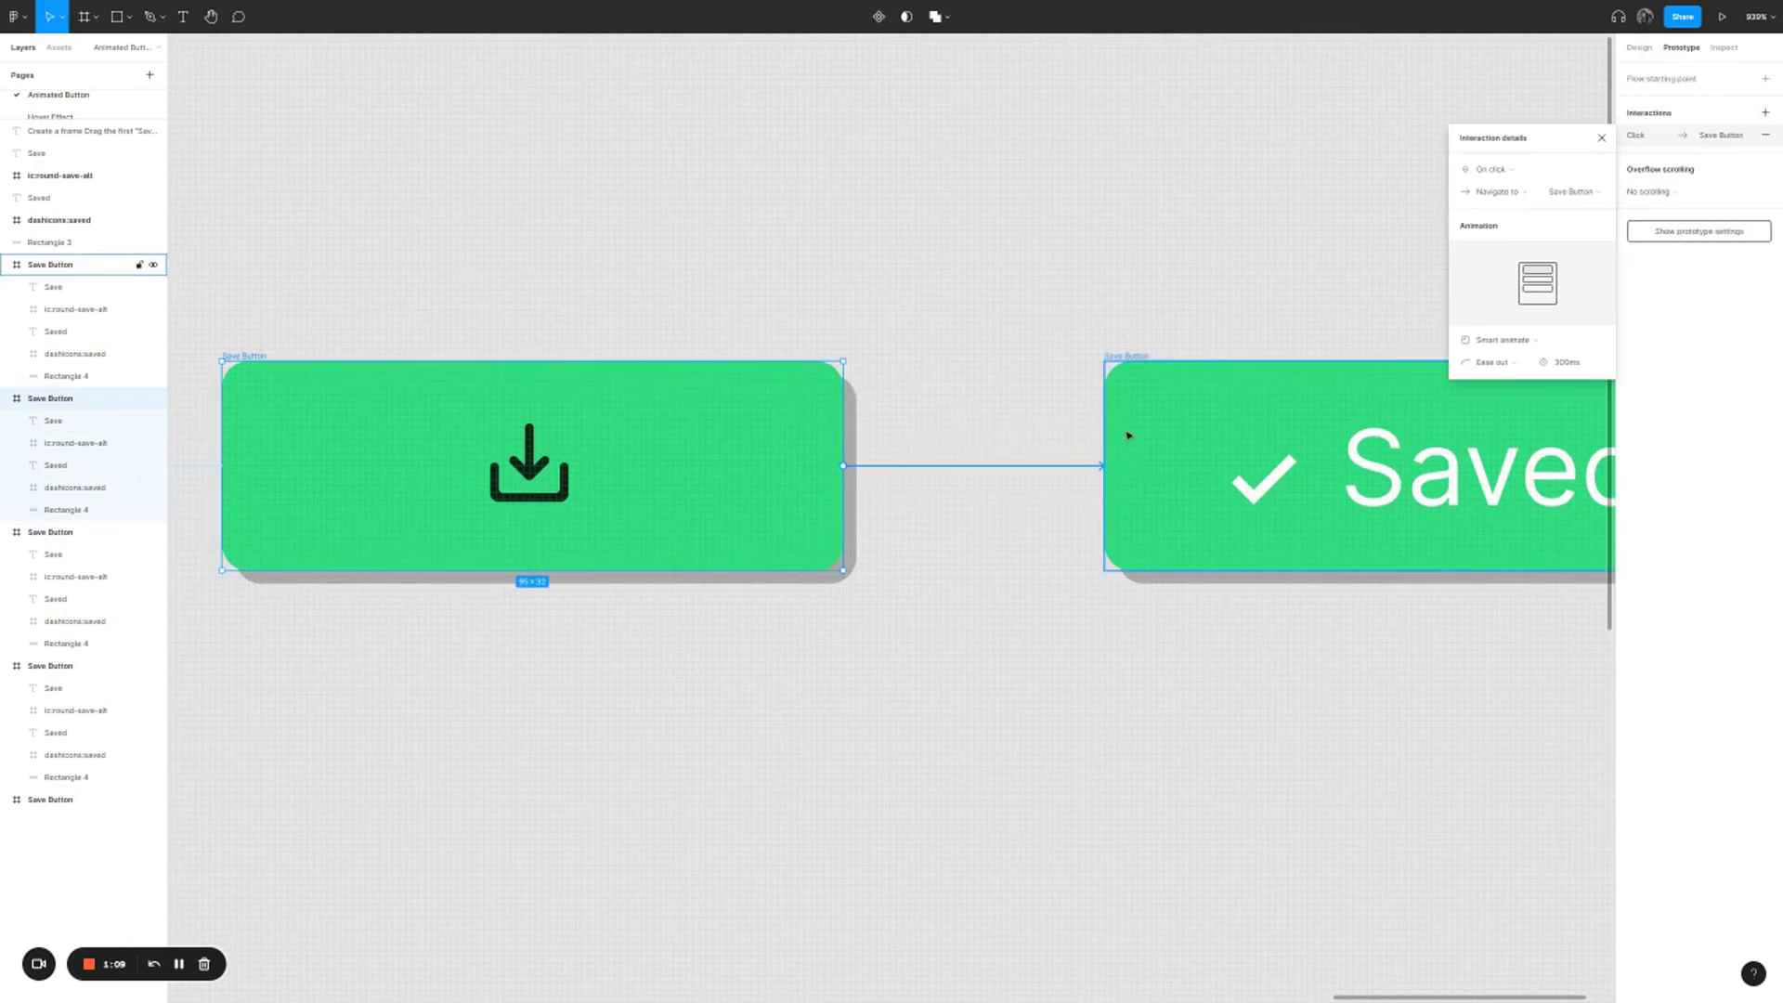
- Set the trigger of the interaction between the third and fourth Save Button frames to After delay
left_click(1497, 176)
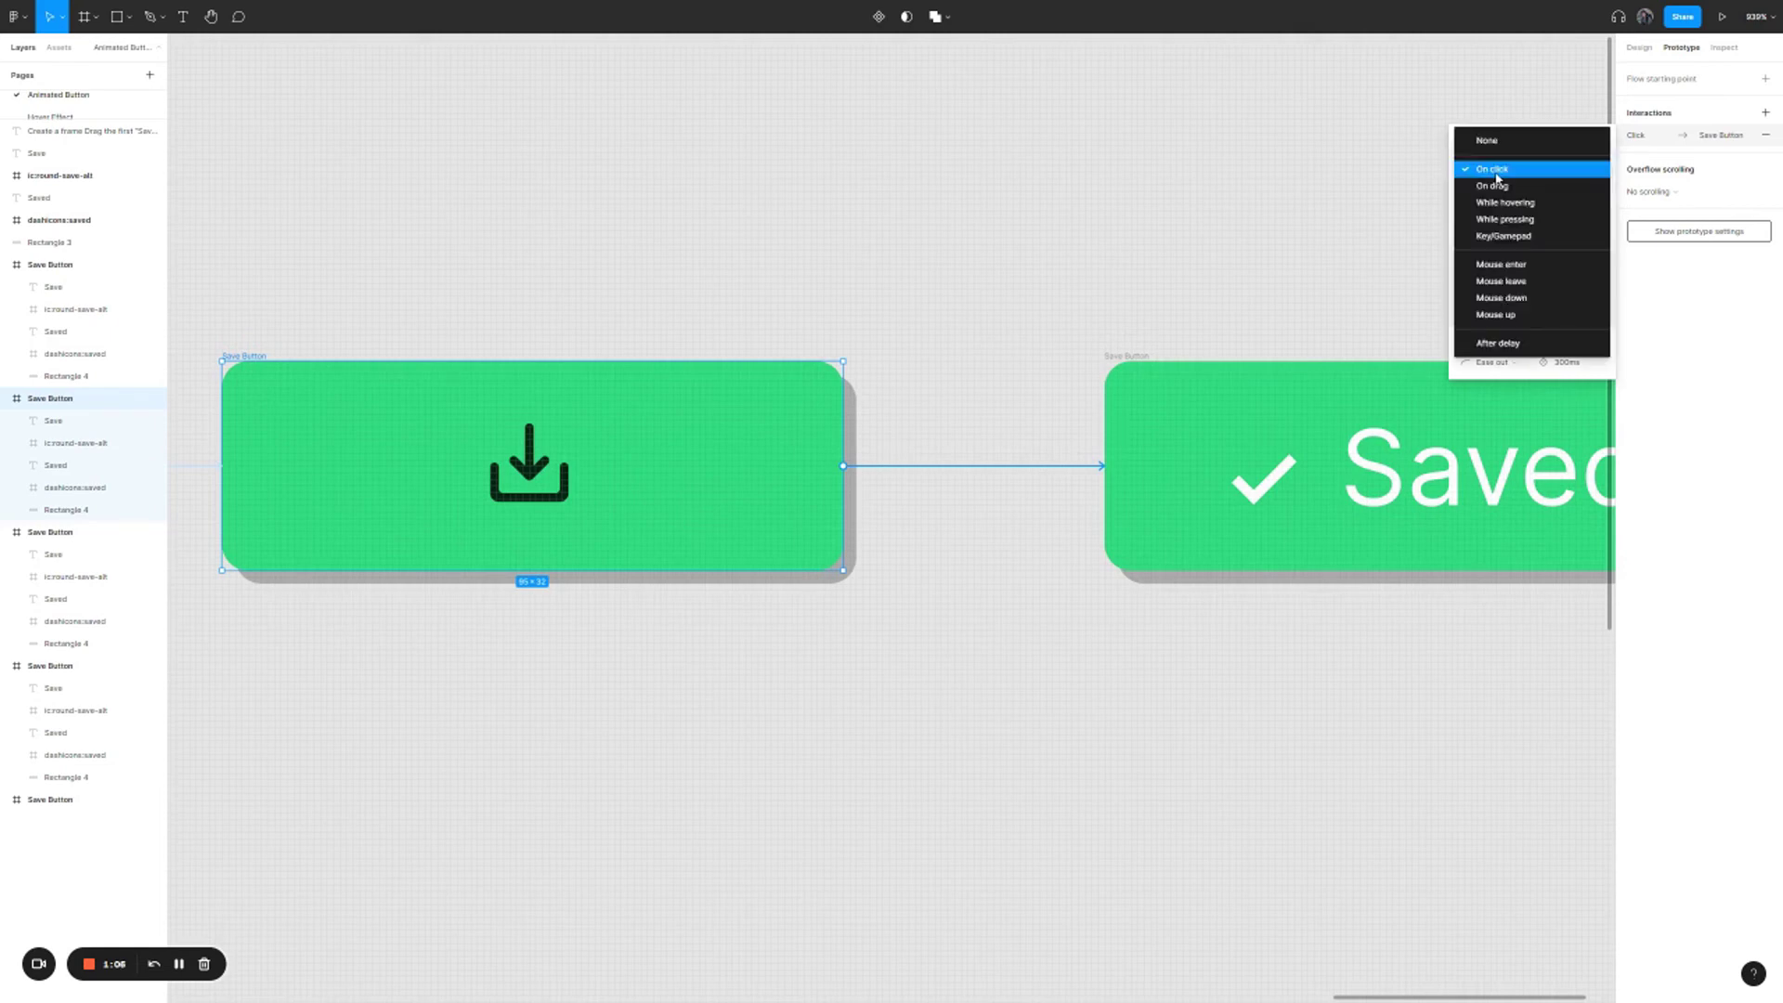
left_click(1518, 345)
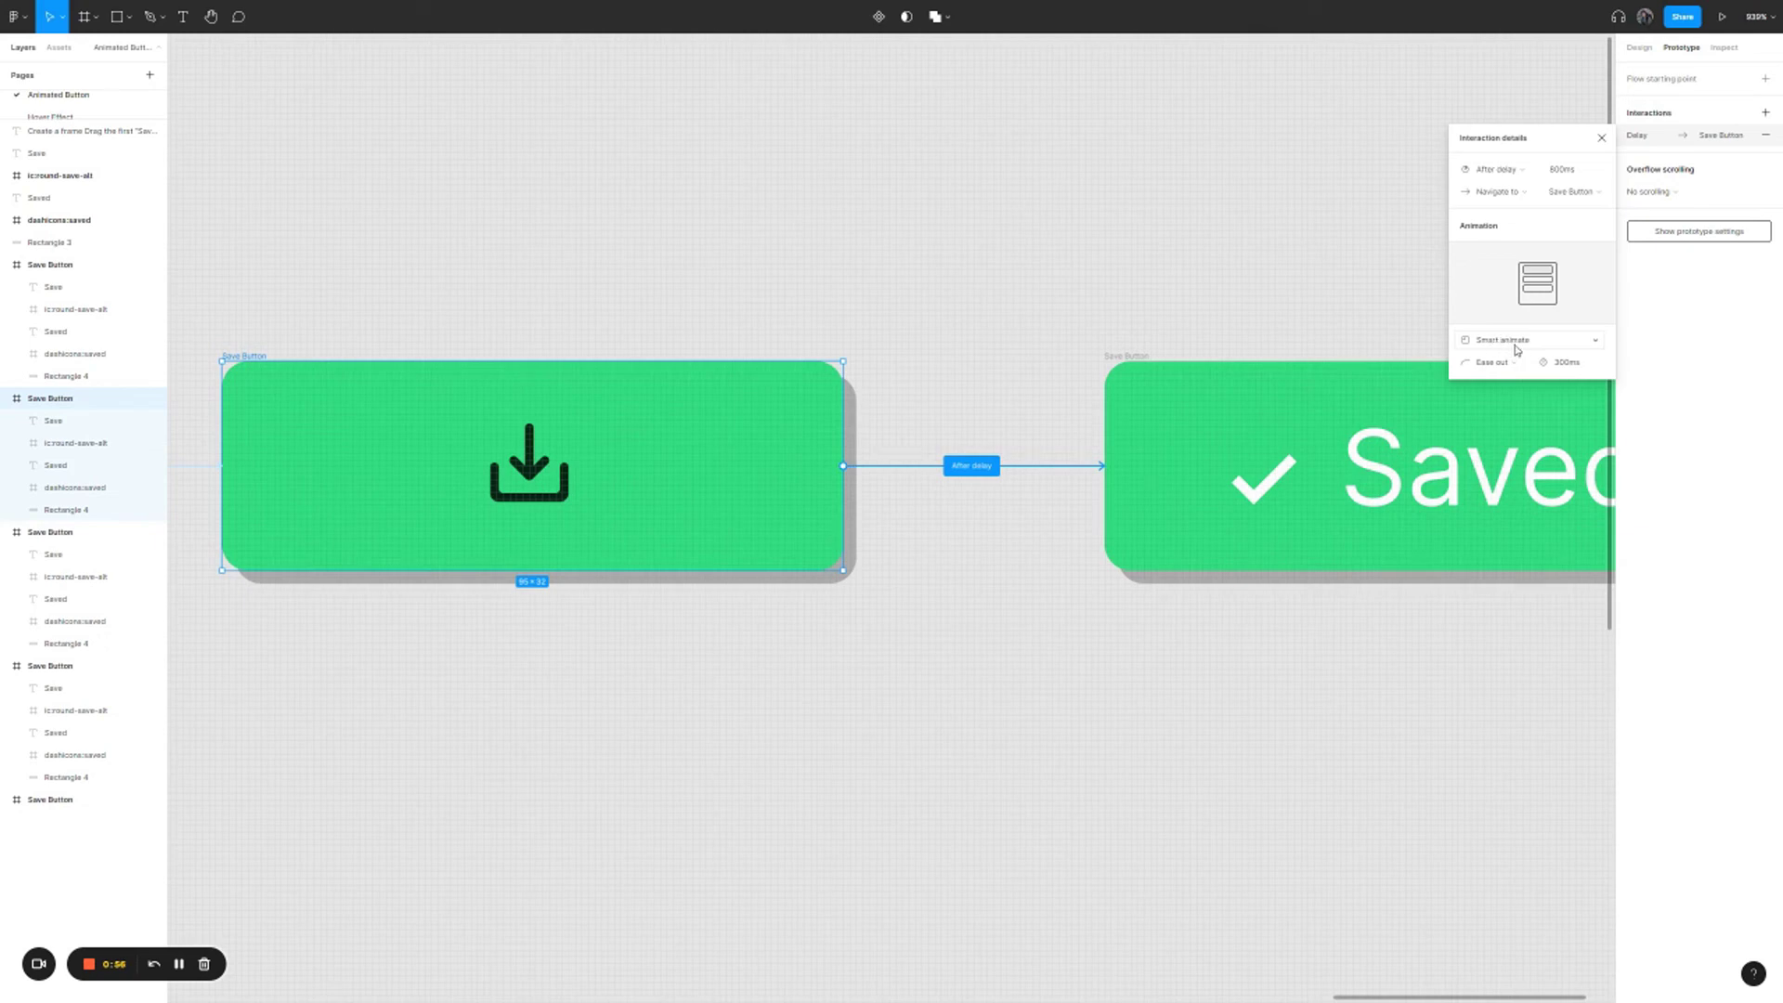
left_click(335, 240)
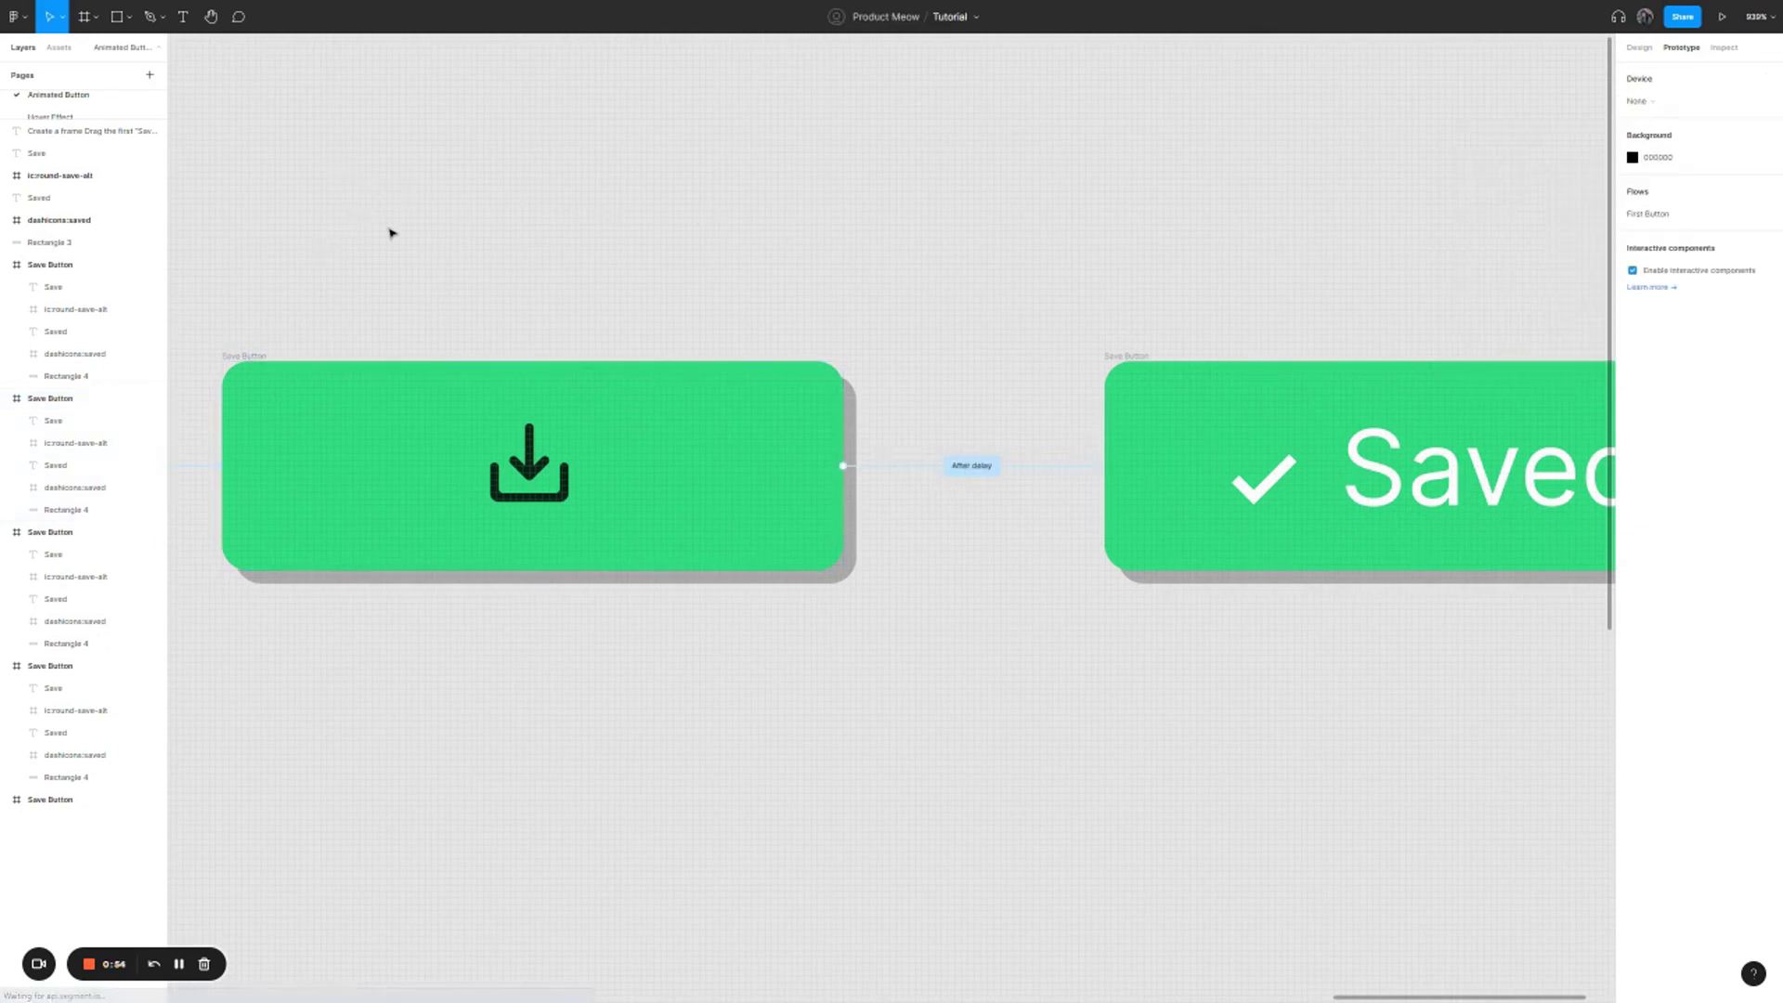
- Play the four-frame prototype from the First Button starting point of the first Save Button frame
scroll(541, 275, "left", 5)
scroll(574, 287, "right", 5)
scroll(752, 301, "left", 3)
scroll(752, 301, "left", 20)
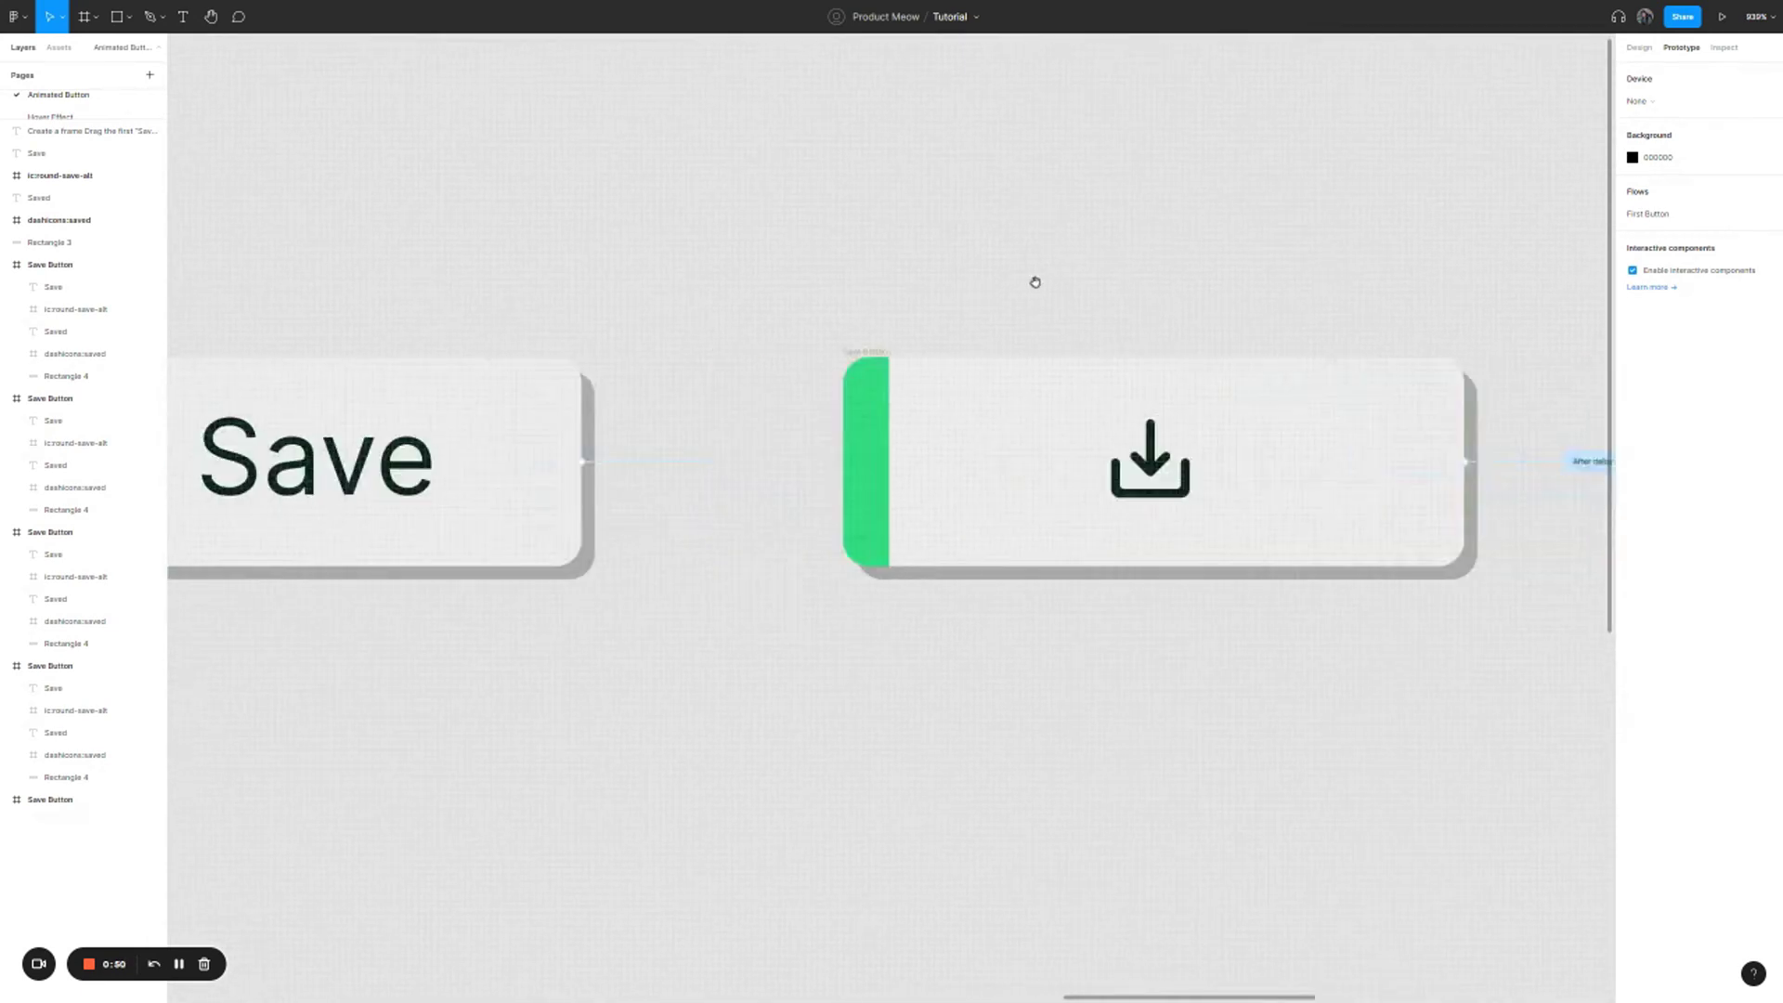
scroll(729, 282, "right", 3)
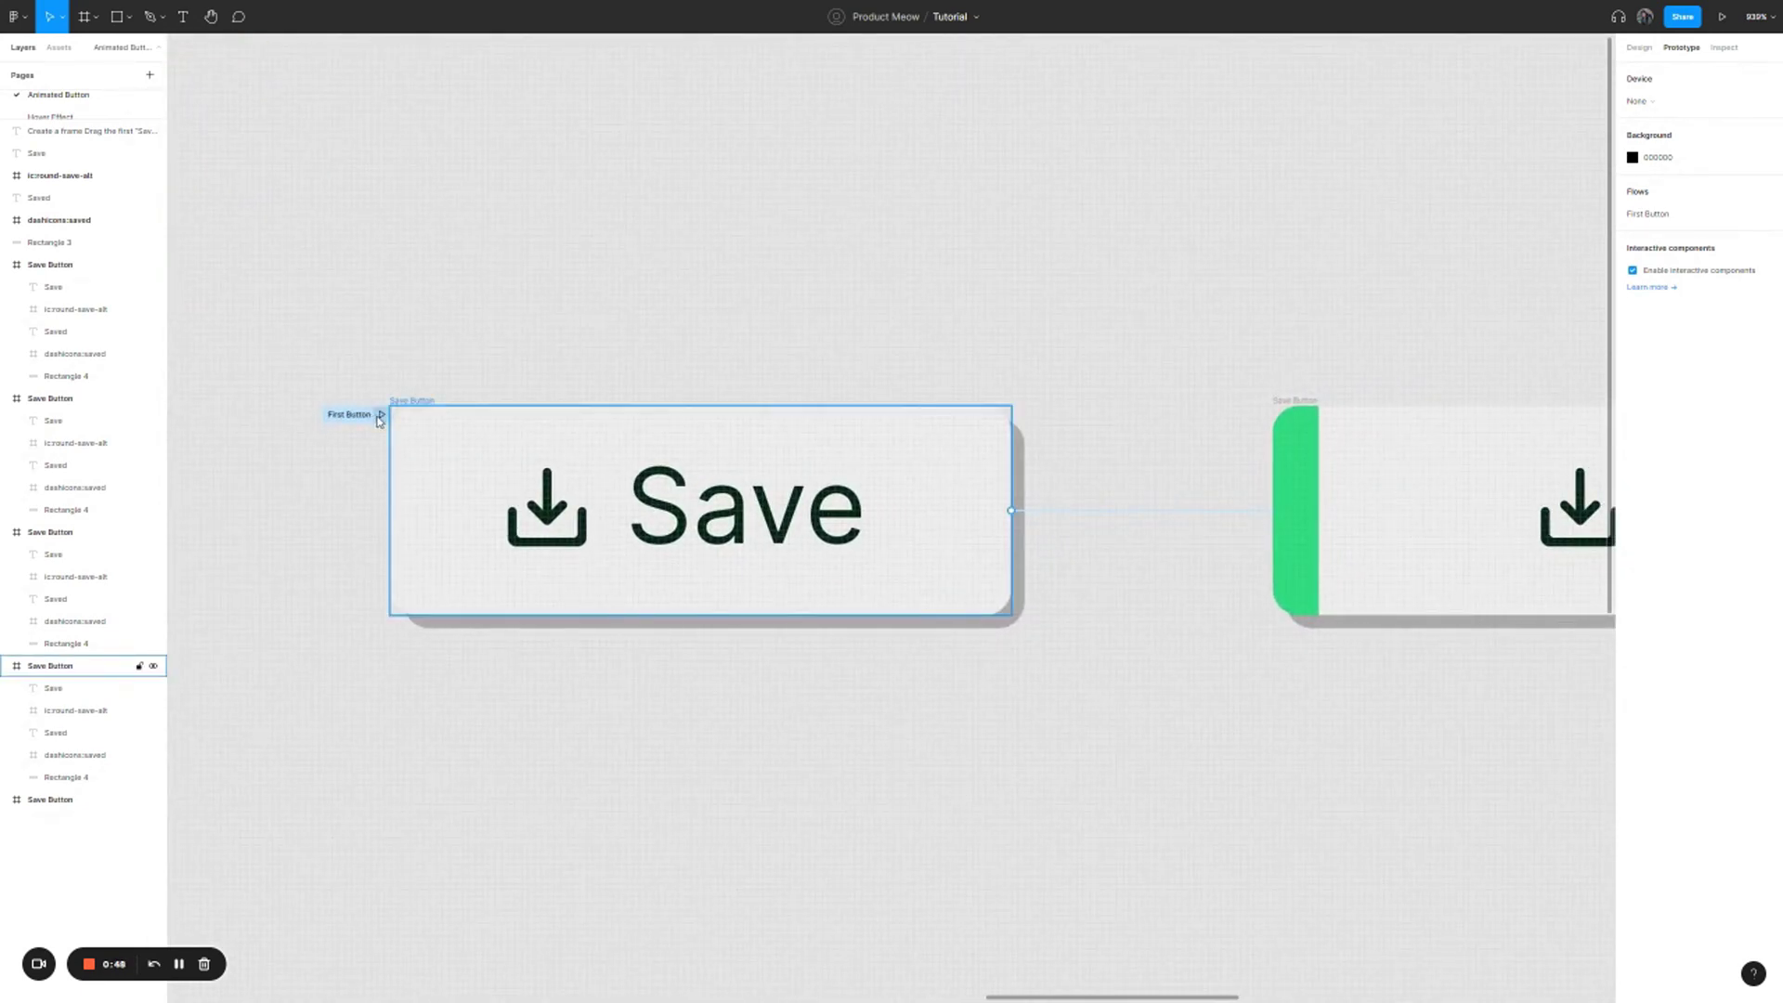
left_click(379, 412)
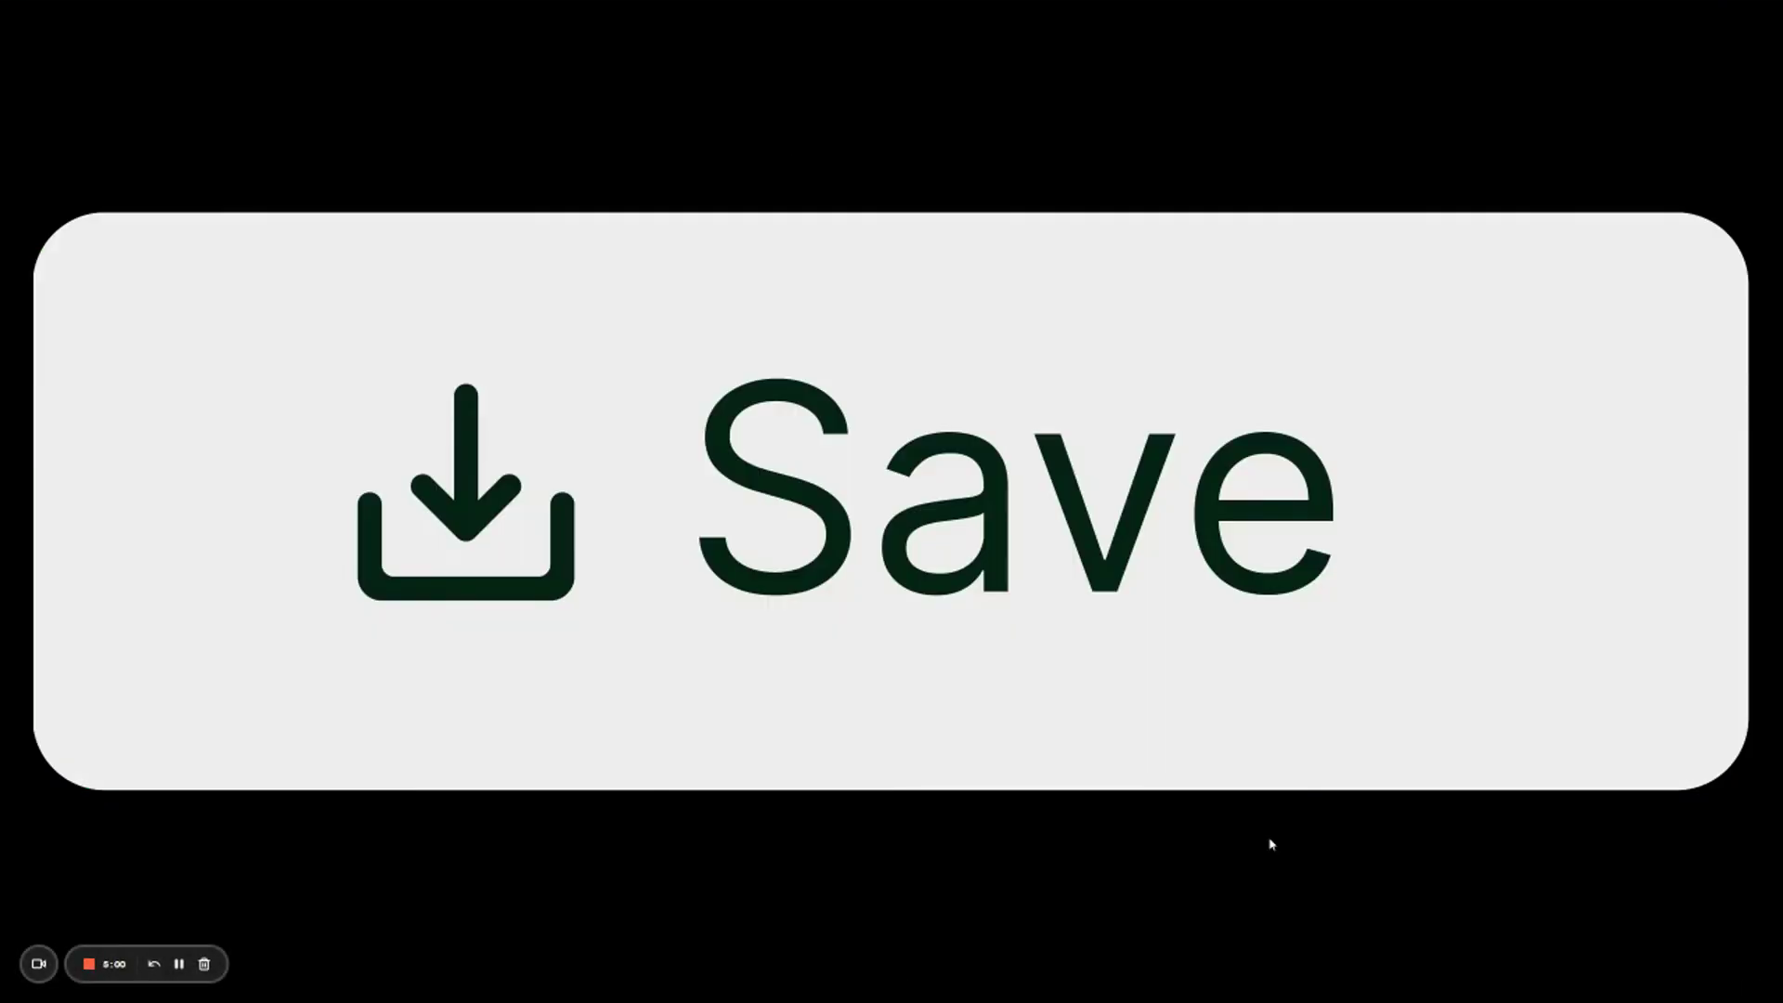